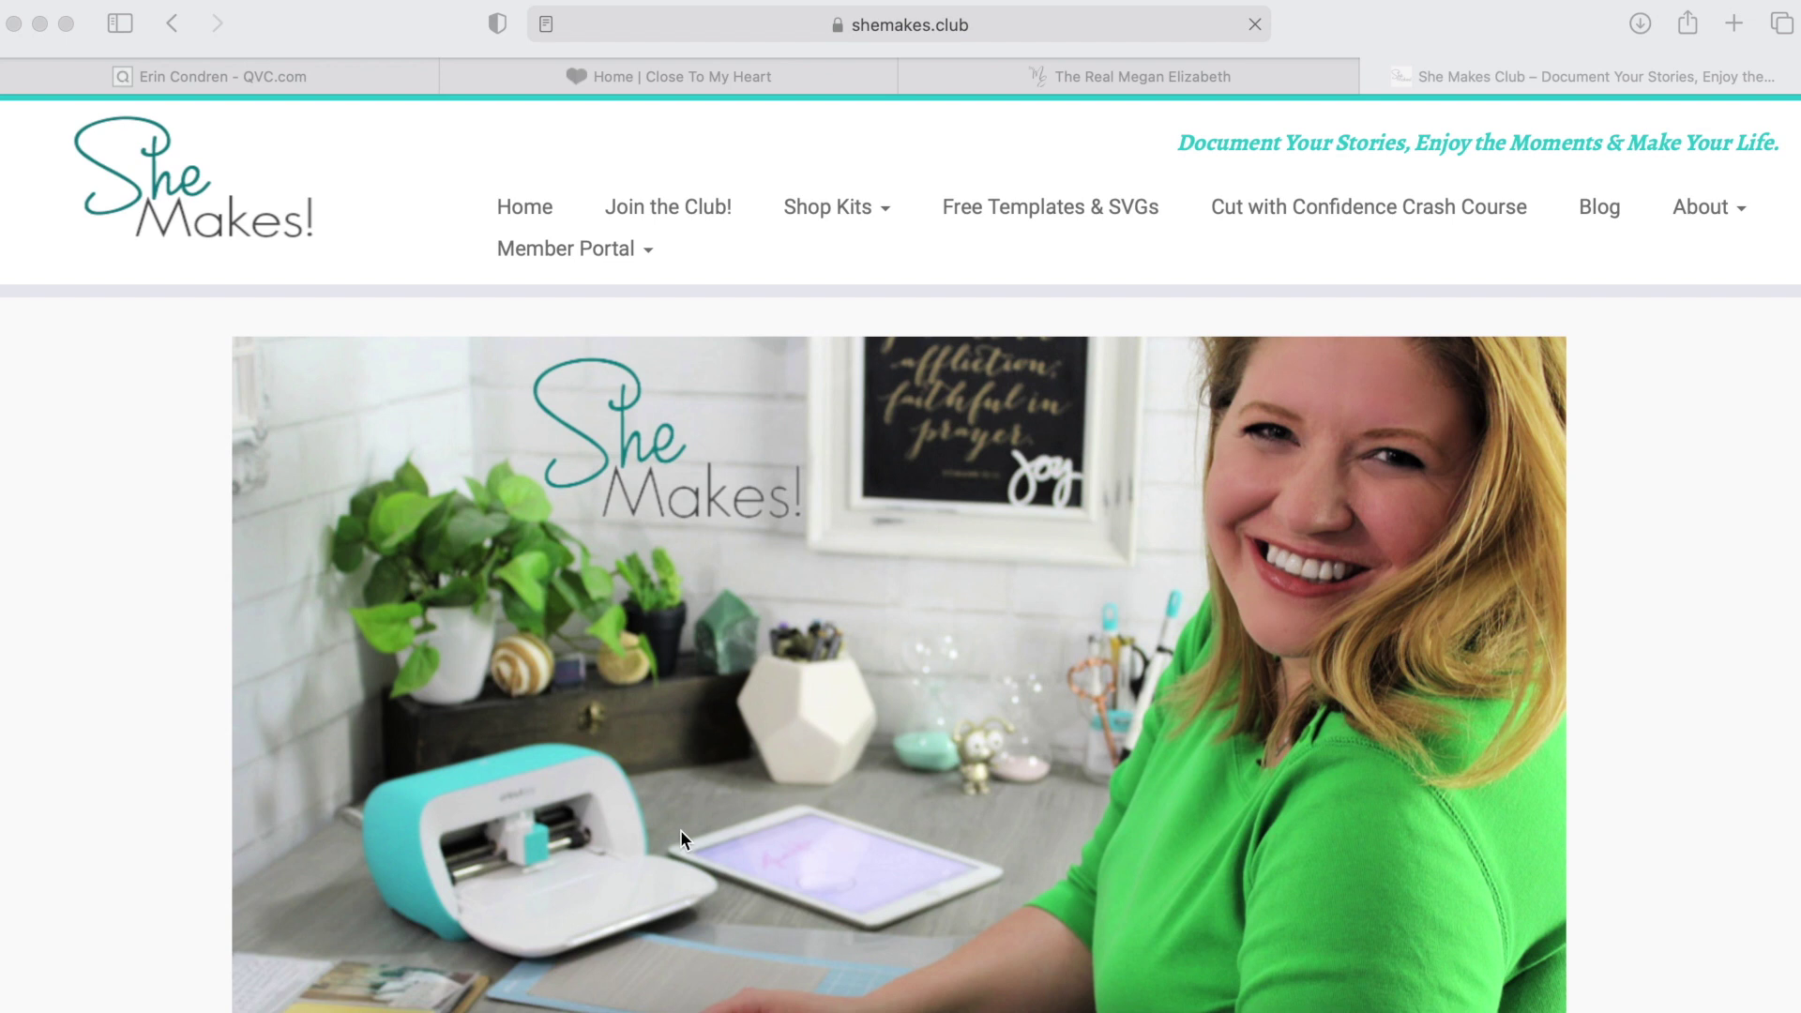
Launch Spotify from the second page of Launchpad.
left_click(668, 994)
scroll(1518, 666, "right", 5)
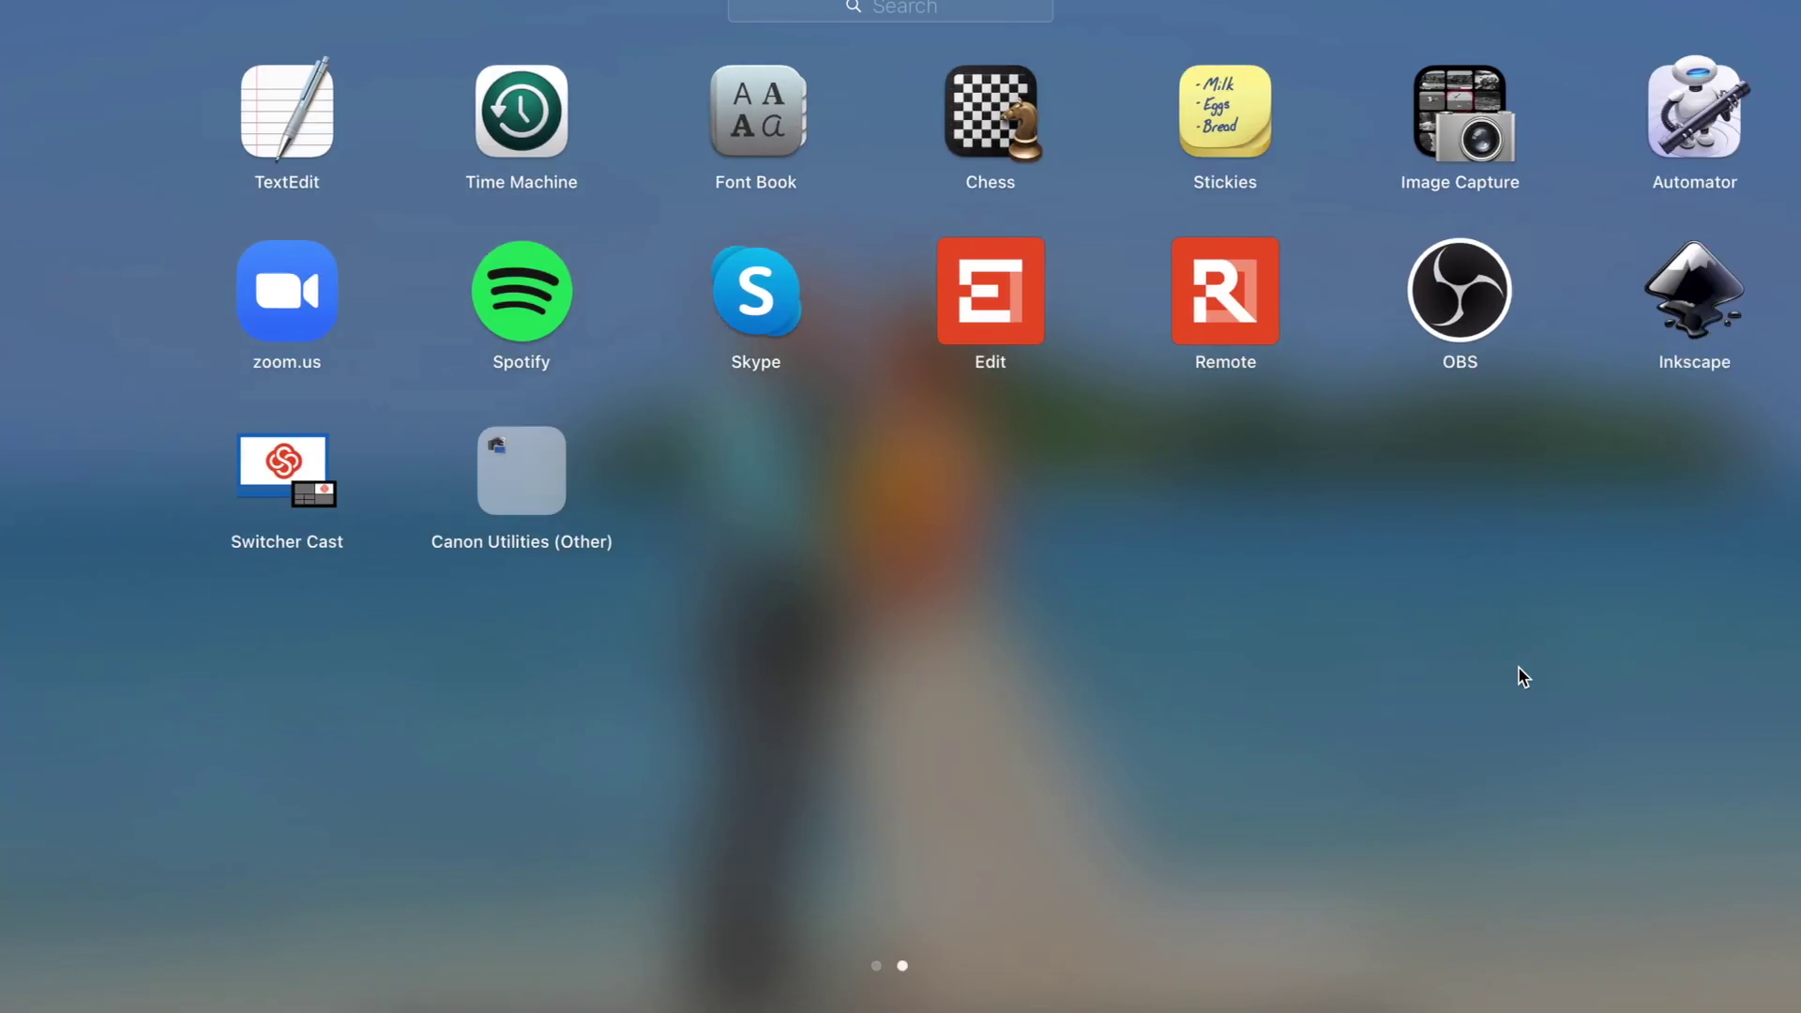
left_click(413, 286)
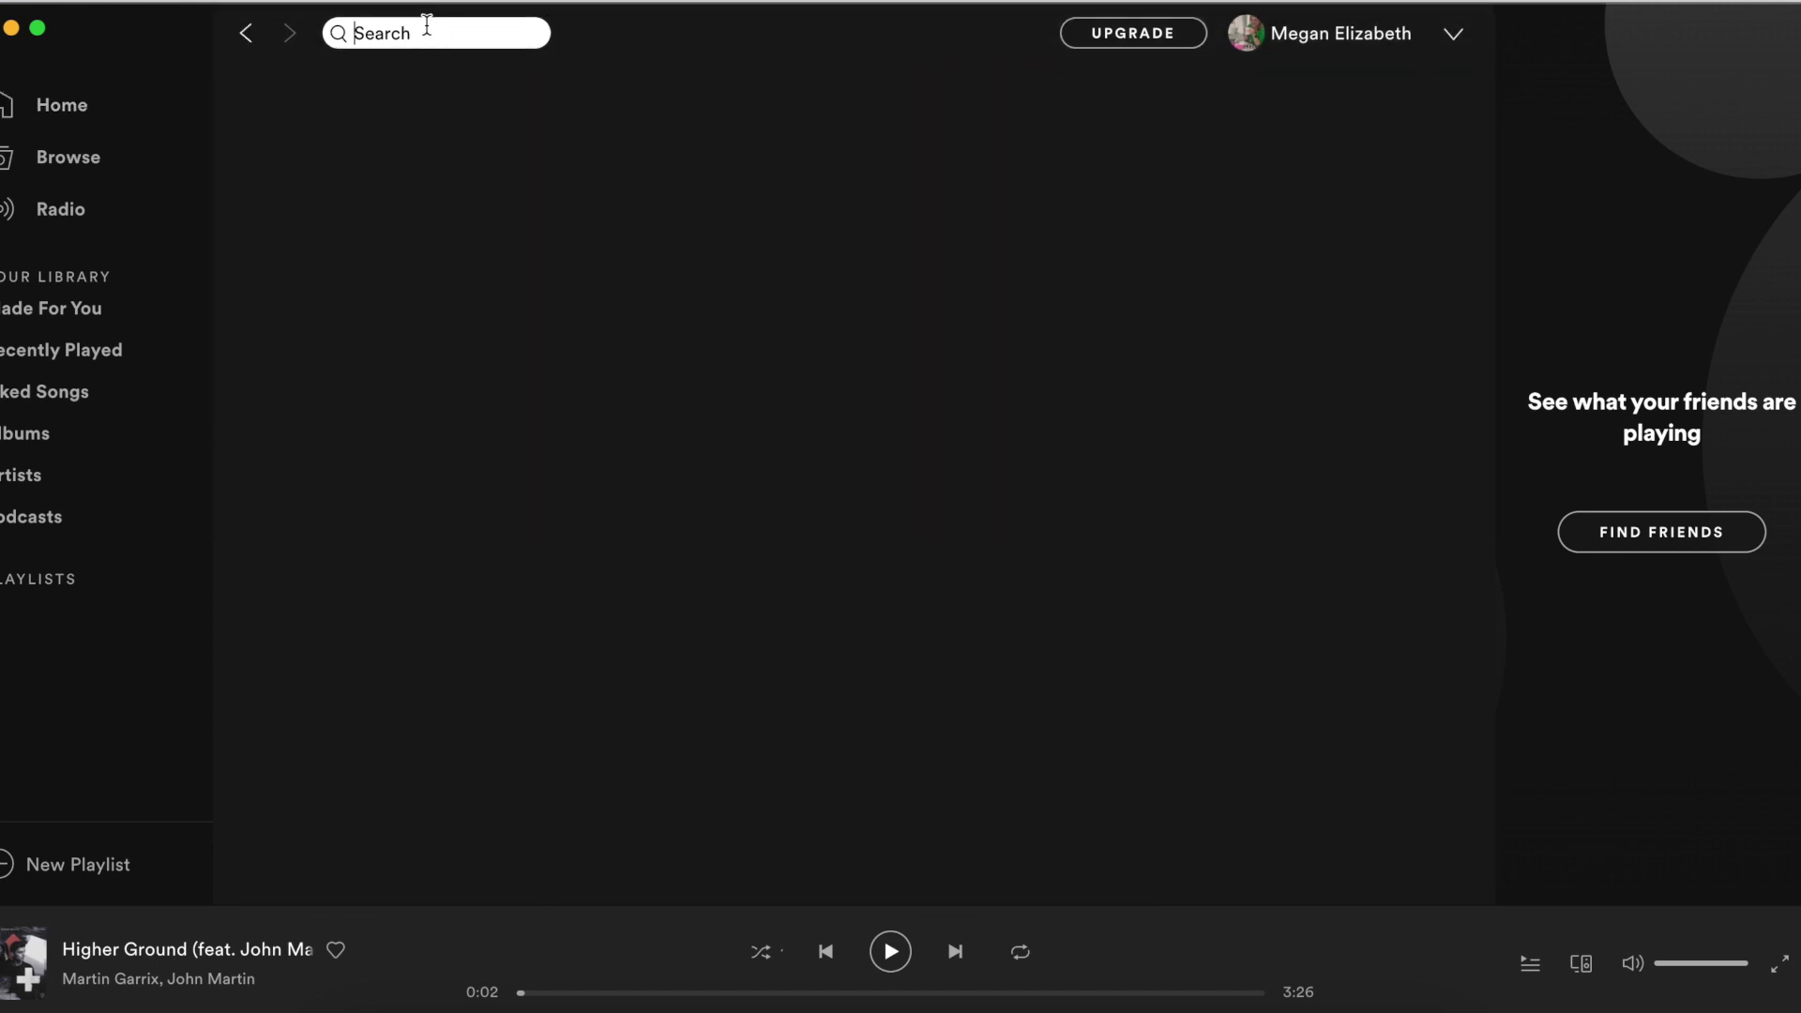
Search for Donny Osmond and open the Christmas At Home album.
type("Donny Osmond")
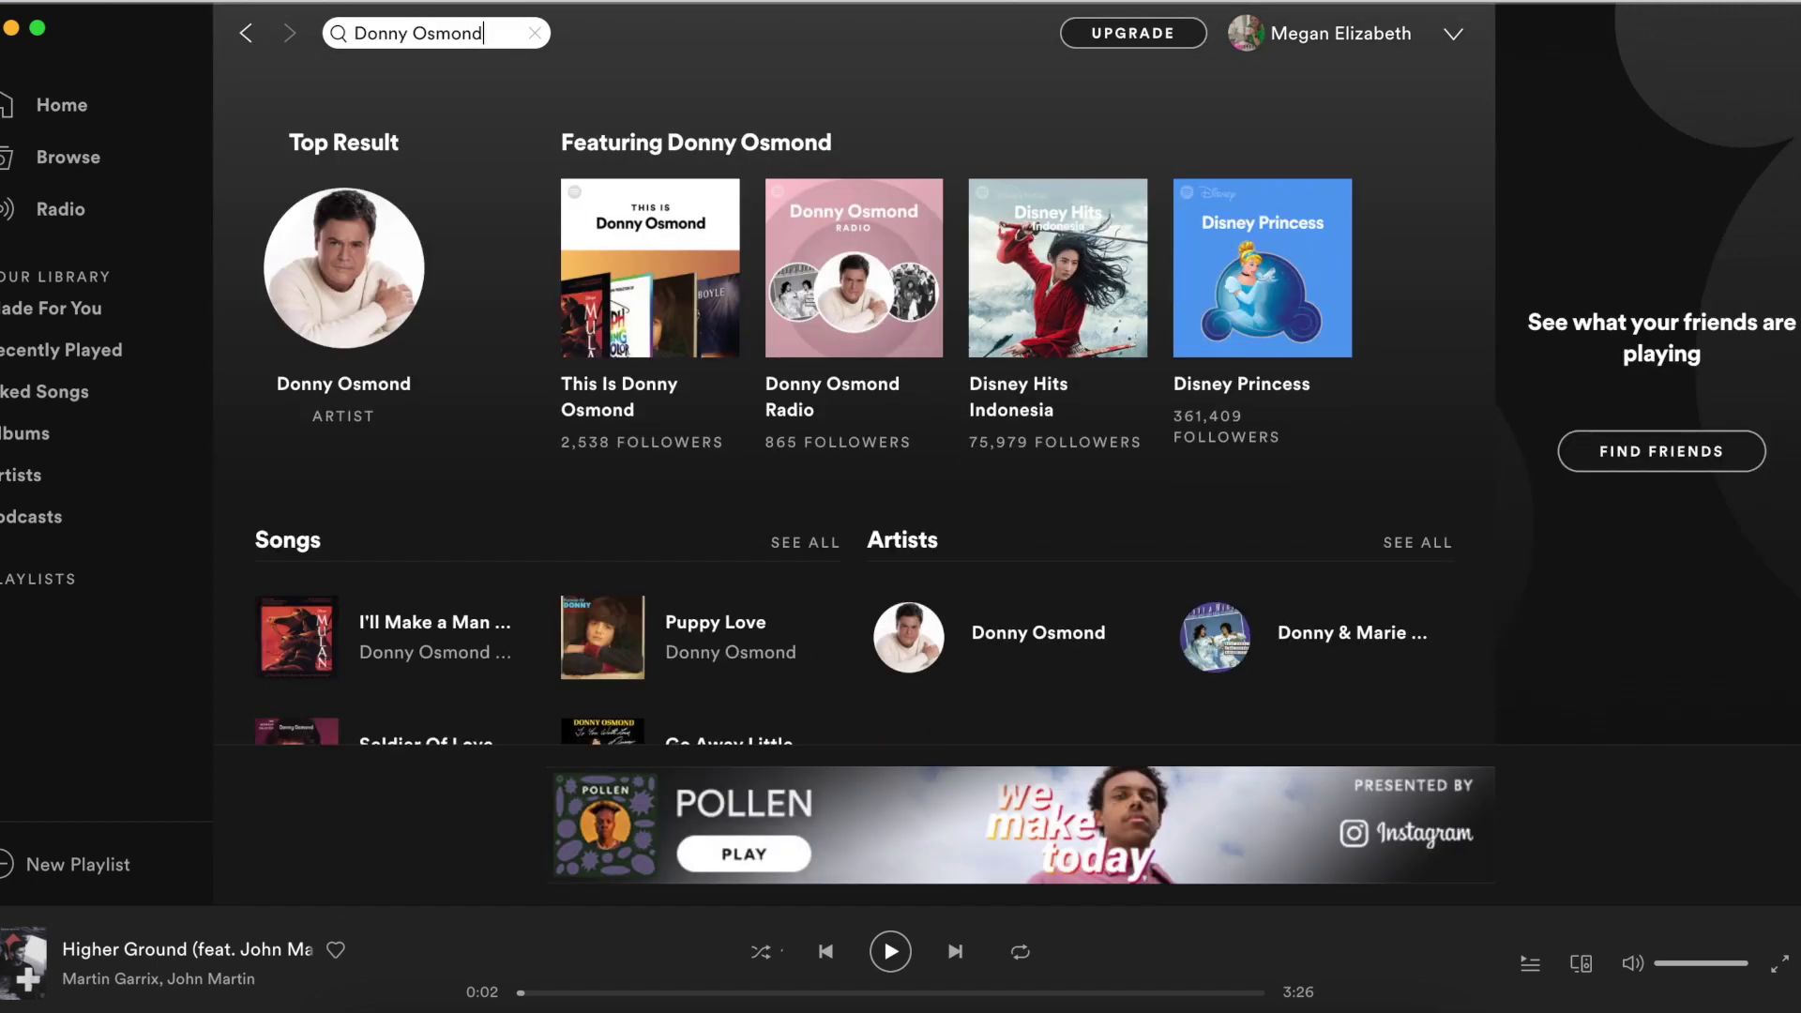
type(" Oh")
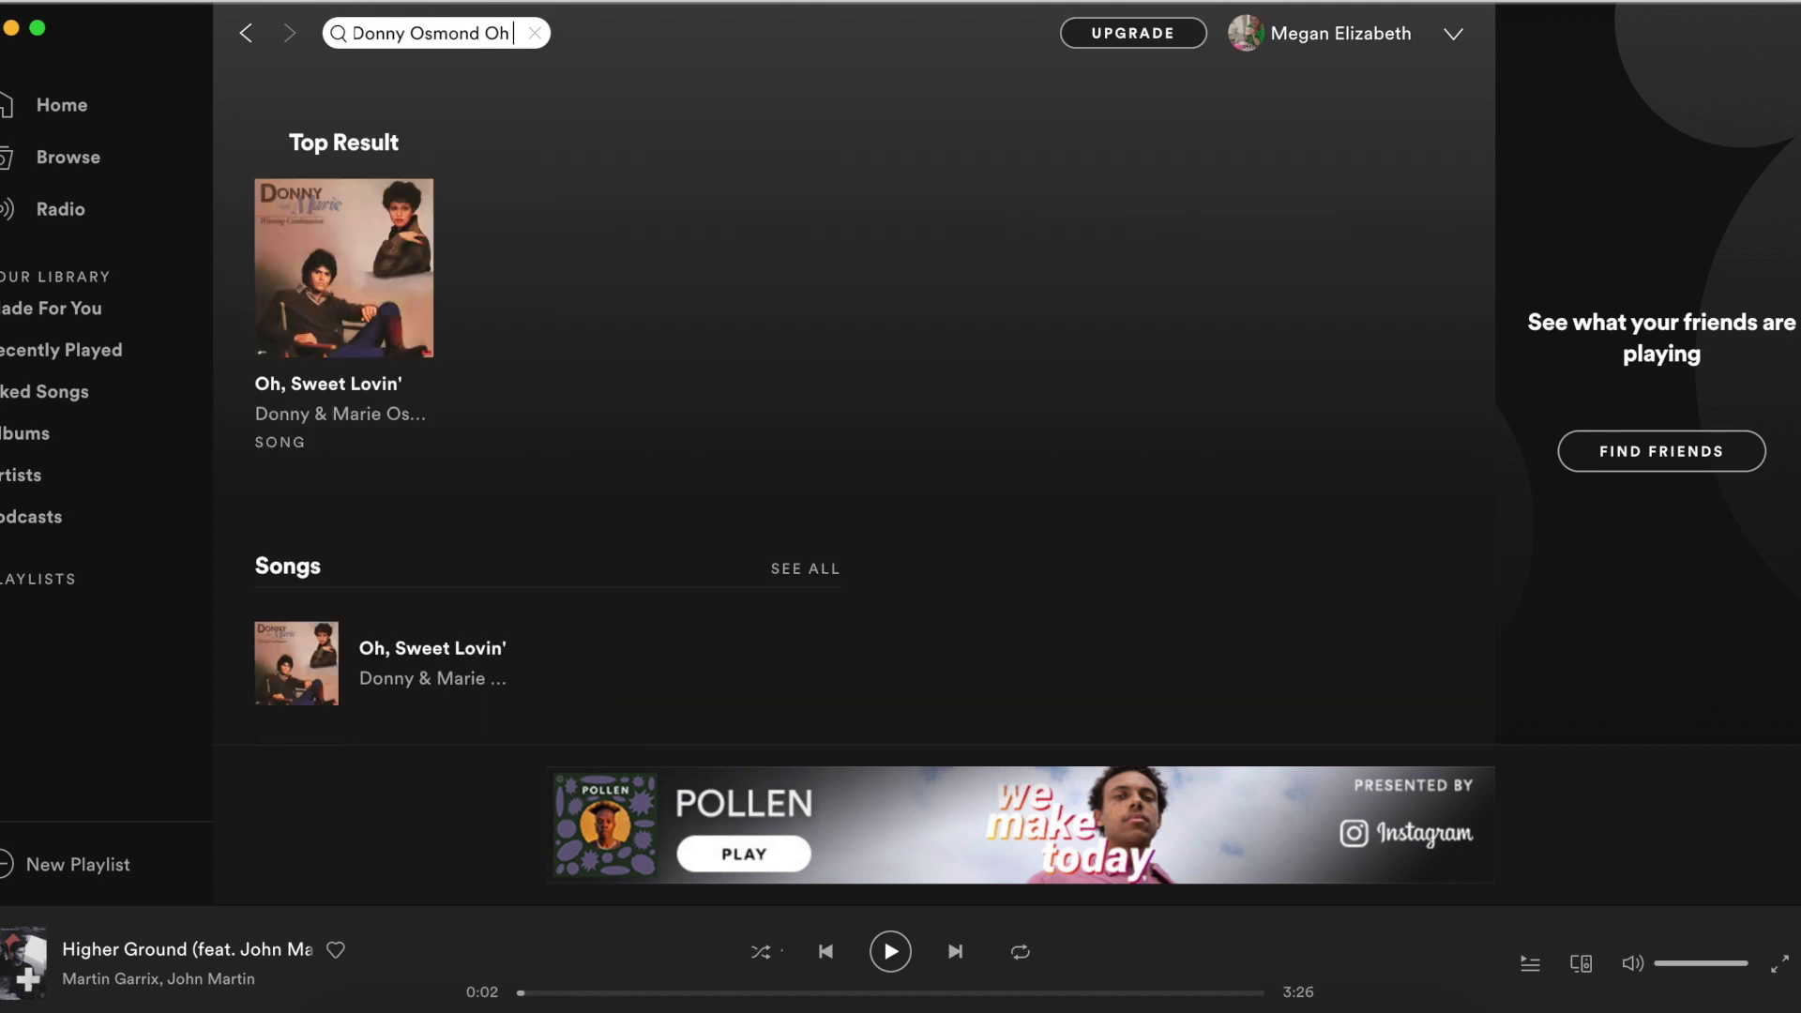
type(" Hol")
key("BackSpace")
key("BackSpace")
key("BackSpace")
key("BackSpace")
key("BackSpace")
key("BackSpace")
key("BackSpace")
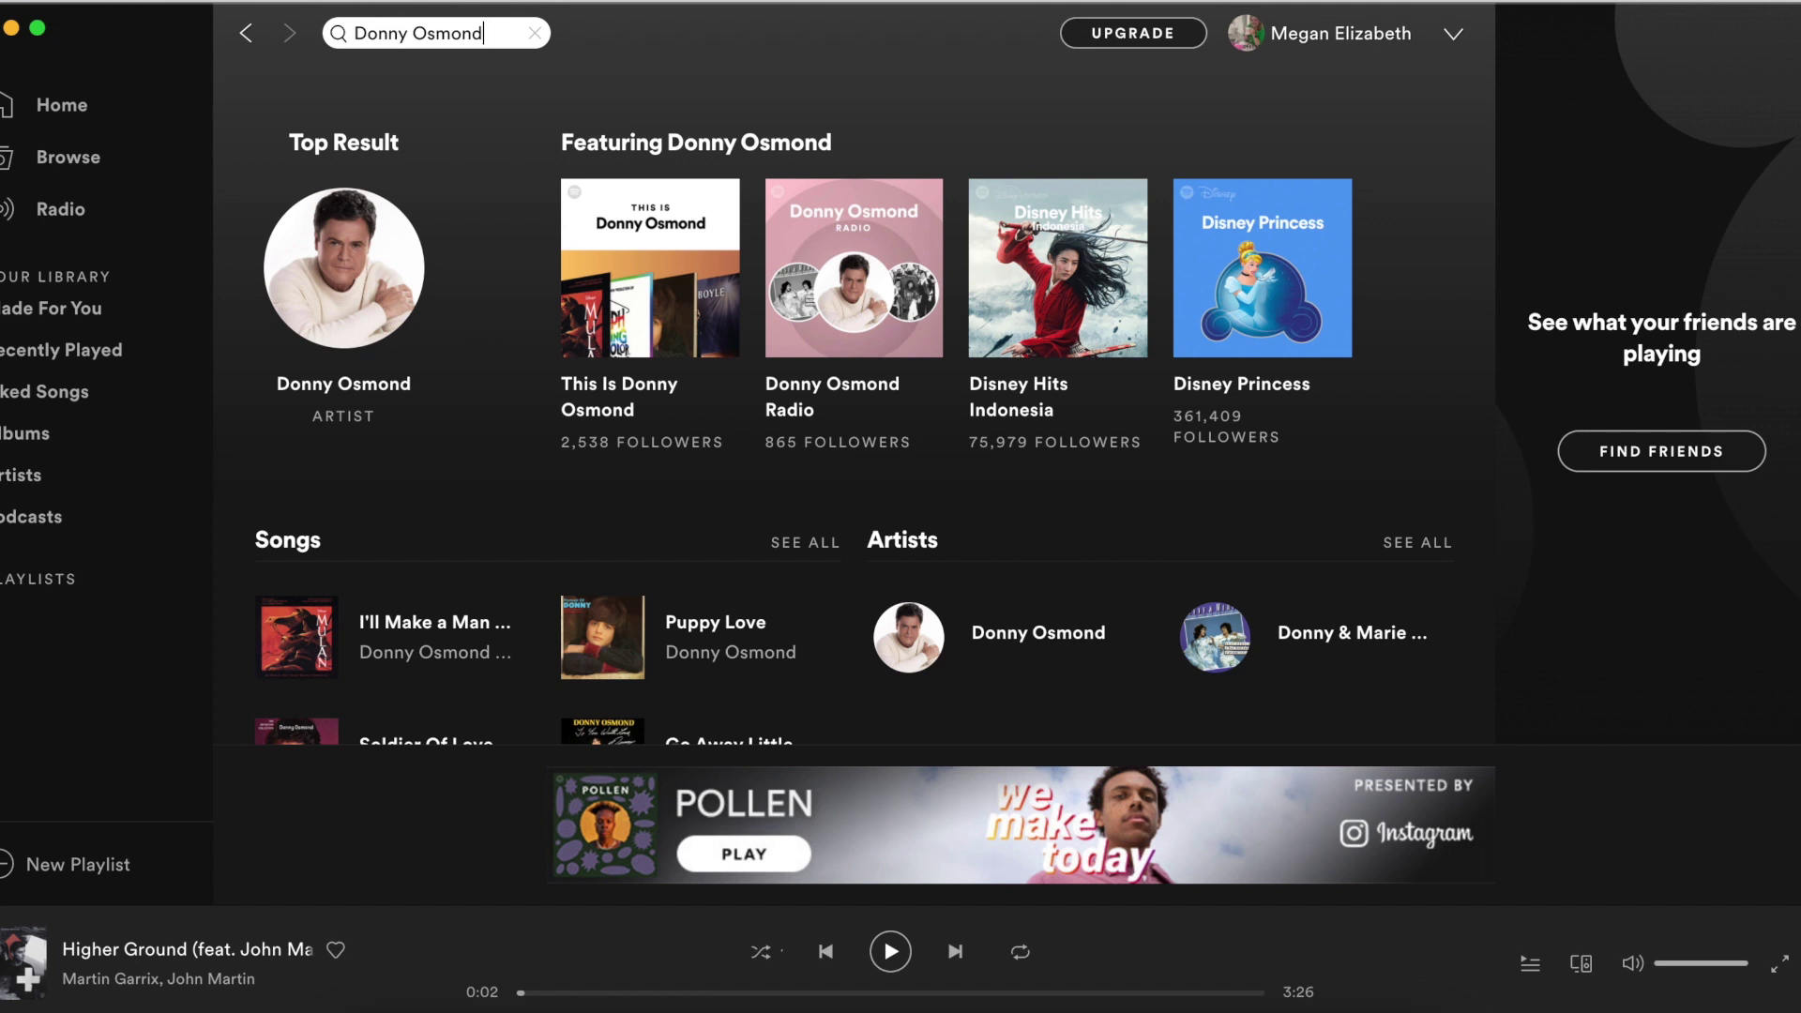
scroll(408, 520, "down", 5)
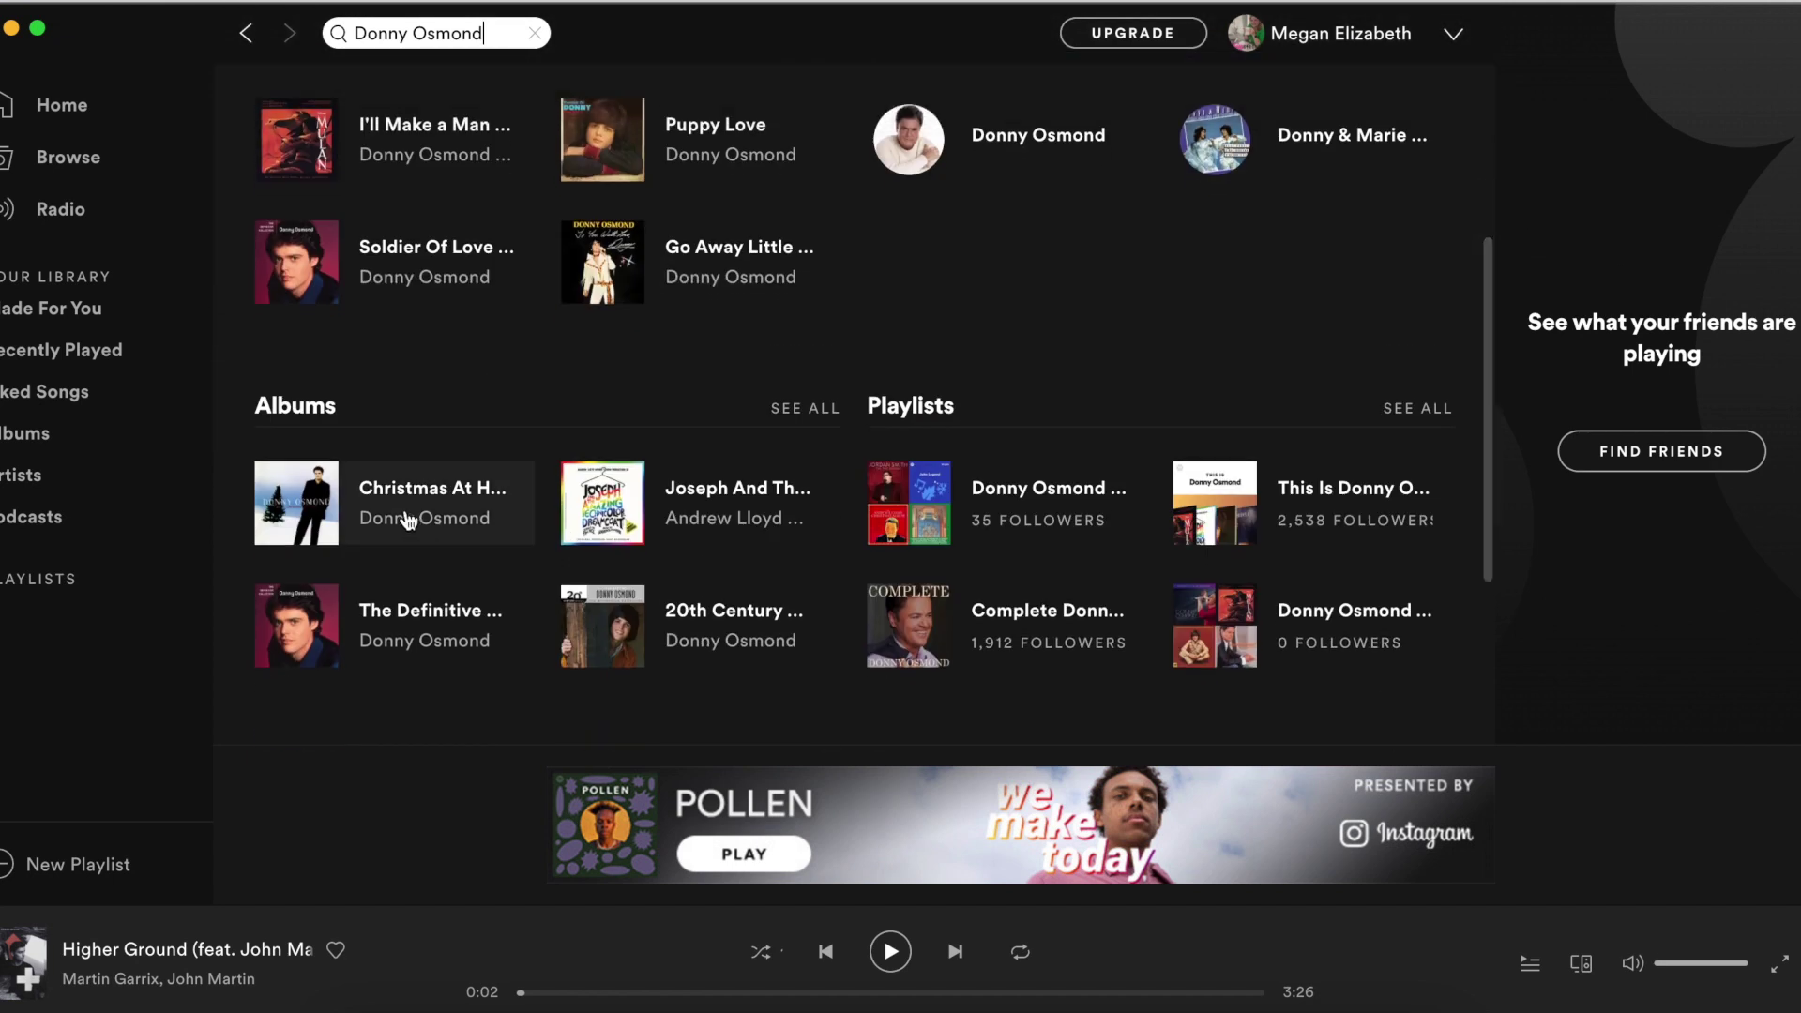
left_click(394, 484)
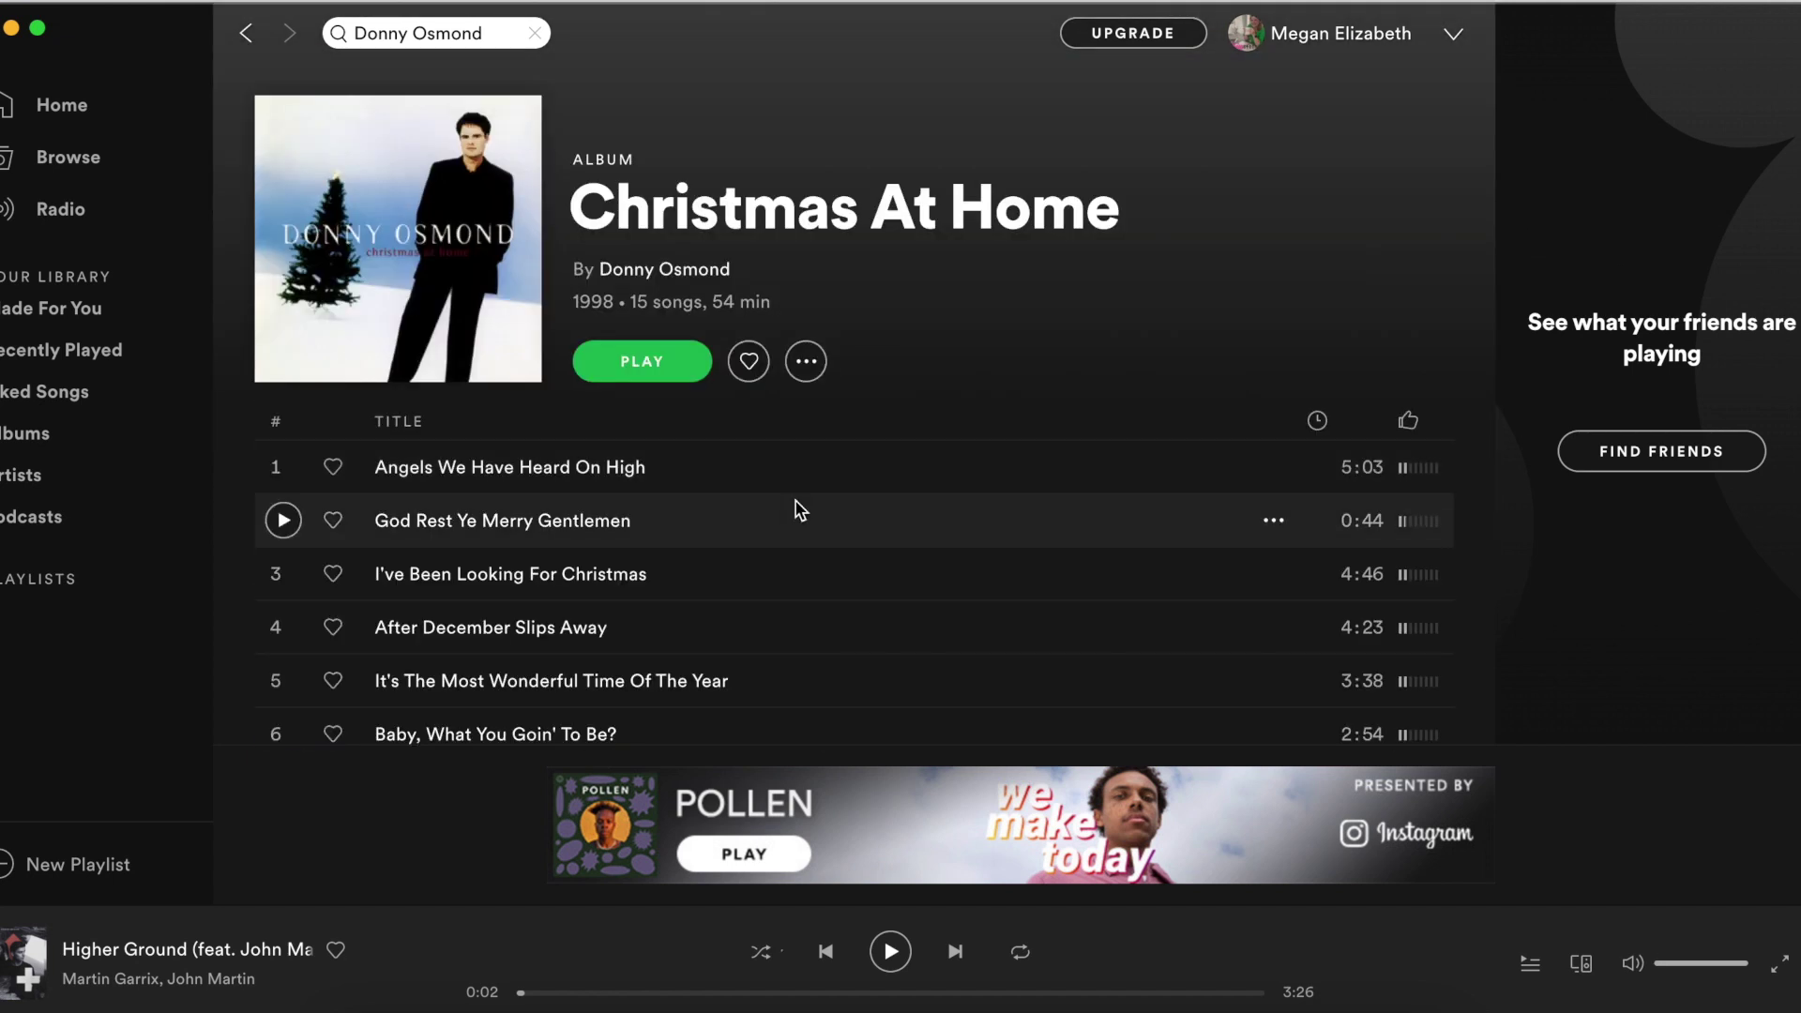
scroll(847, 676, "down", 3)
scroll(848, 675, "down", 3)
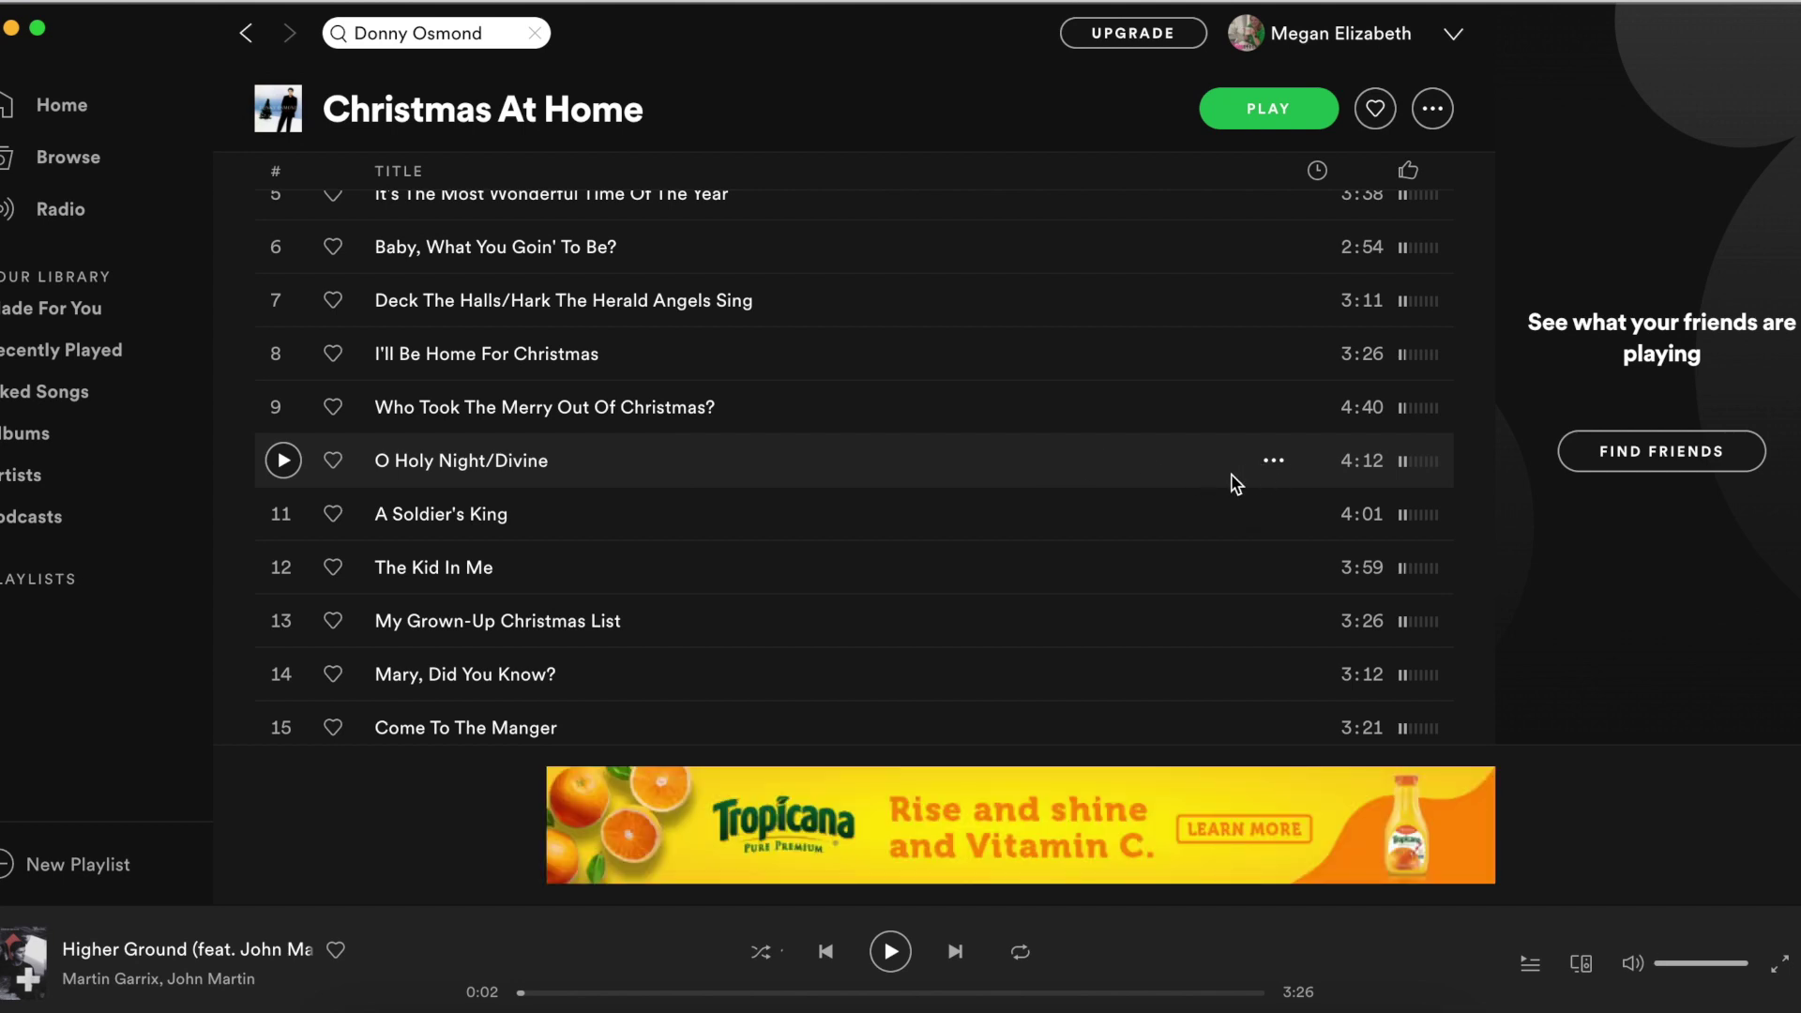
Copy the Spotify URI of O Holy Night/Divine, then minimise Spotify.
left_click(1274, 462)
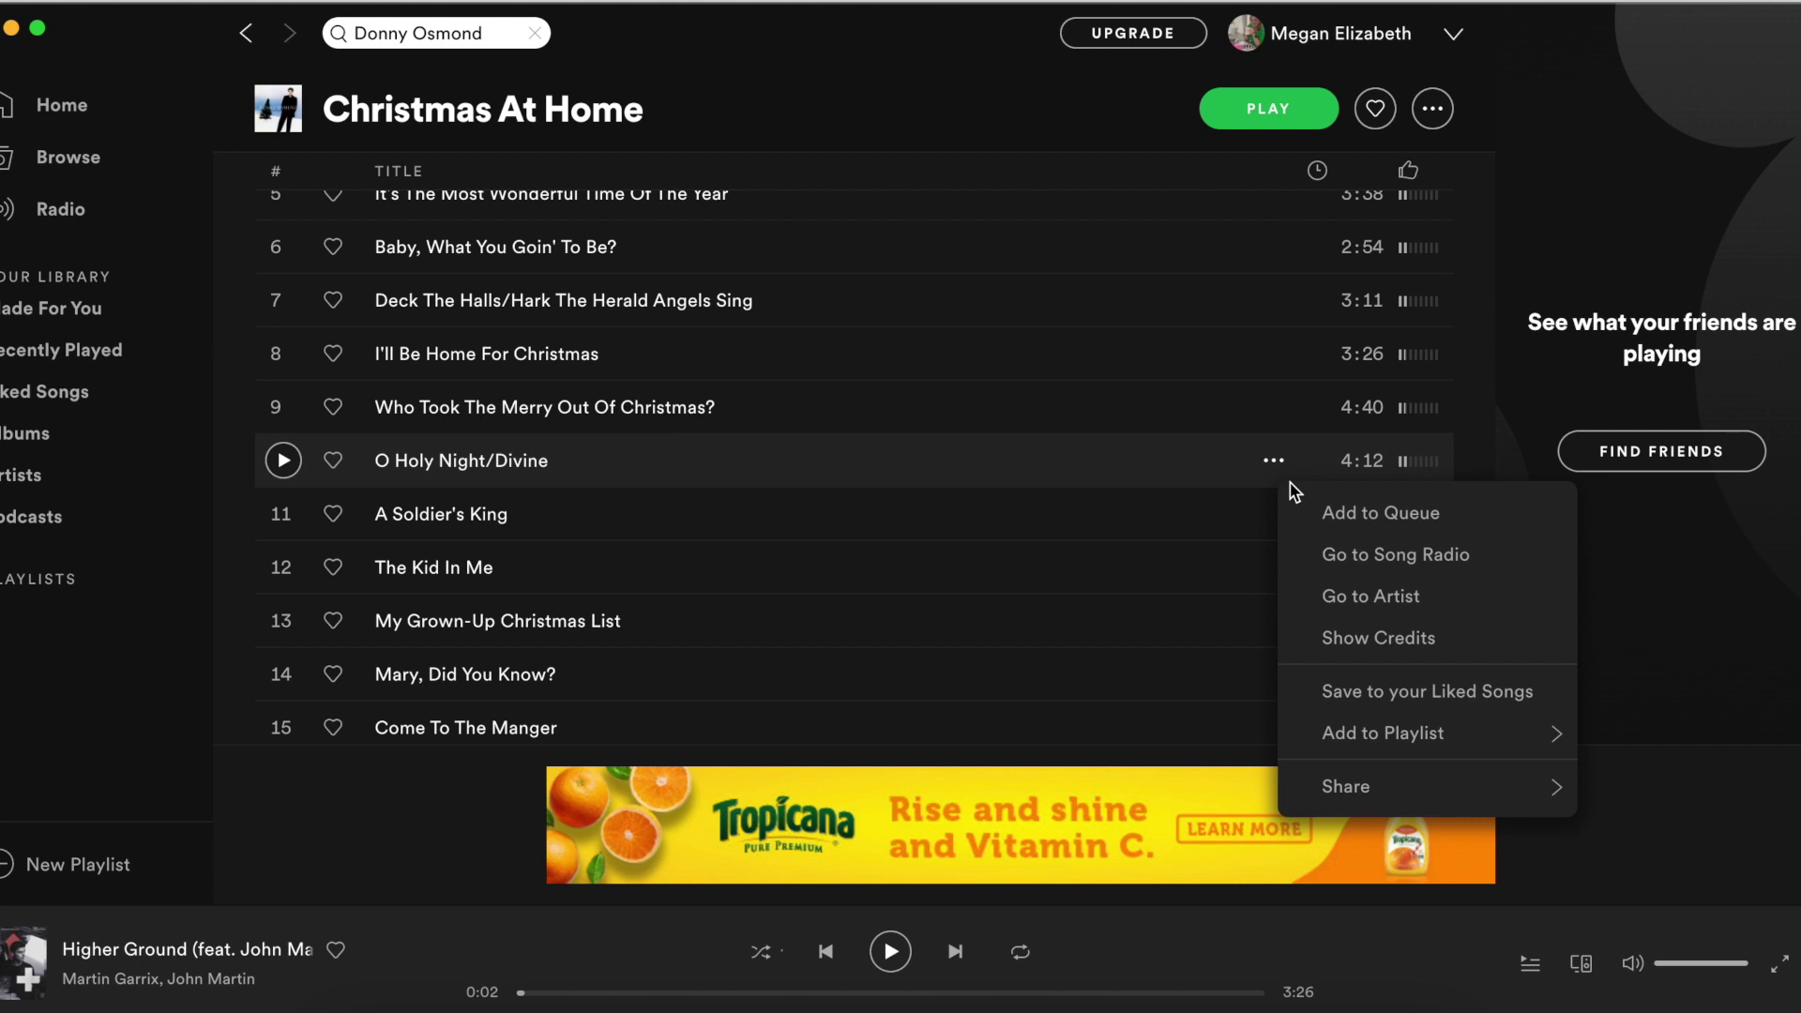
mouse_move(1321, 805)
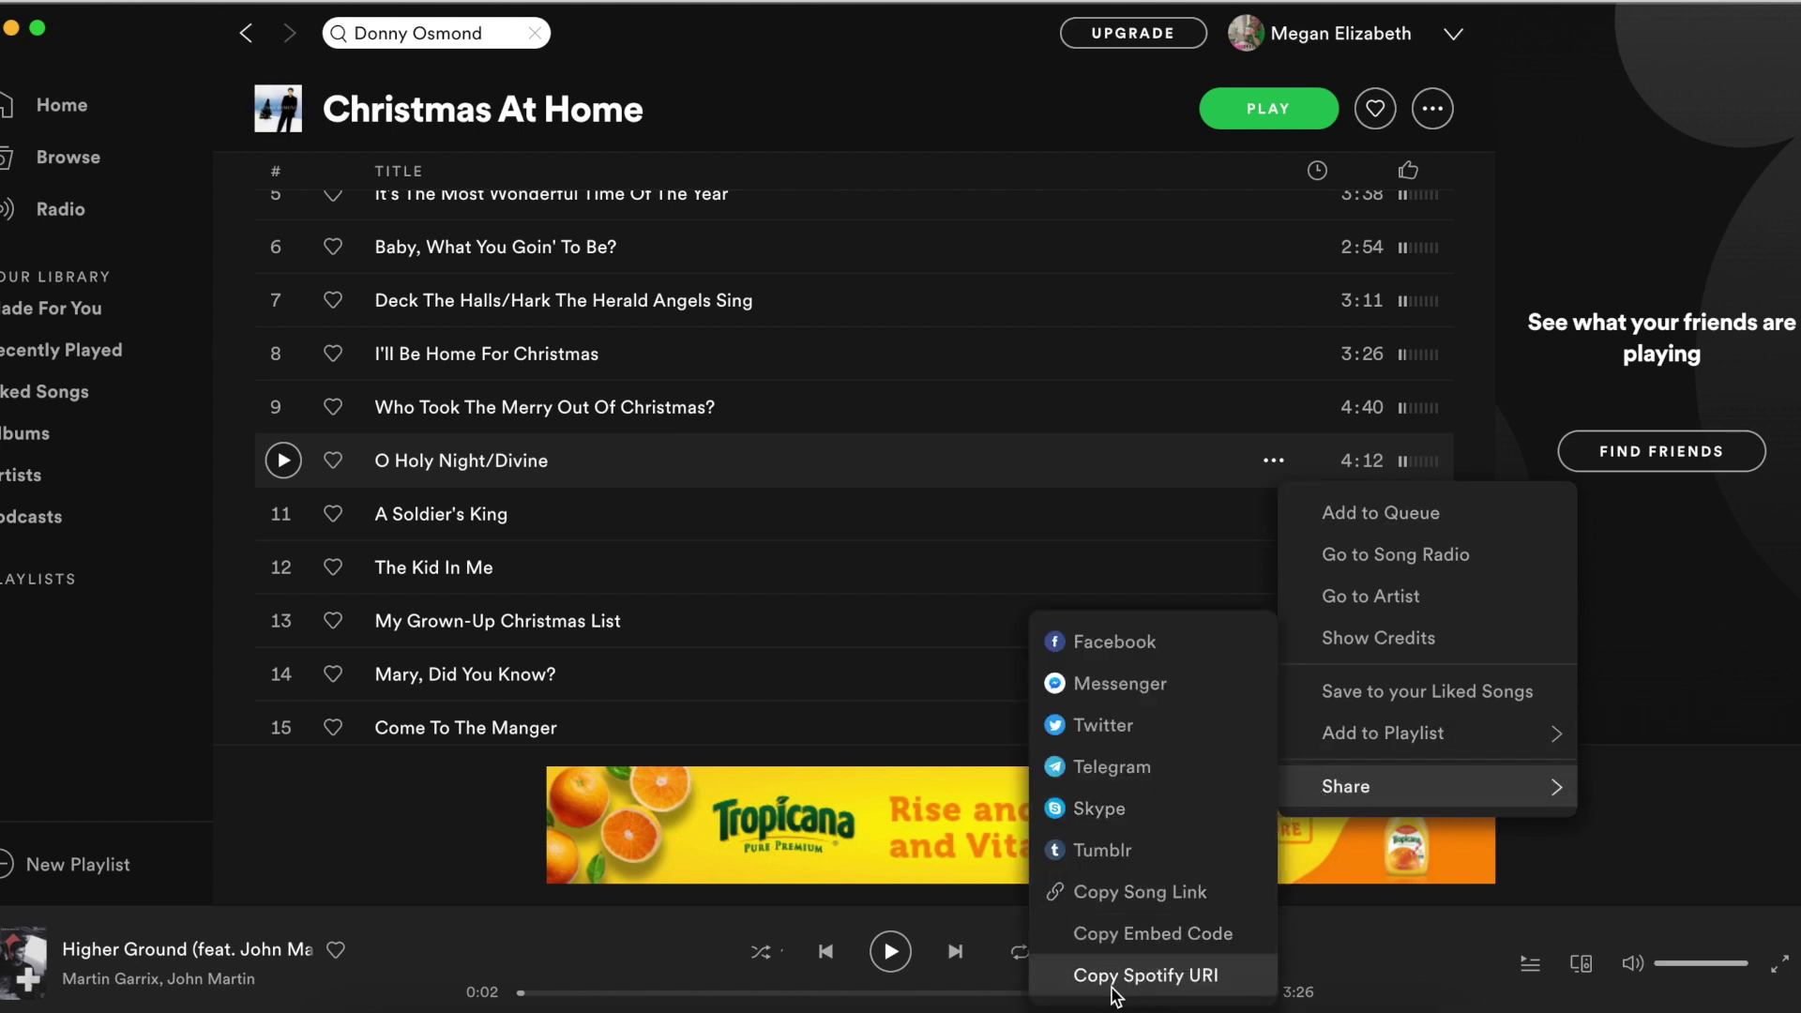
left_click(1163, 976)
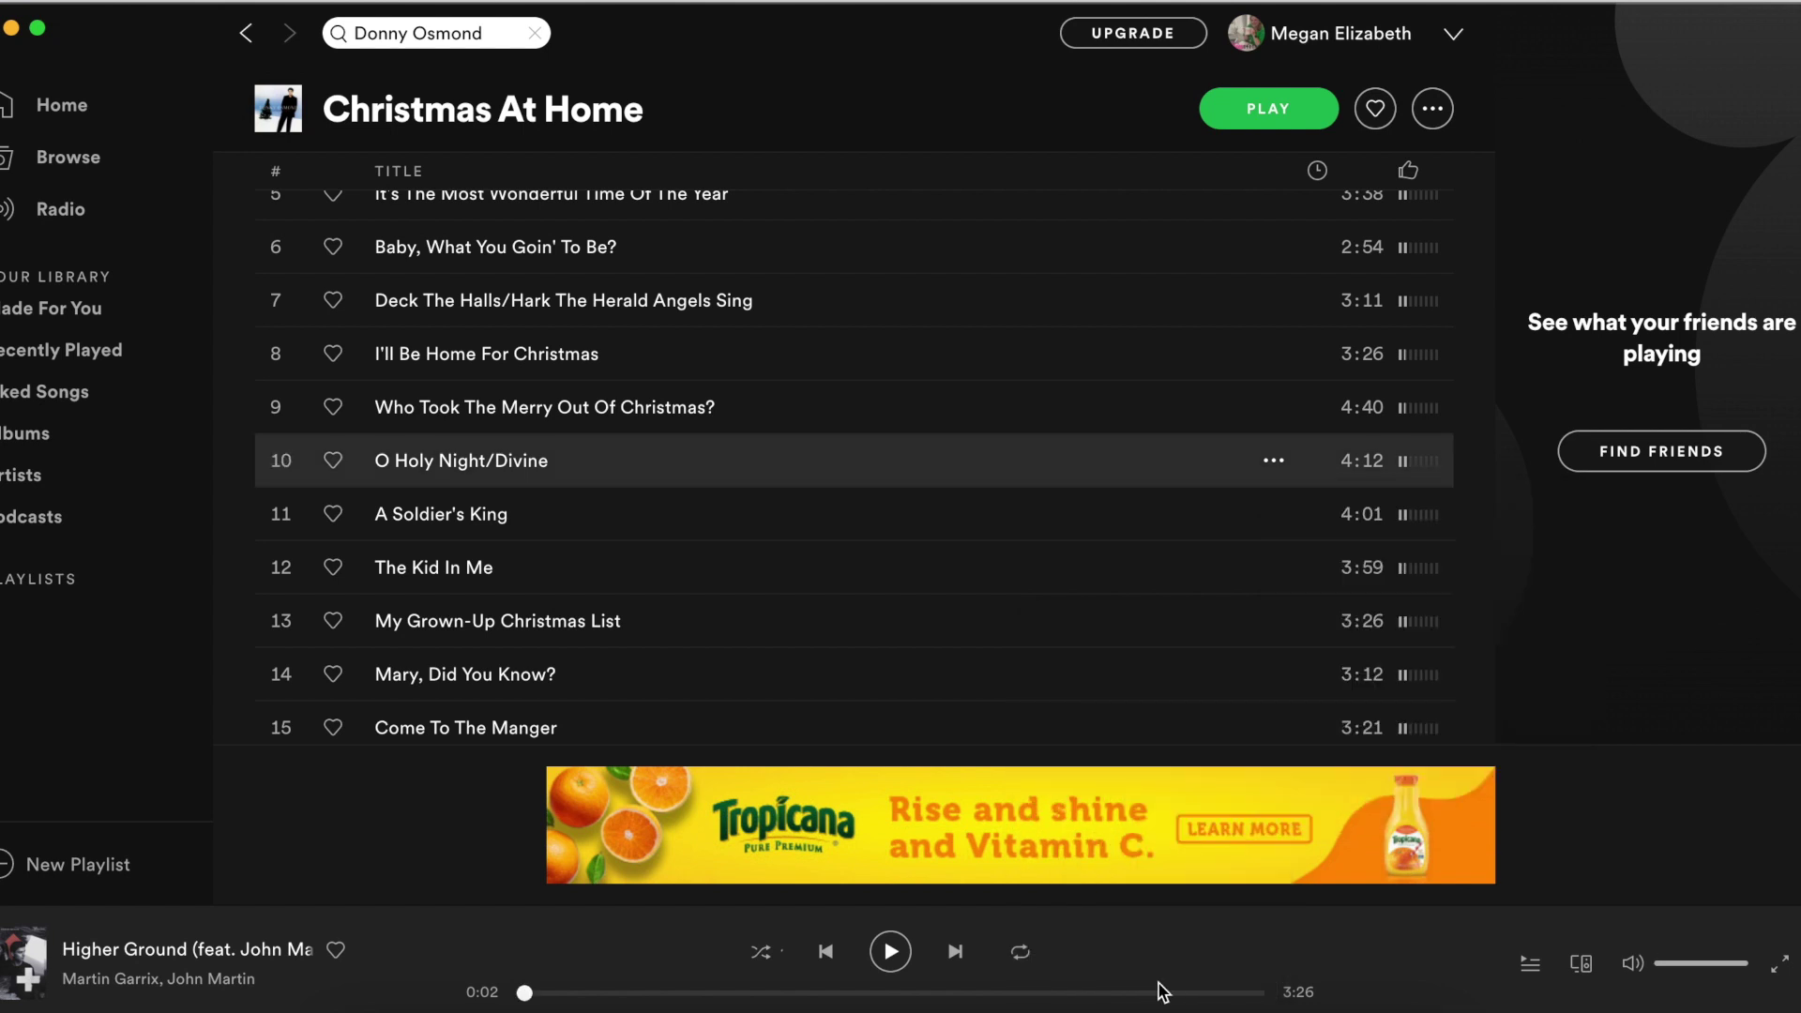
left_click(9, 29)
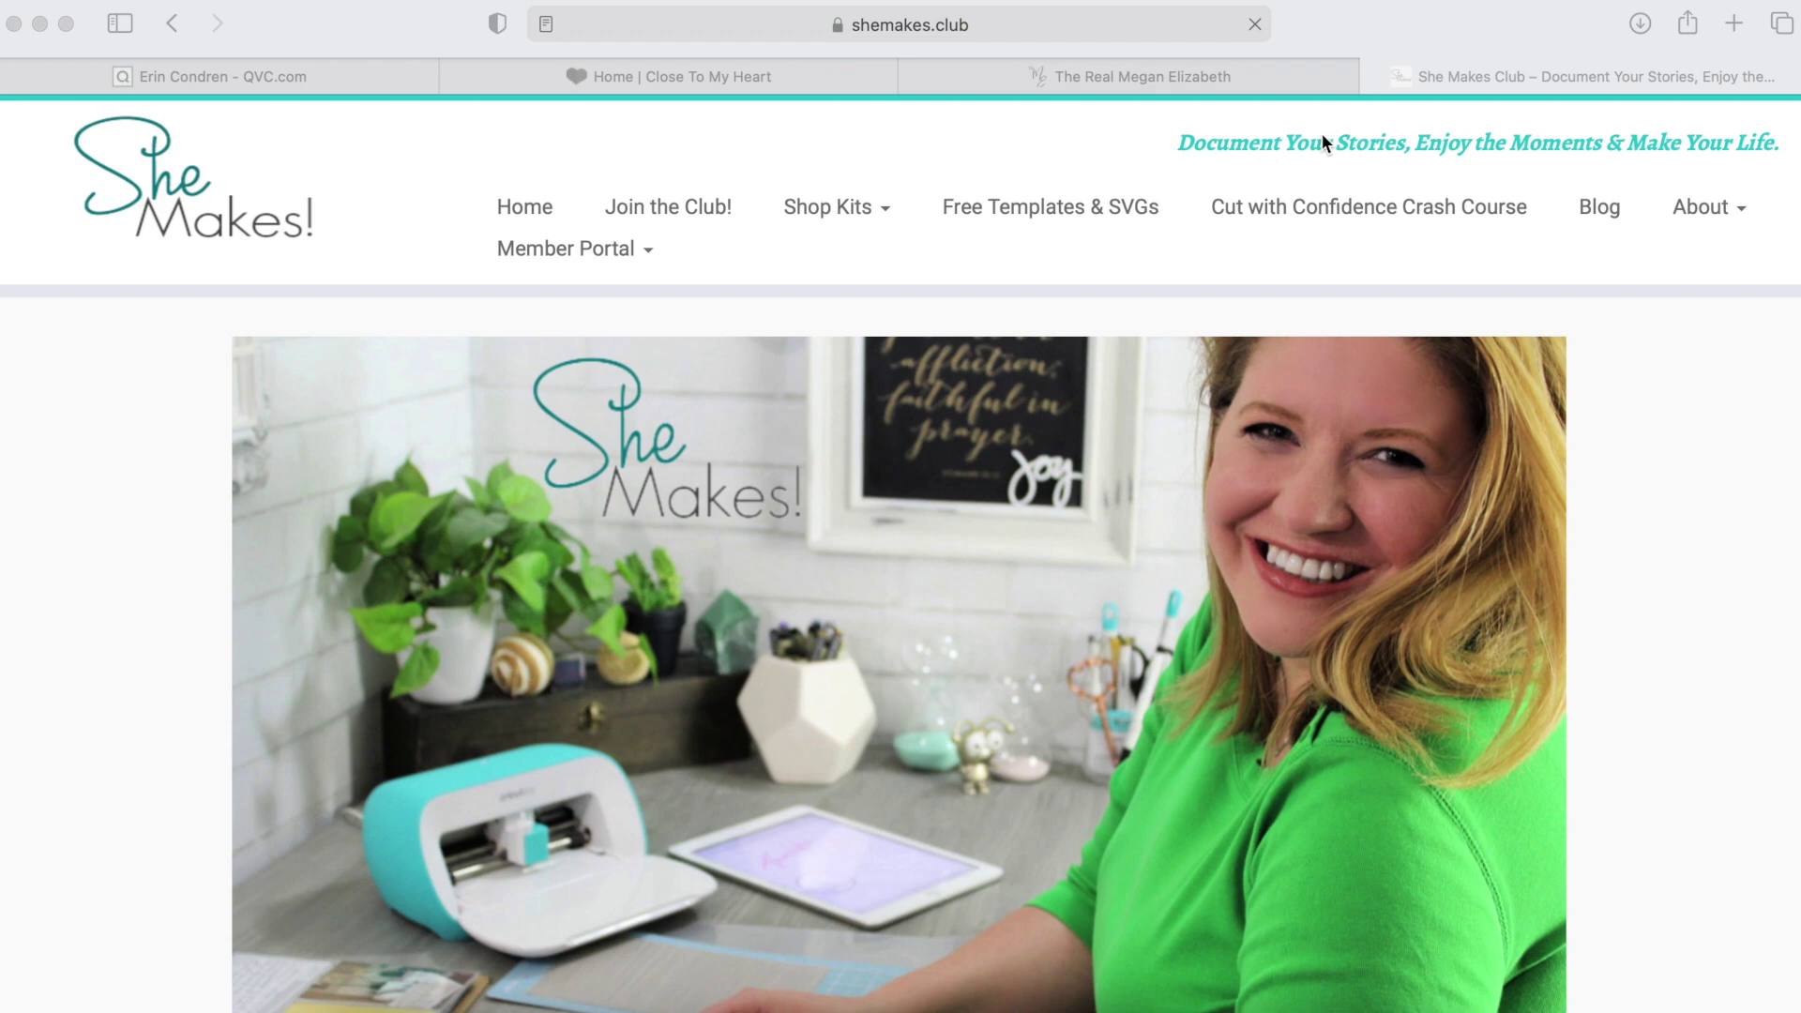
In a new tab on spotifycodes.com, paste the track URI and generate its Spotify code.
left_click(1735, 29)
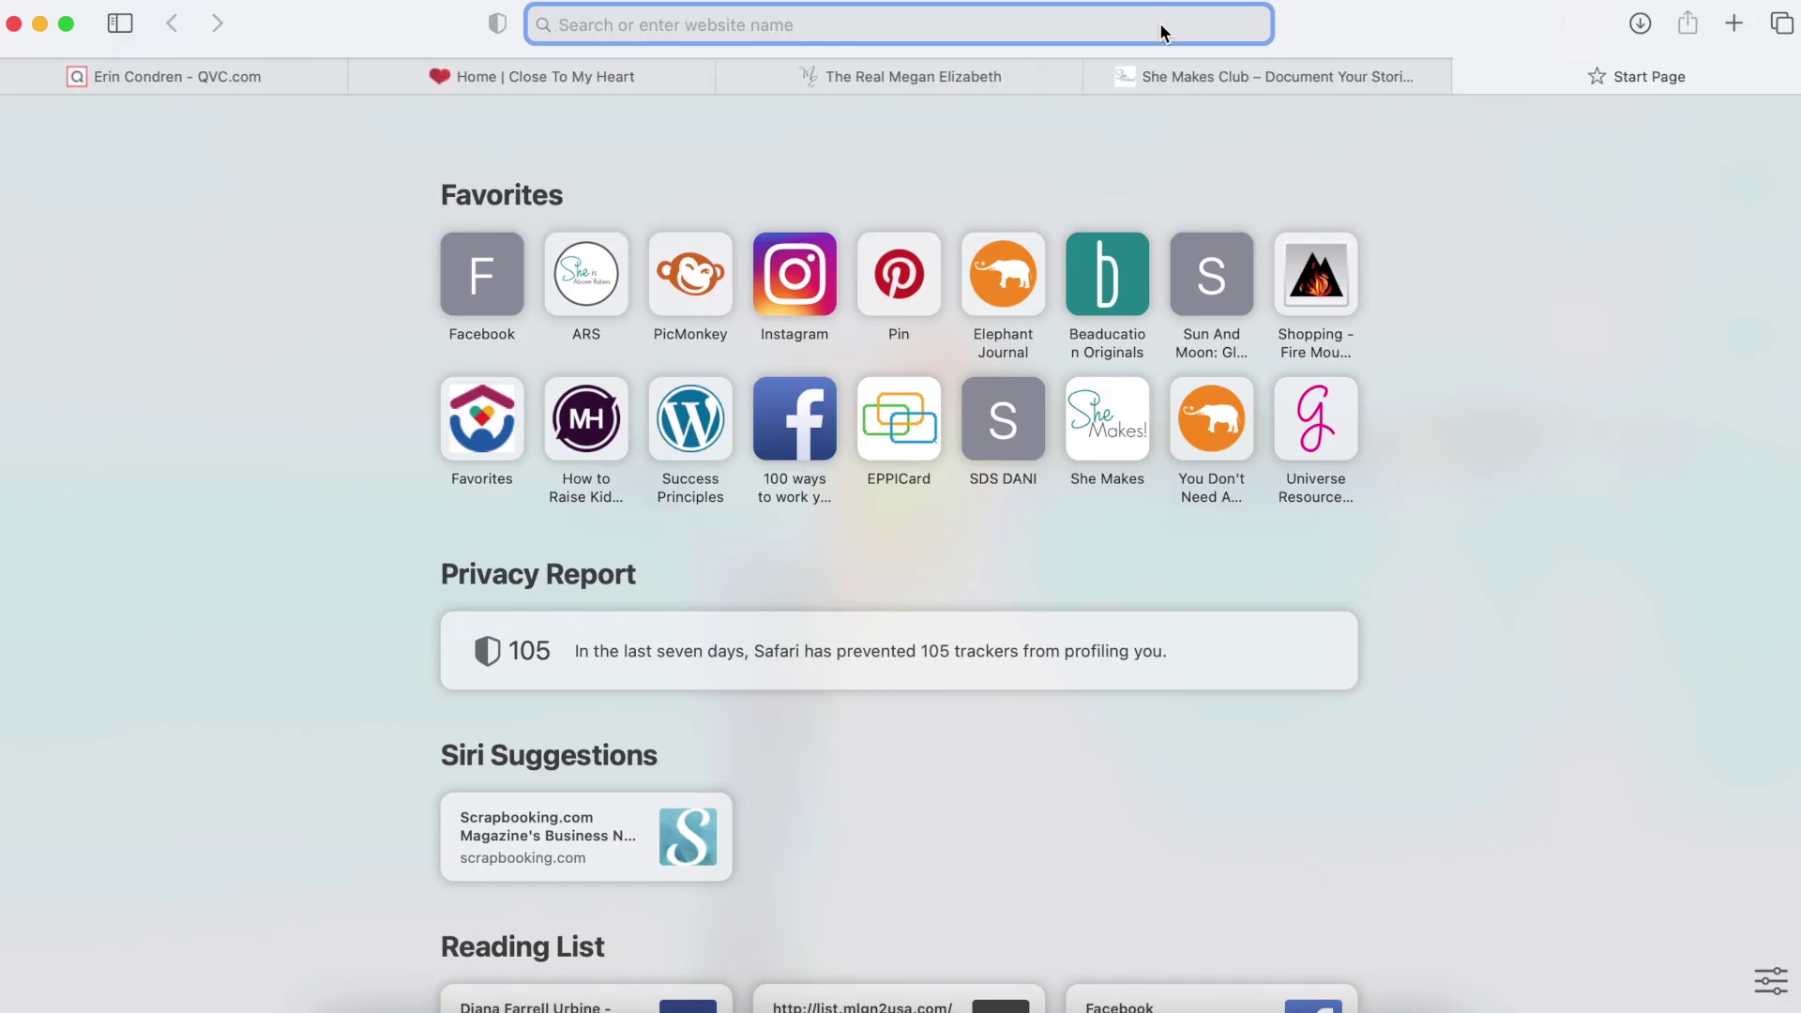
type("spo")
key("Return")
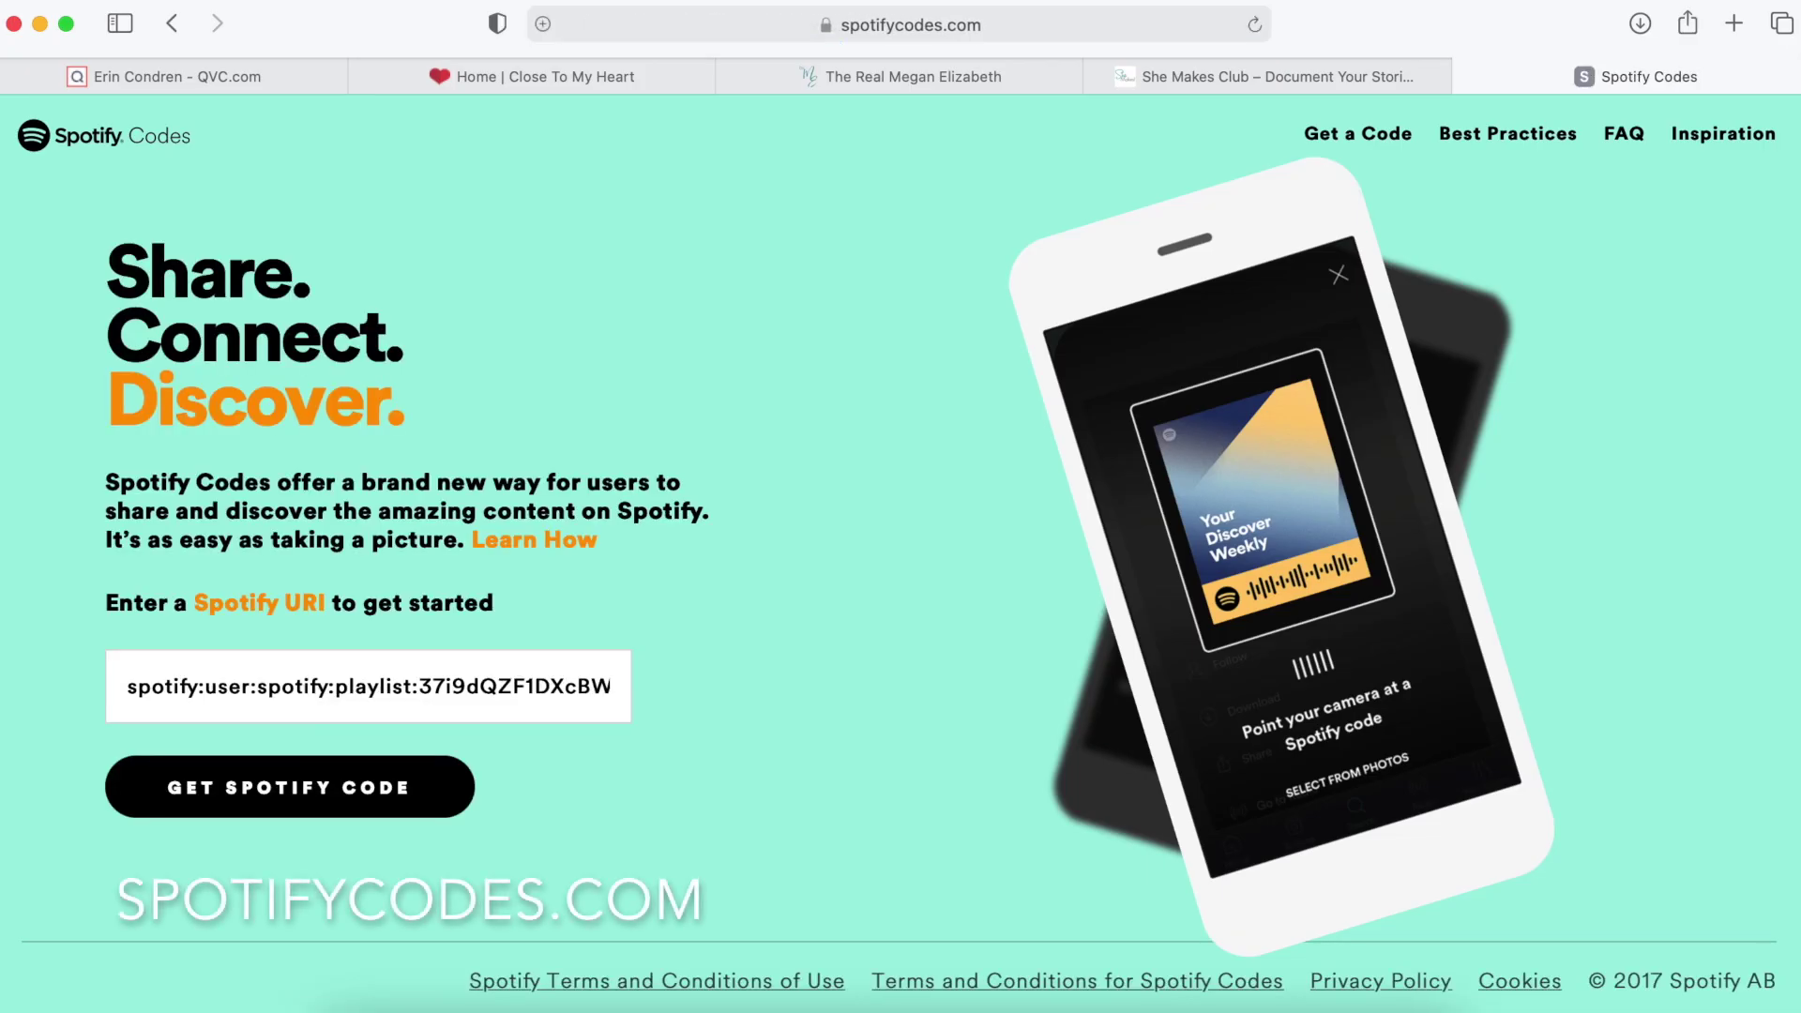
double_click(317, 683)
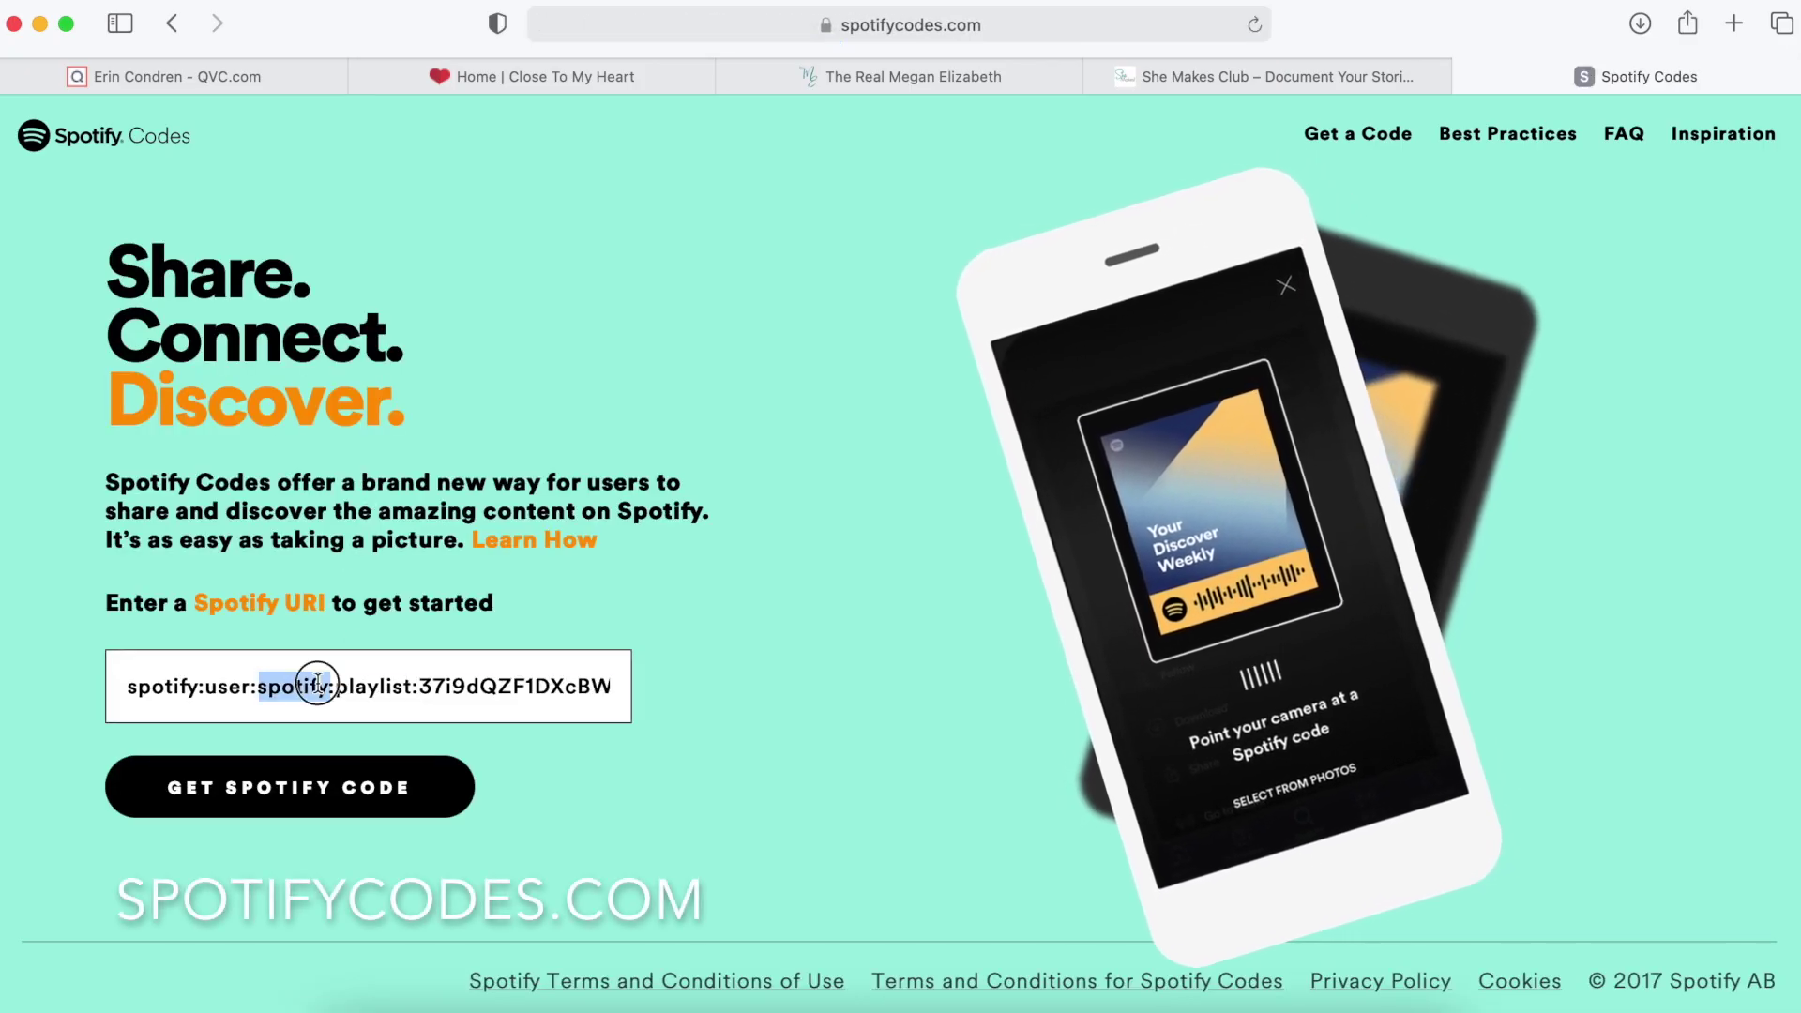
key("super+a")
key("super+v")
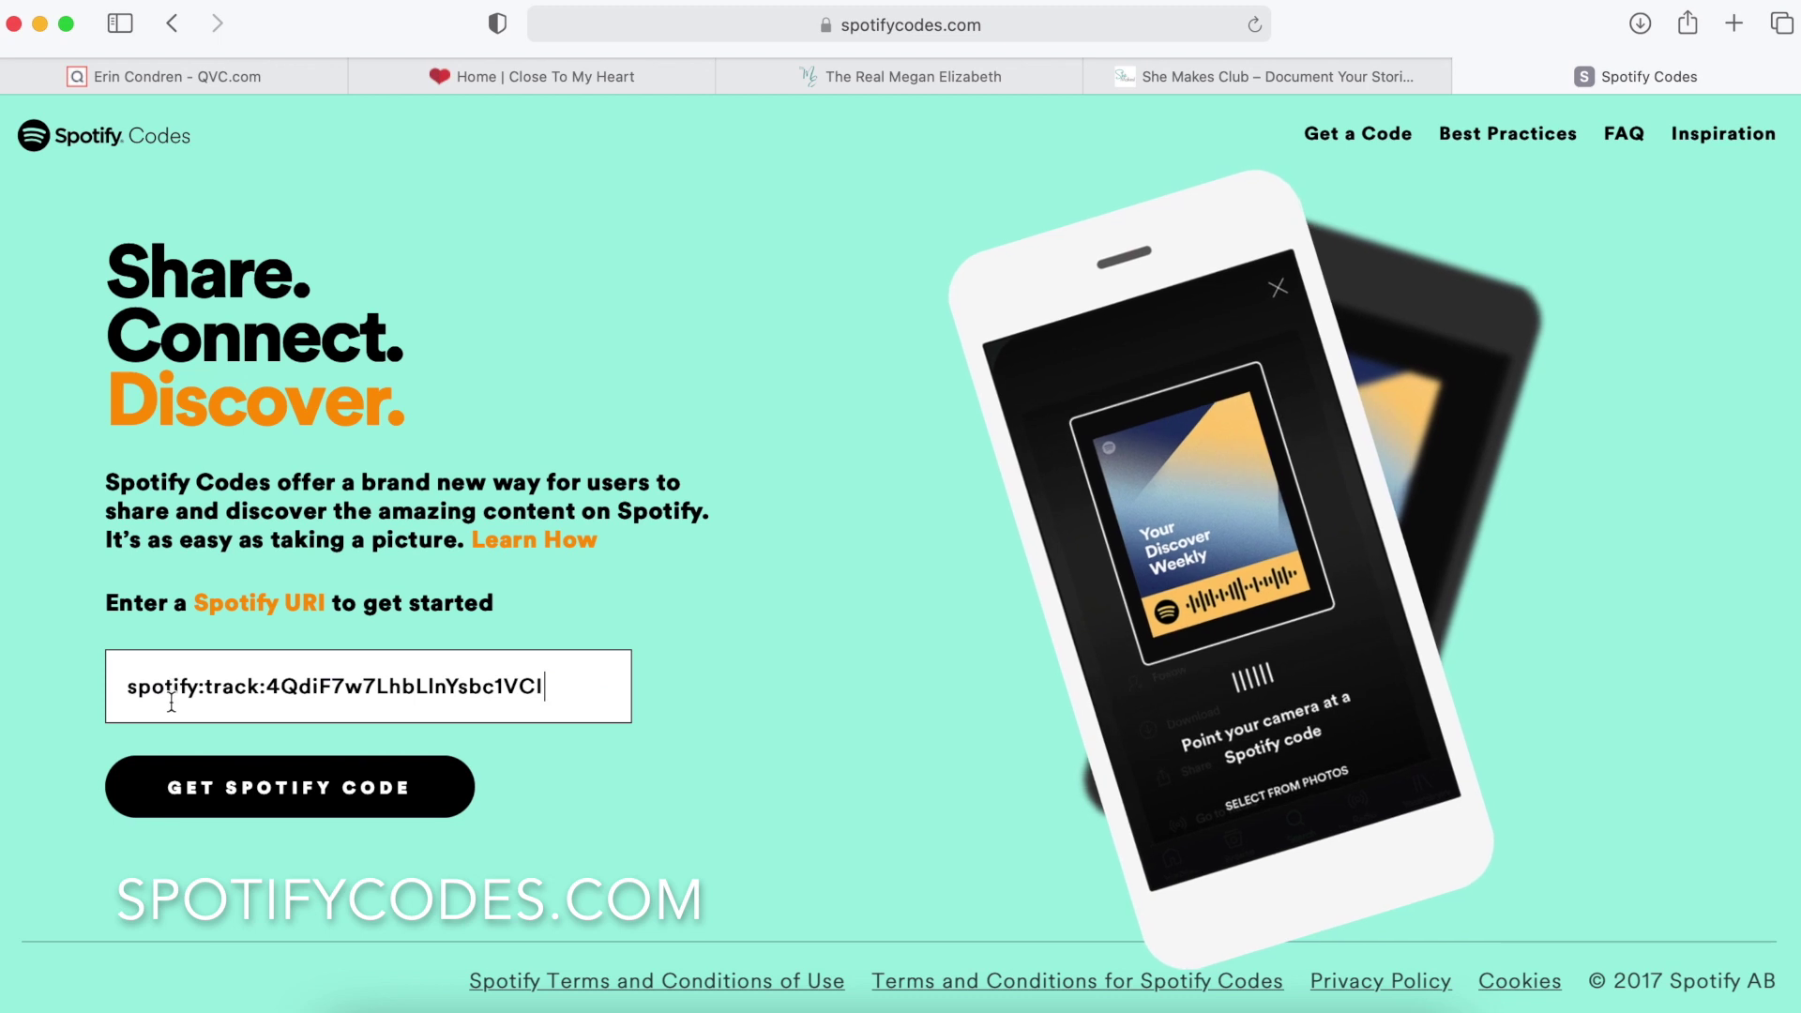
left_click(314, 800)
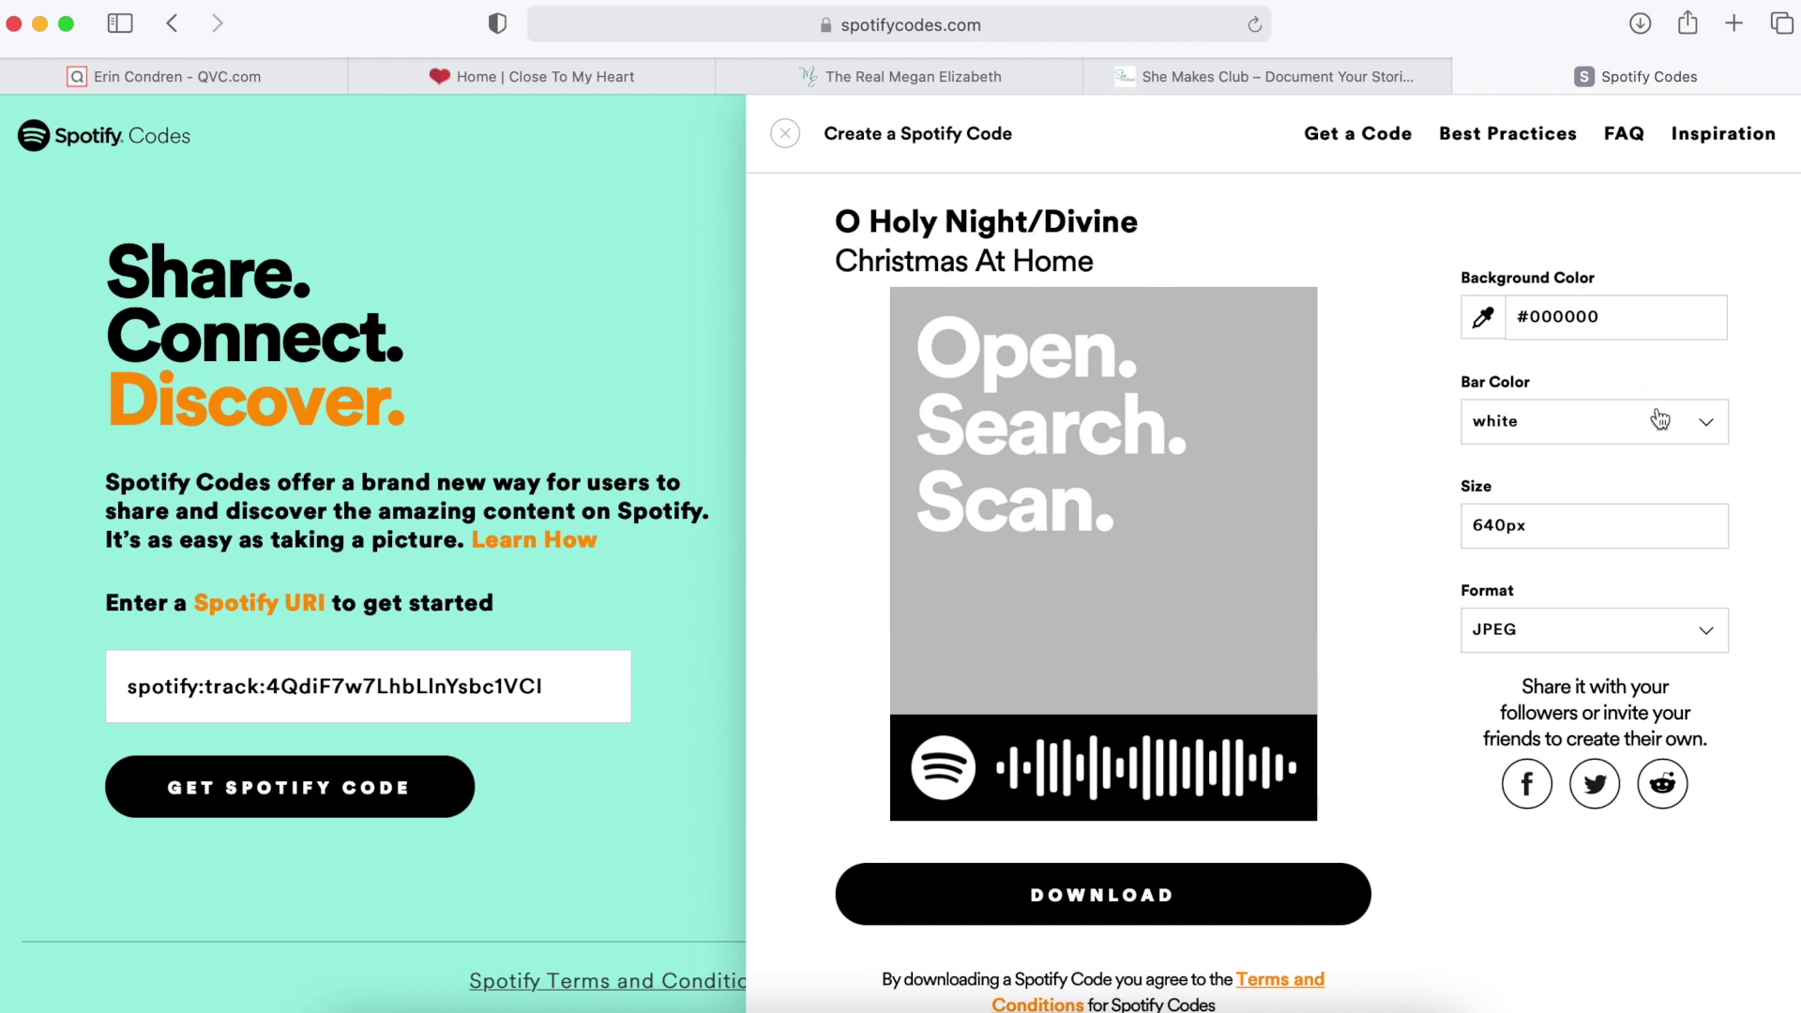
Give the code a #FFFFFF background with black bars.
left_click(1551, 420)
left_click(1549, 525)
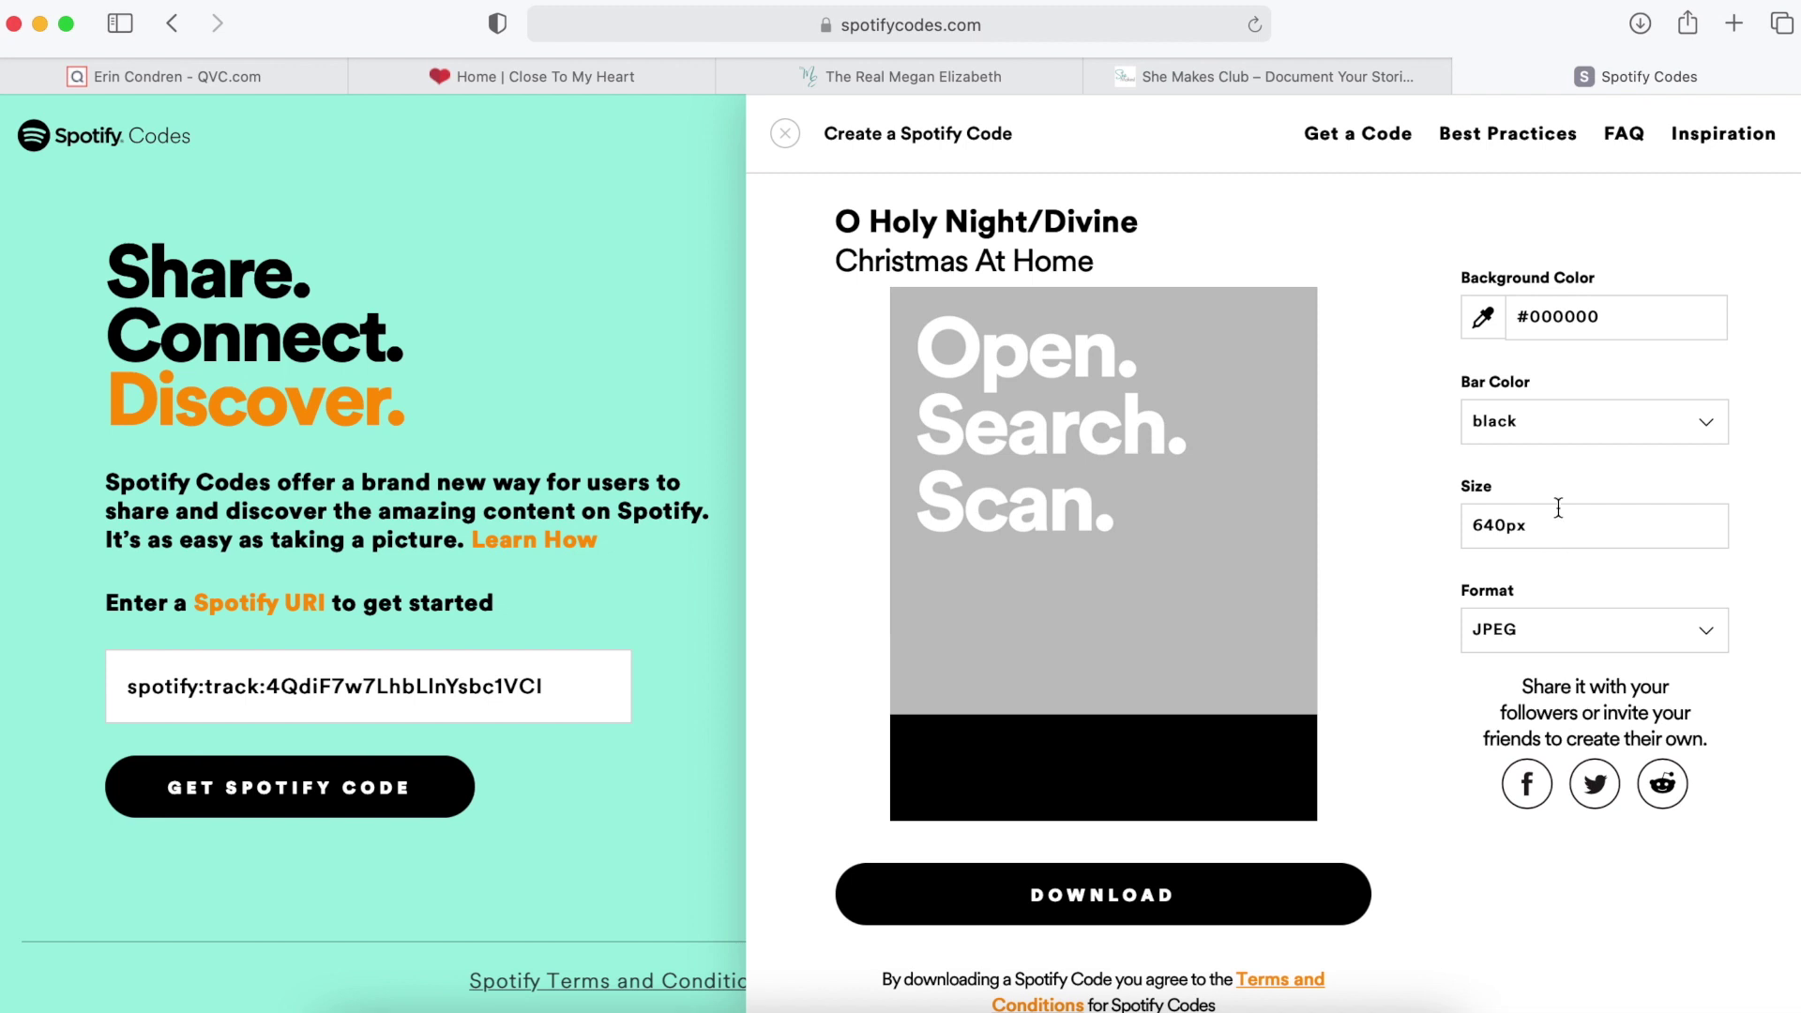
left_click(1579, 420)
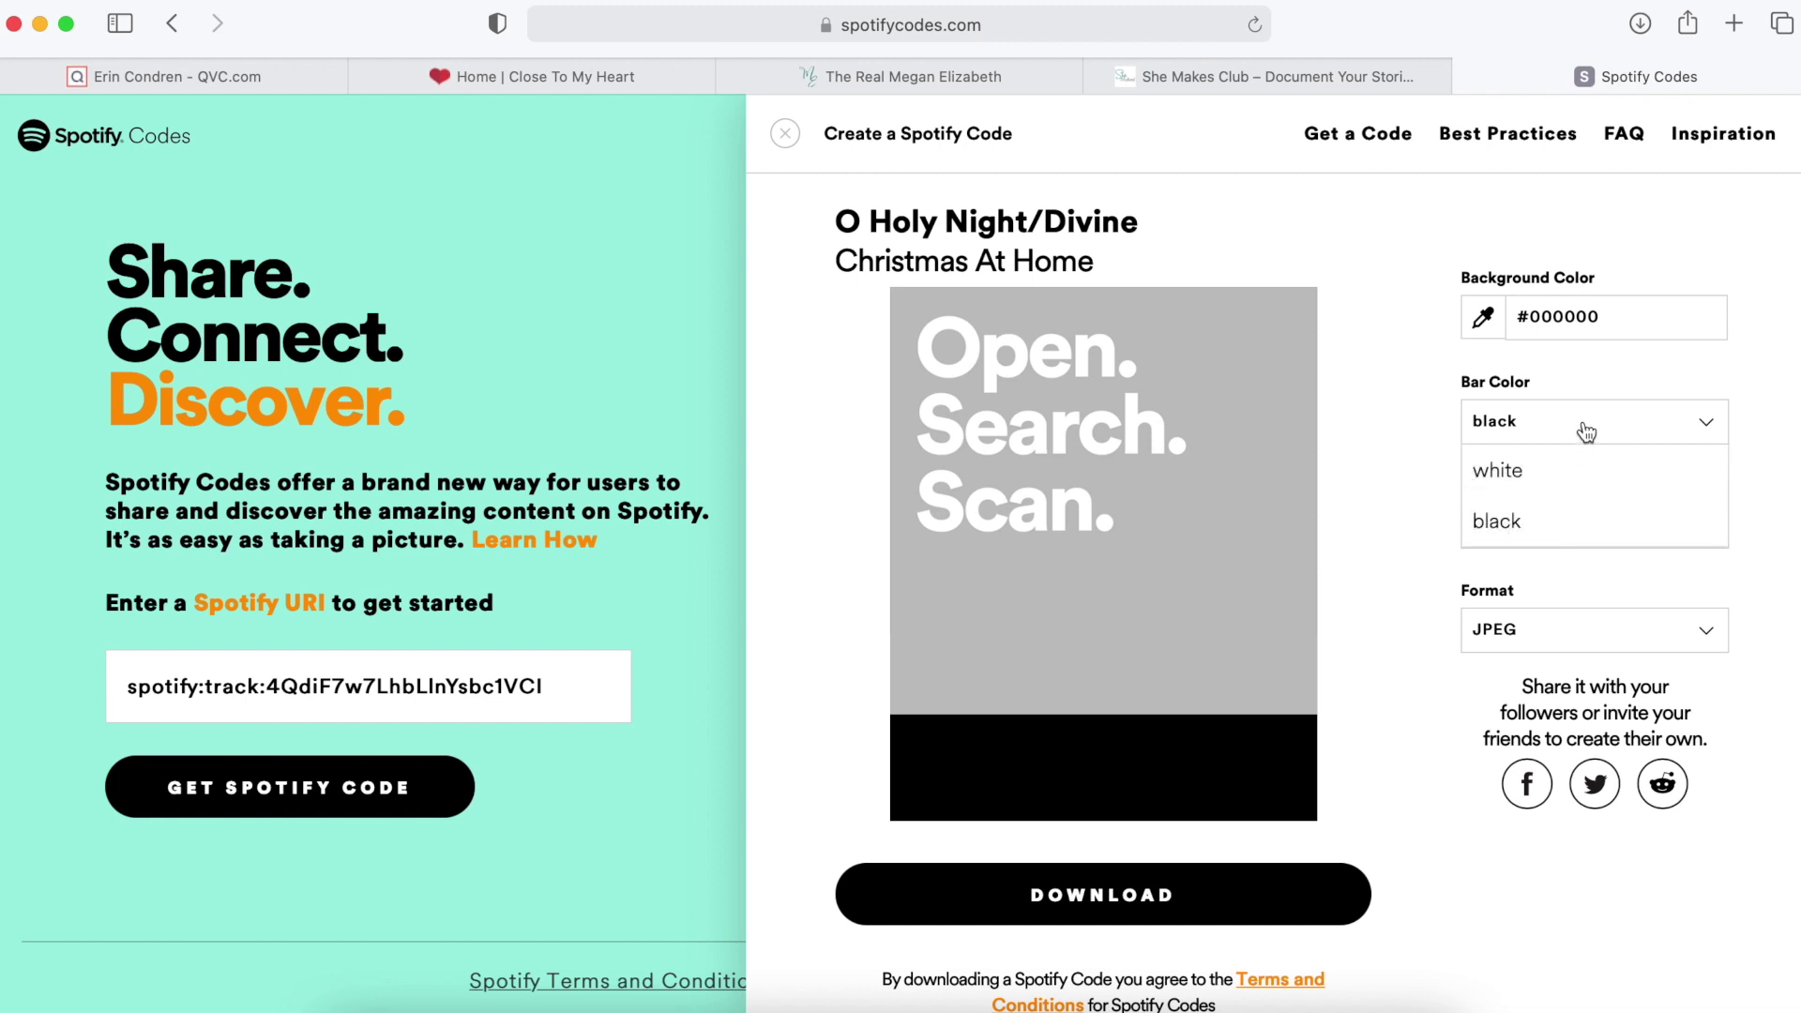
left_click(1558, 489)
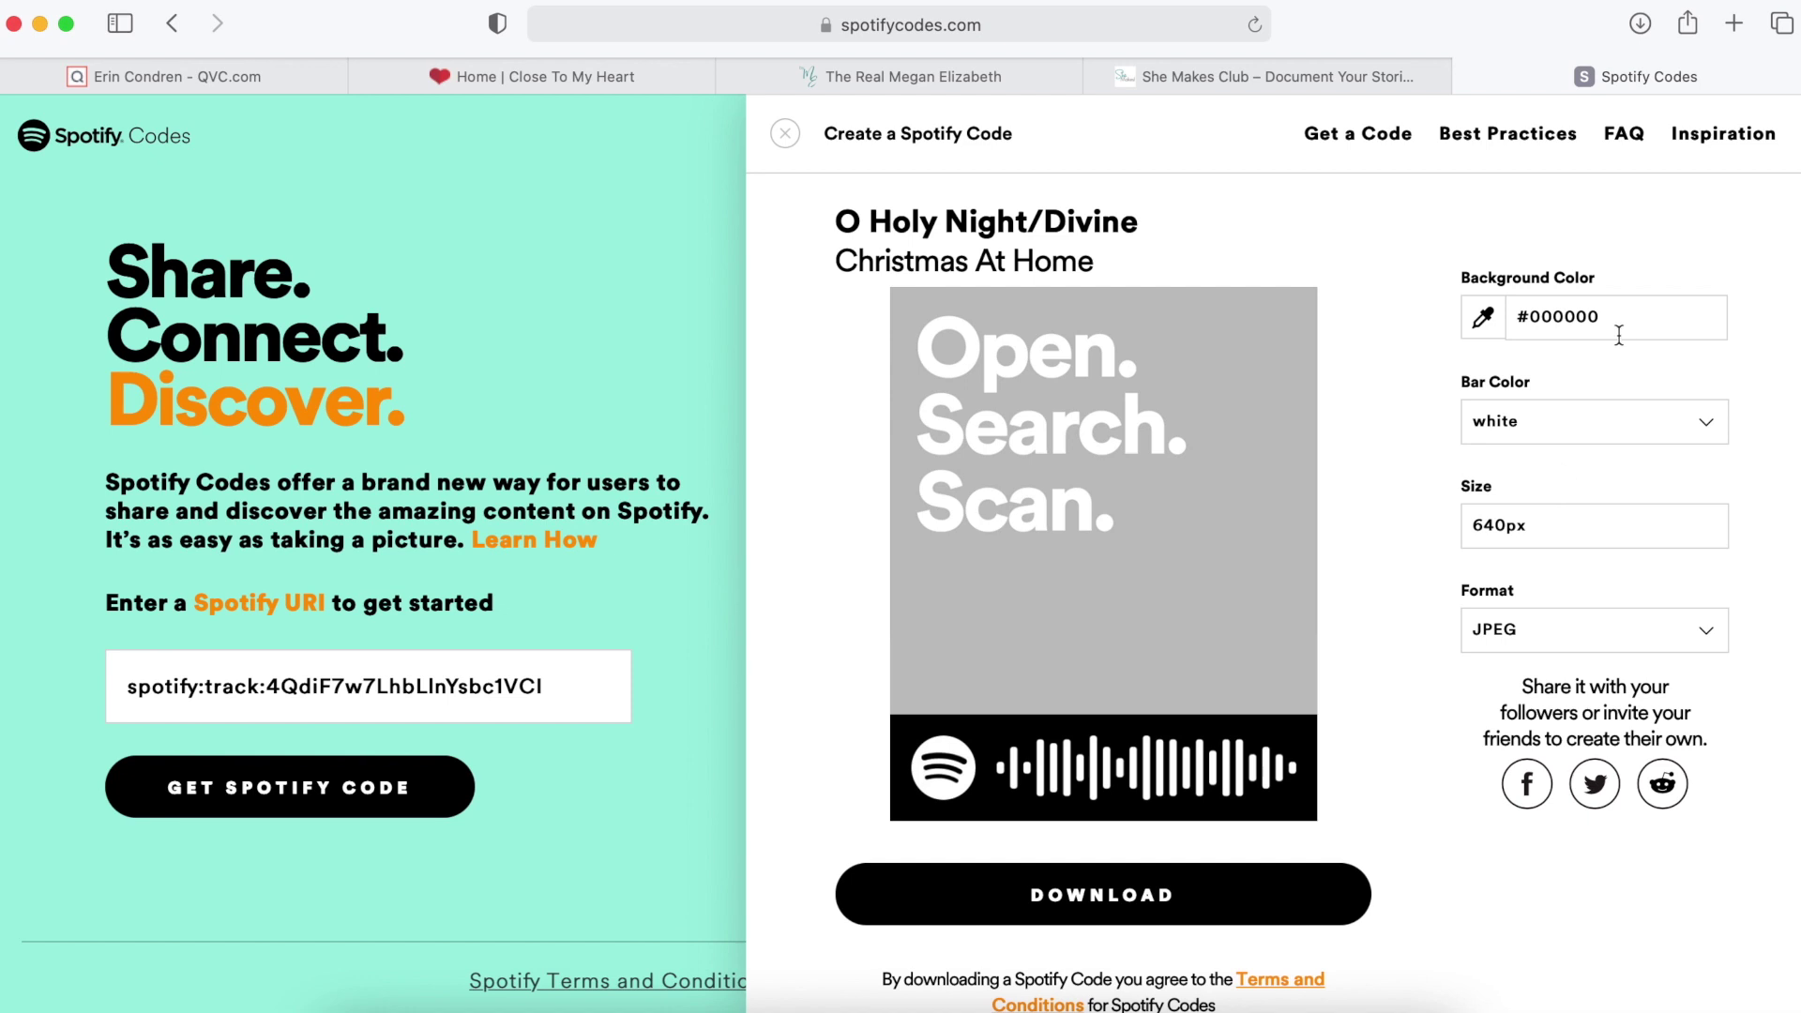
double_click(1643, 316)
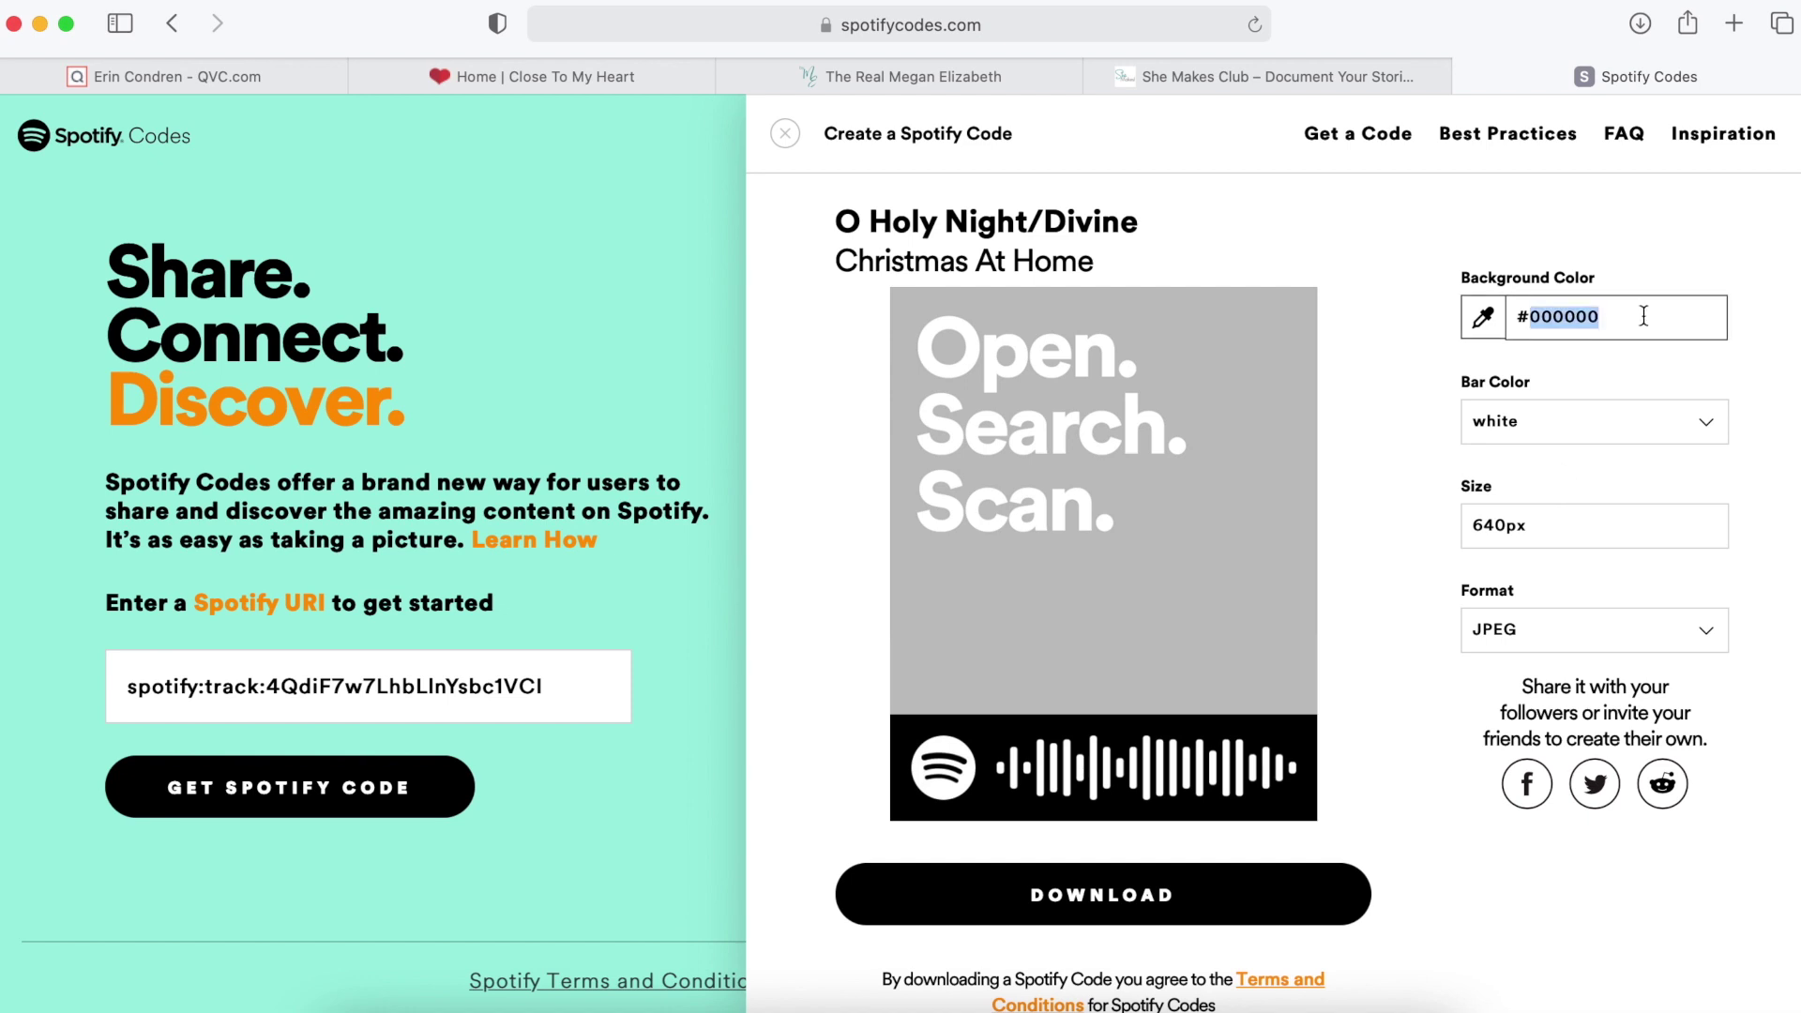
type("ff")
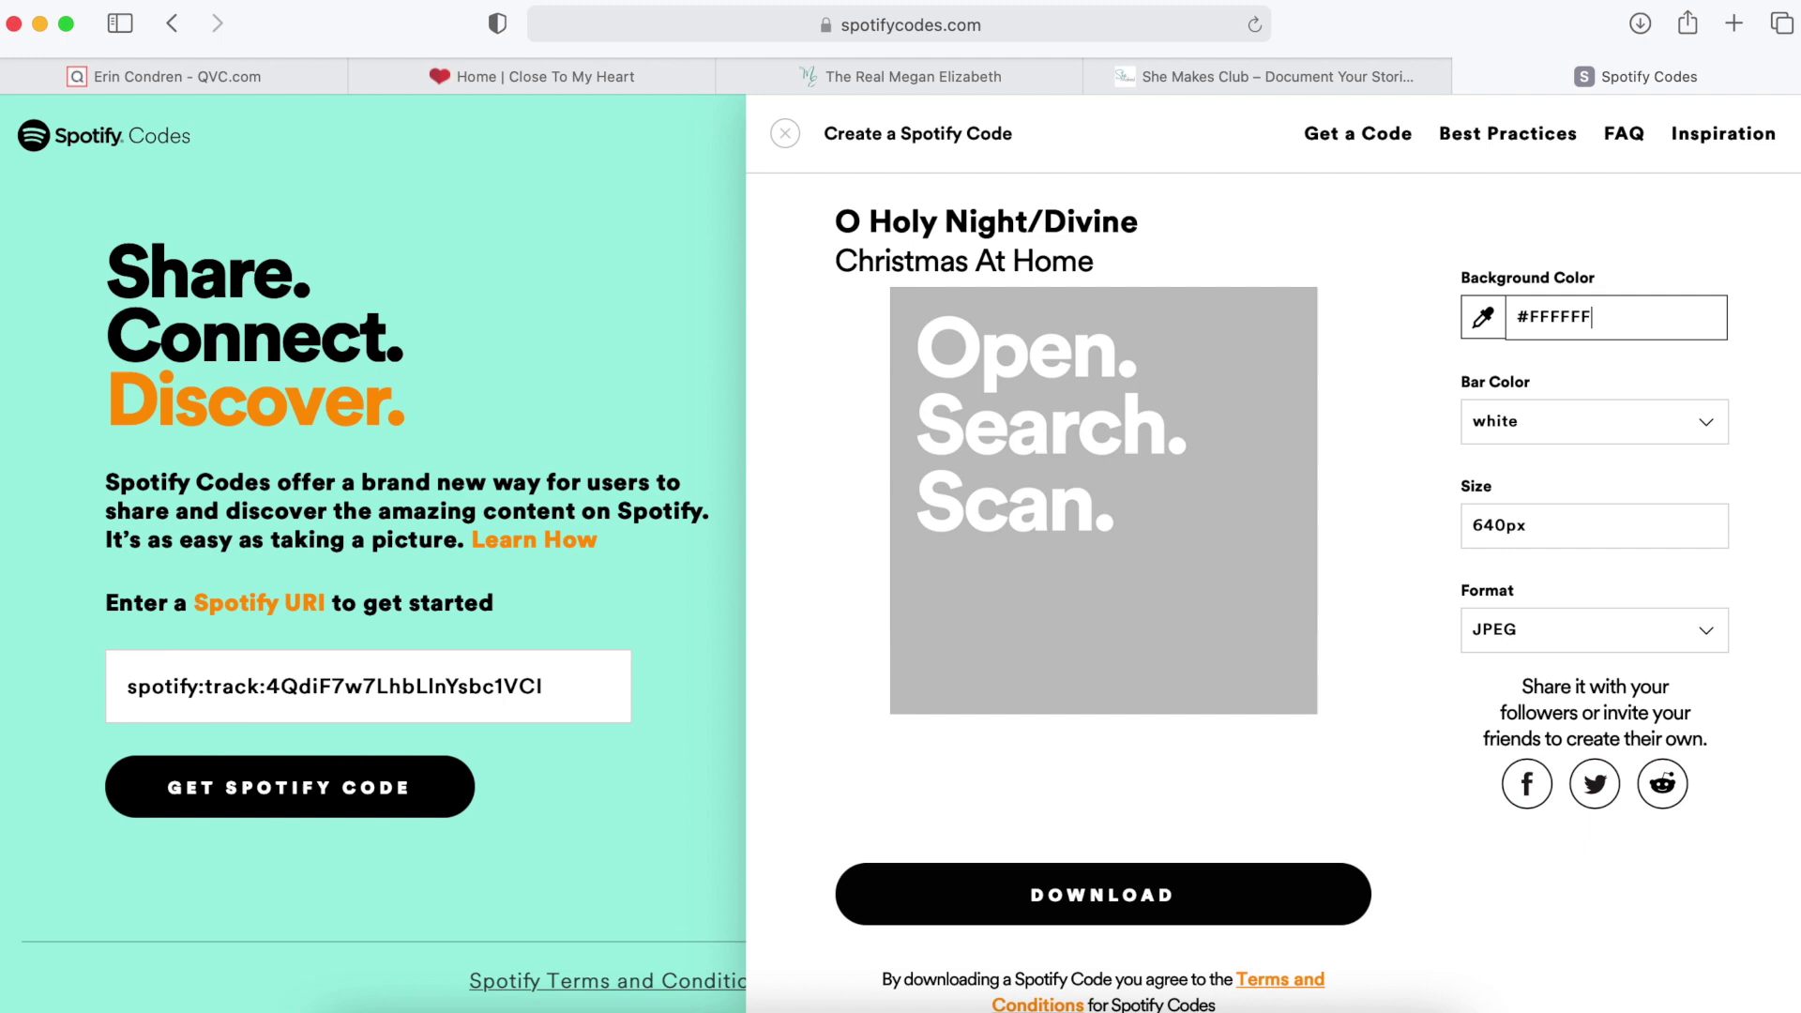
left_click(1550, 426)
left_click(1519, 515)
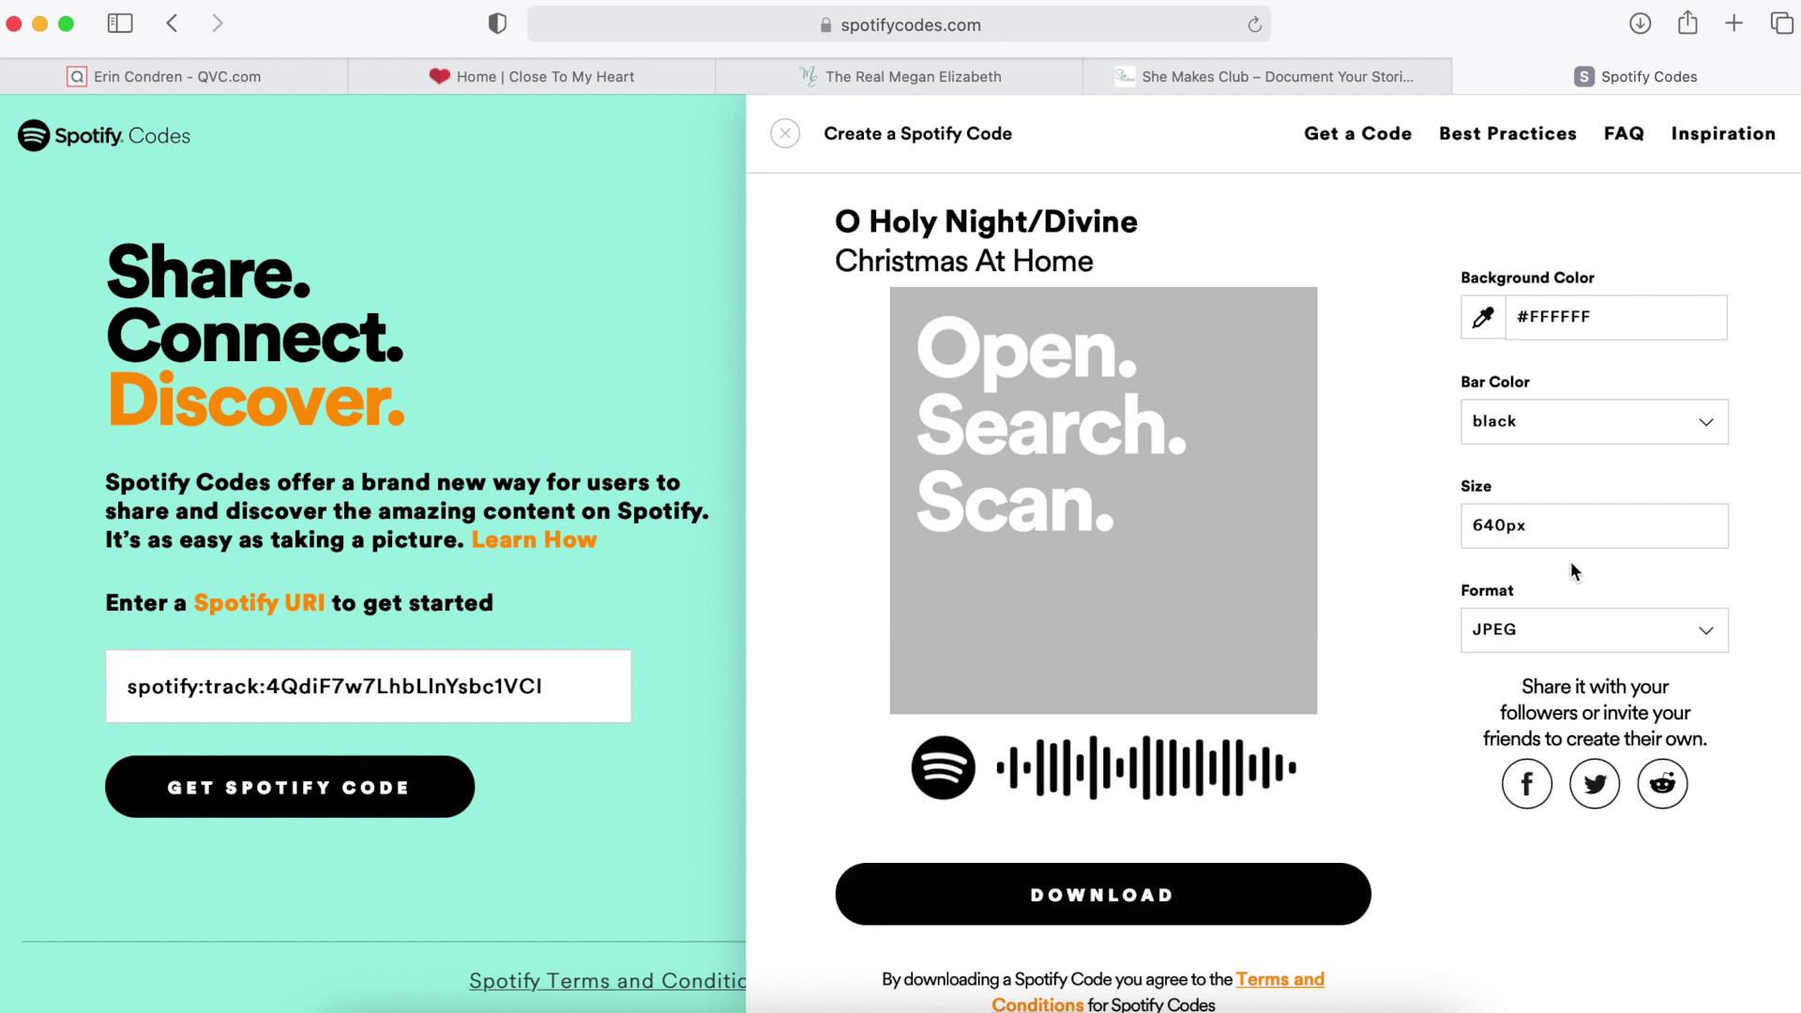
Download the code image, renaming the file to 'O Holy Night Donny'.
left_click(1237, 889)
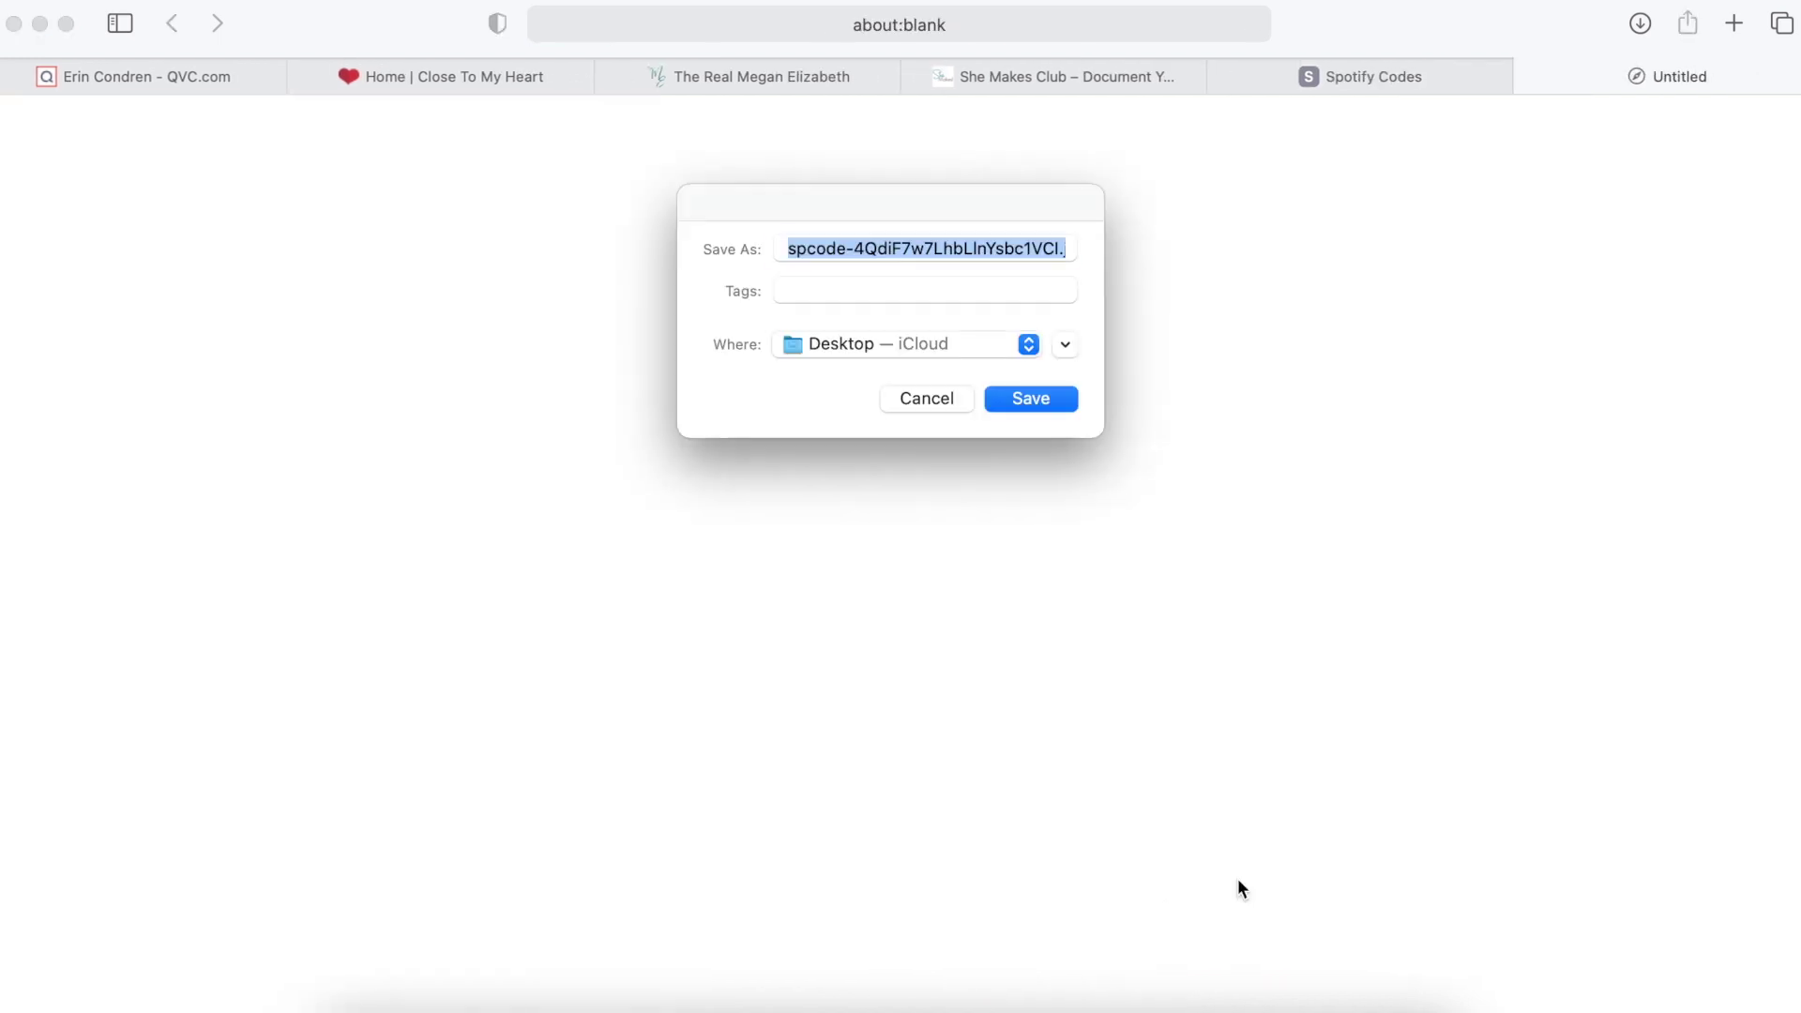
left_click(1041, 255)
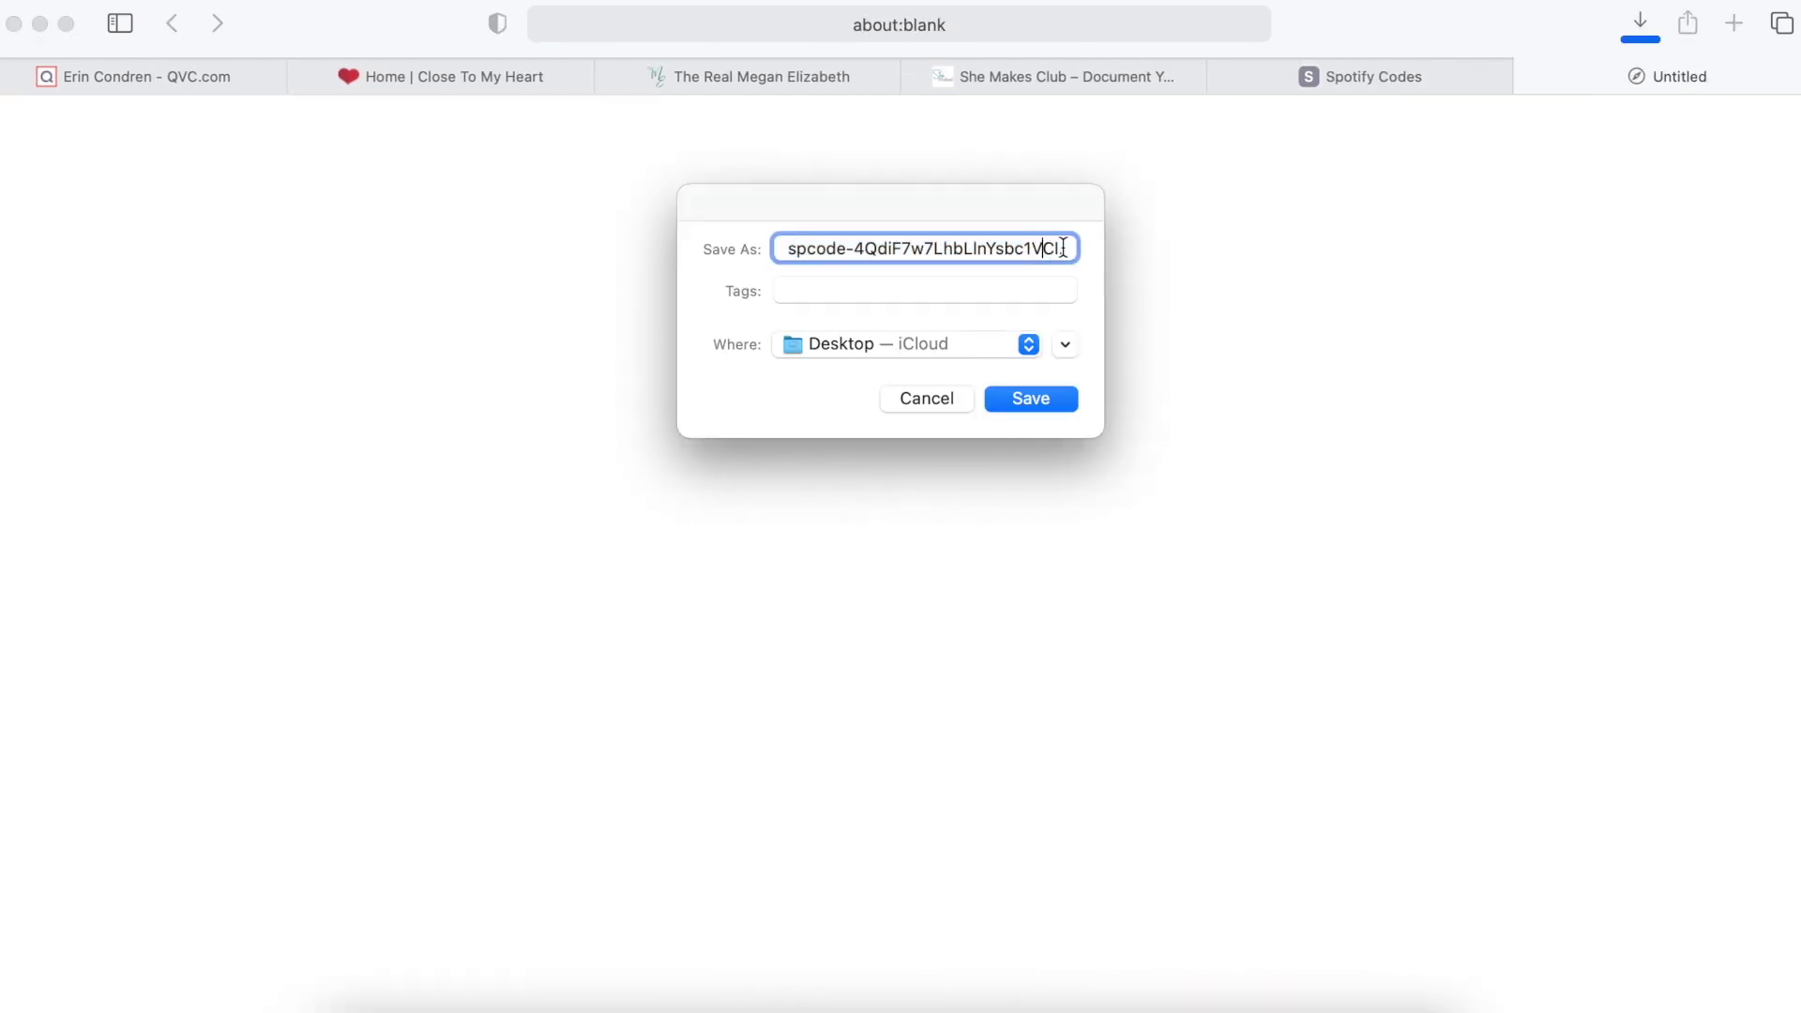
key("BackSpace")
key("BackSpace")
key("BackSpace")
key("BackSpace")
key("BackSpace")
key("BackSpace")
key("BackSpace")
key("BackSpace")
key("BackSpace")
key("BackSpace")
key("BackSpace")
key("BackSpace")
key("BackSpace")
key("BackSpace")
key("BackSpace")
key("BackSpace")
key("BackSpace")
key("BackSpace")
key("BackSpace")
key("BackSpace")
key("BackSpace")
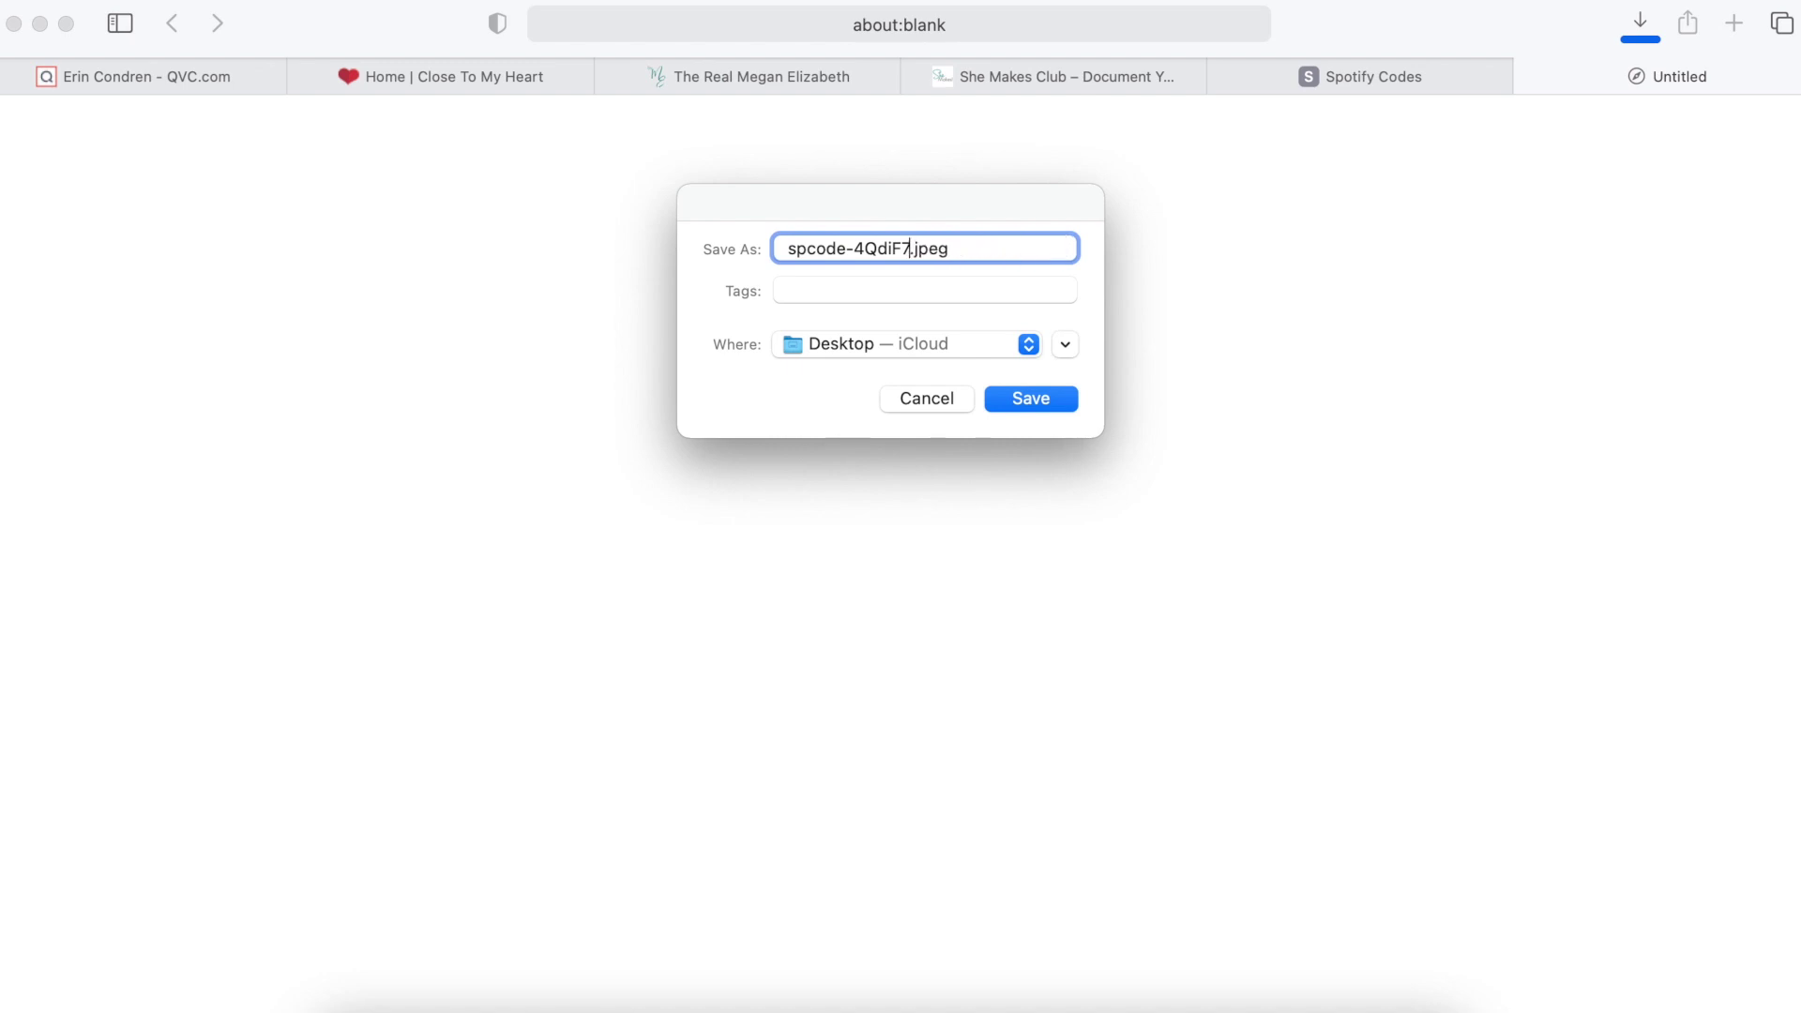
key("BackSpace")
key("BackSpace")
key("BackSpace")
key("BackSpace")
key("BackSpace")
key("BackSpace")
key("BackSpace")
key("BackSpace")
type("D")
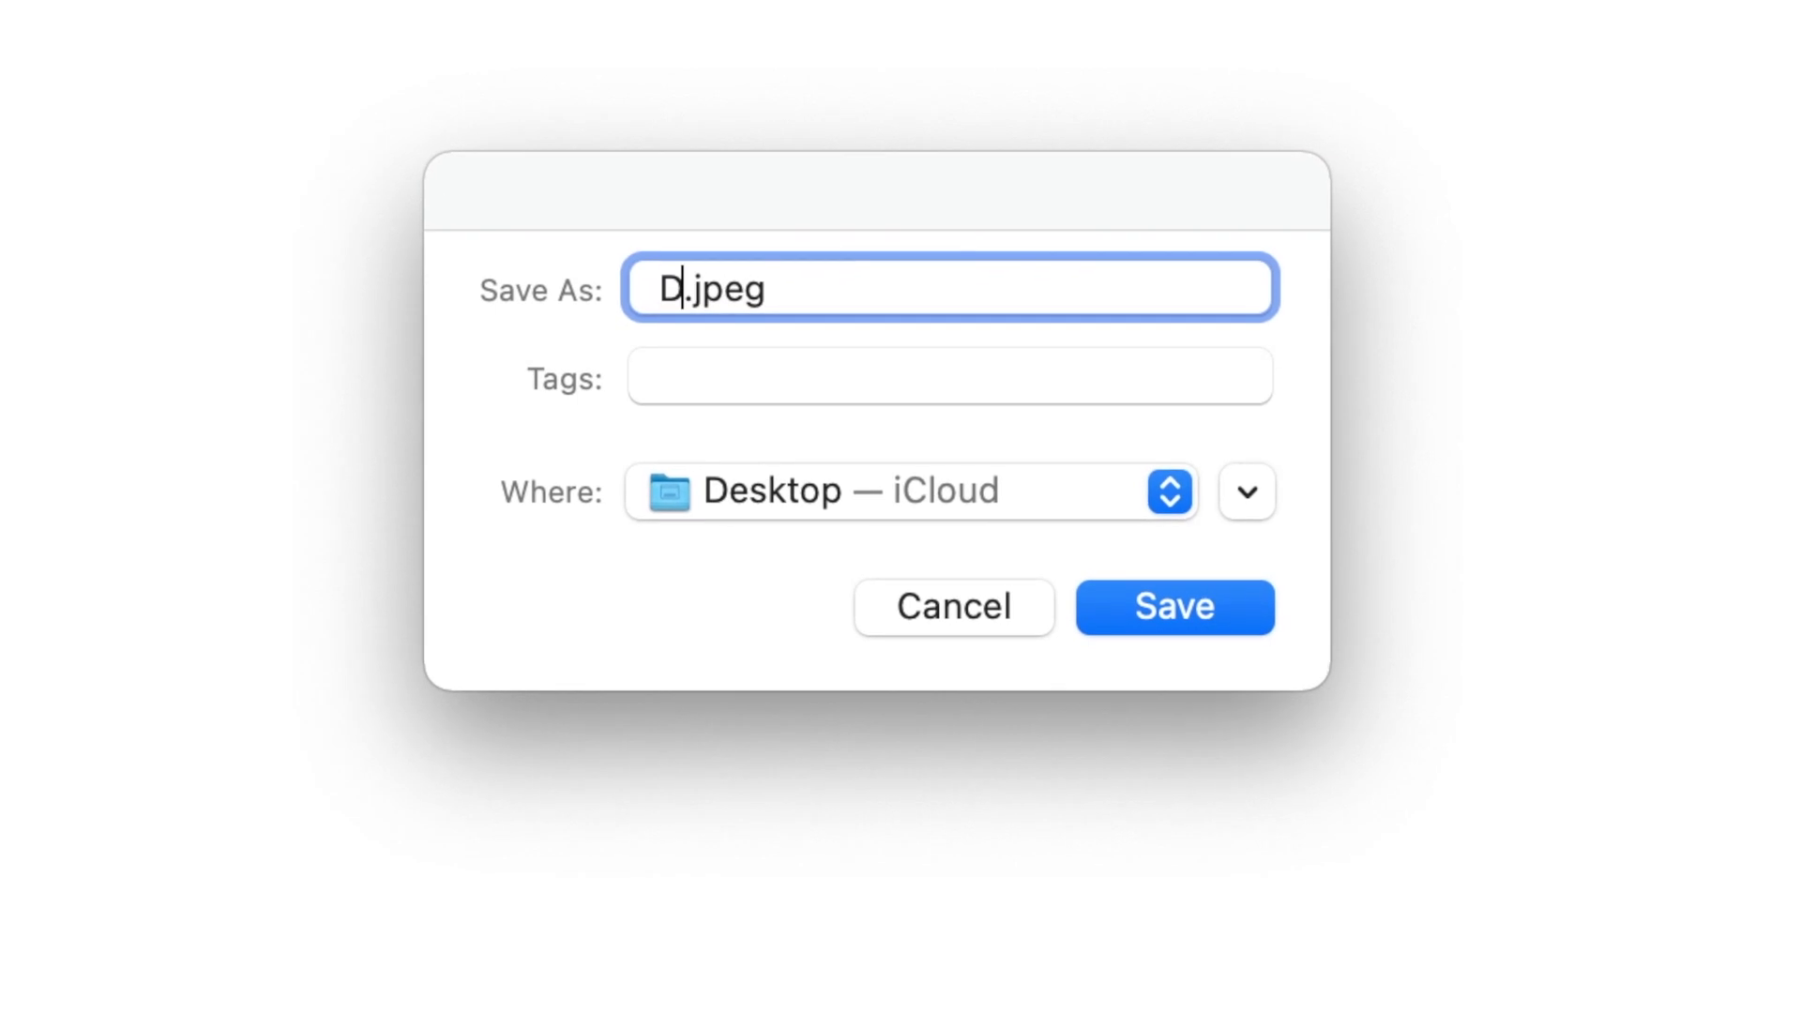
key("BackSpace")
type("O Holy Nig")
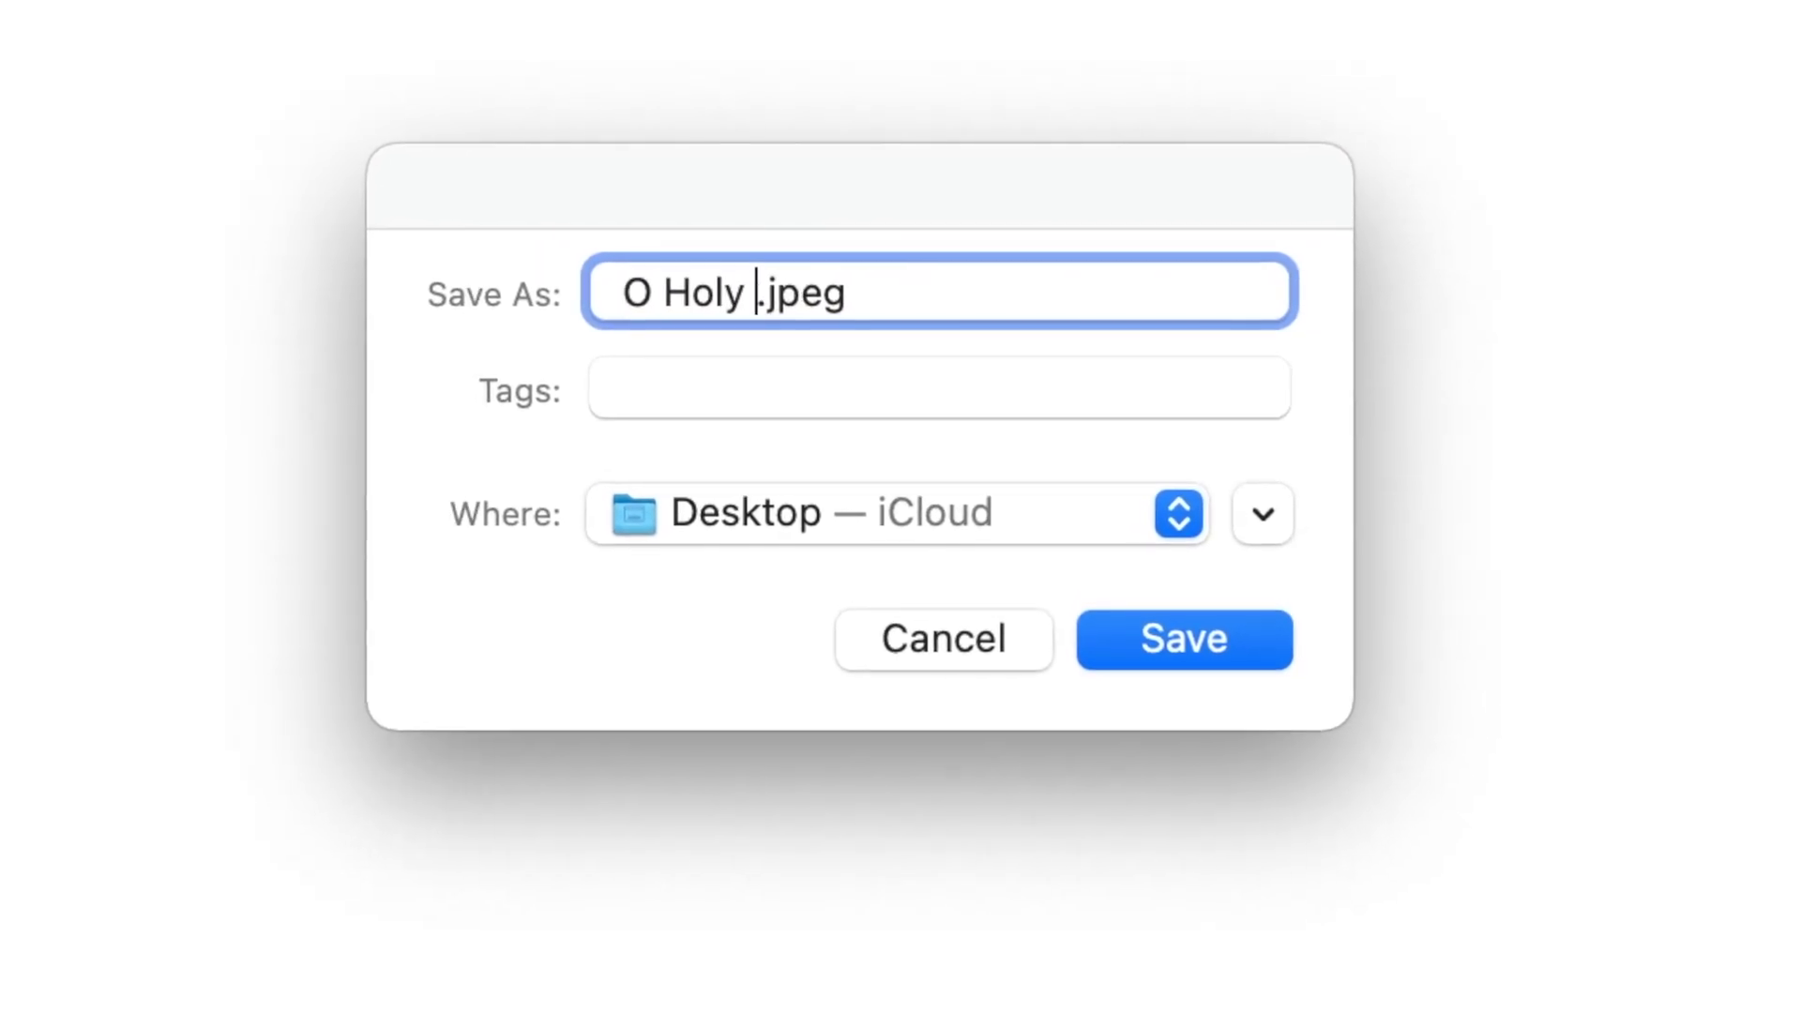
type("ht Donn")
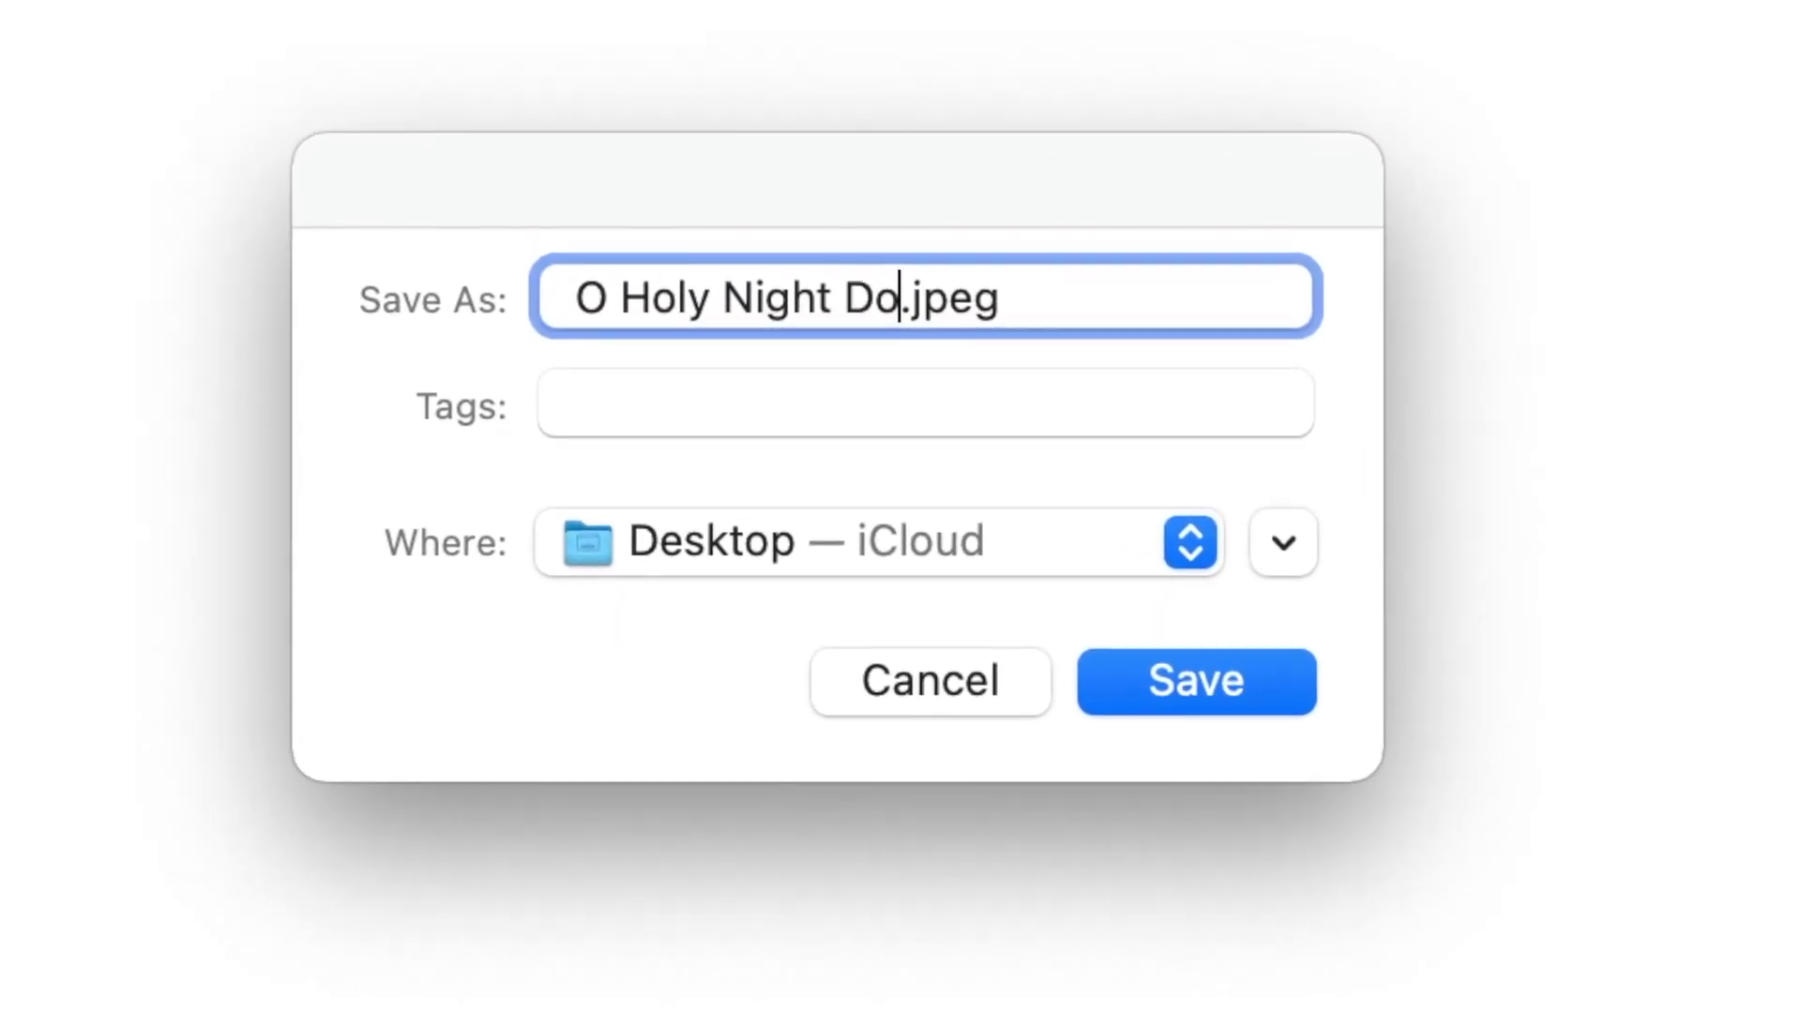
type("y")
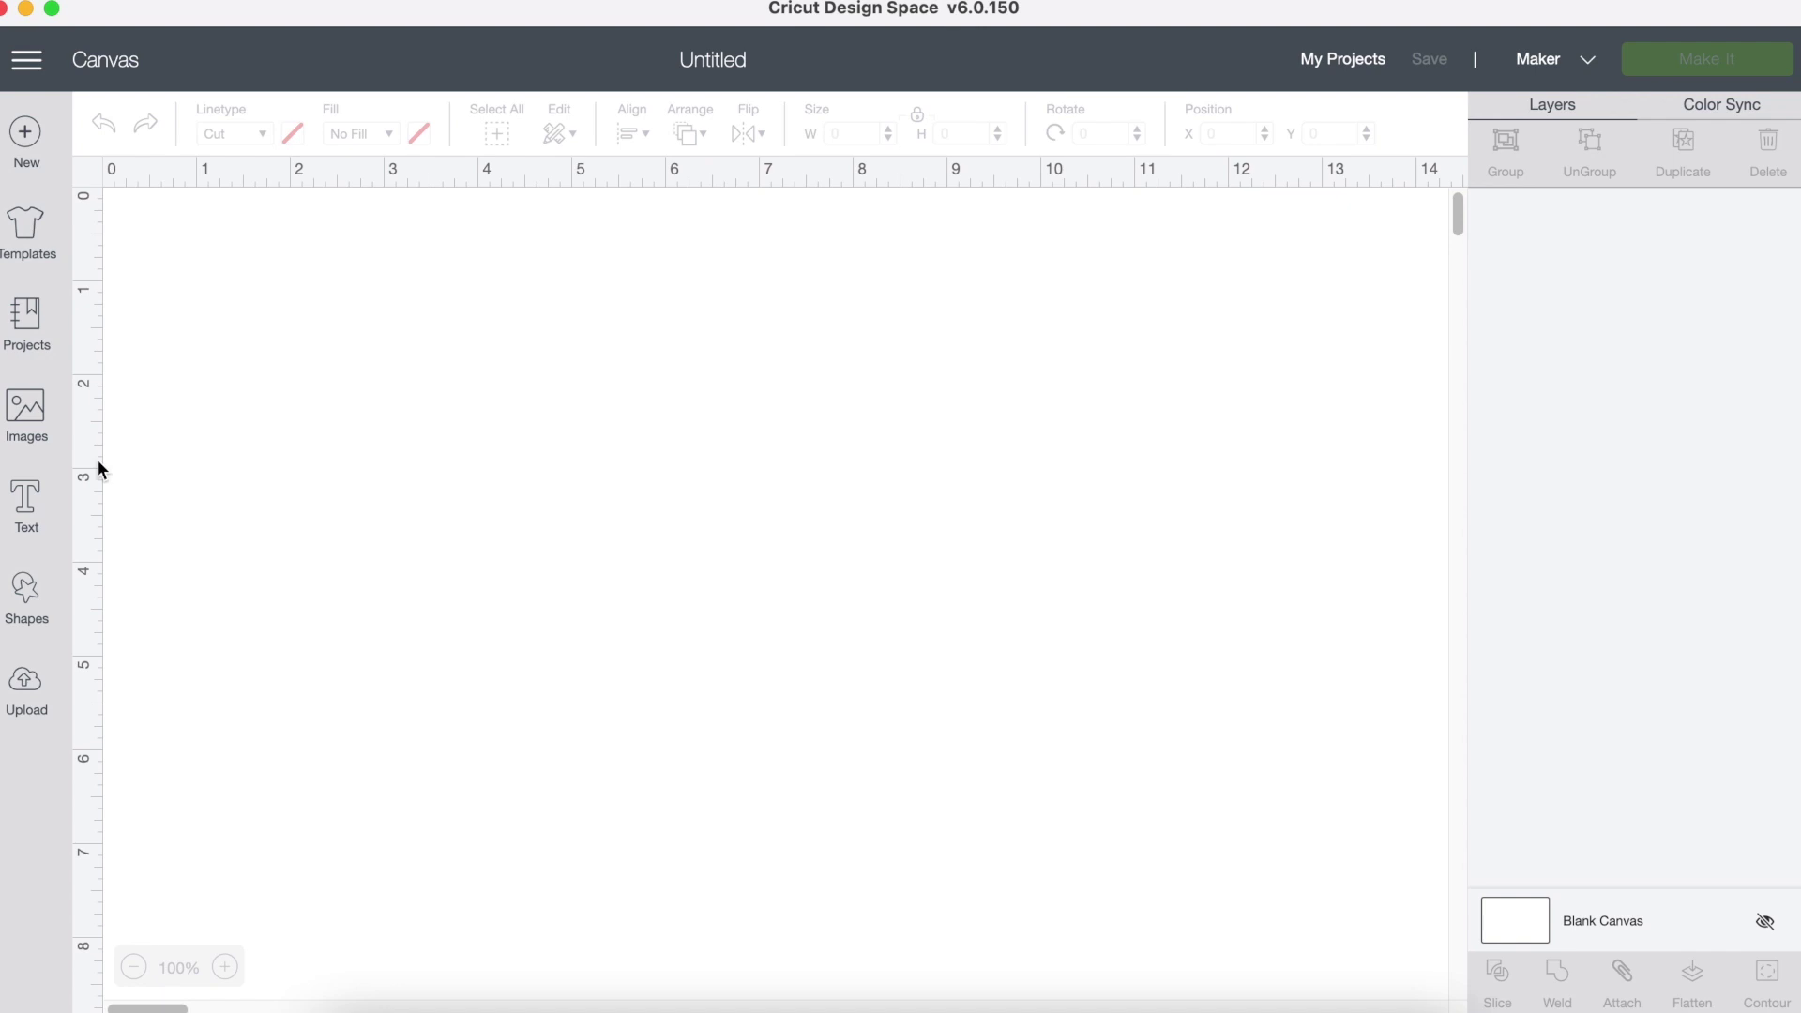
Upload O Holy Night Donny.jpeg to Design Space as a moderately complex image.
left_click(29, 689)
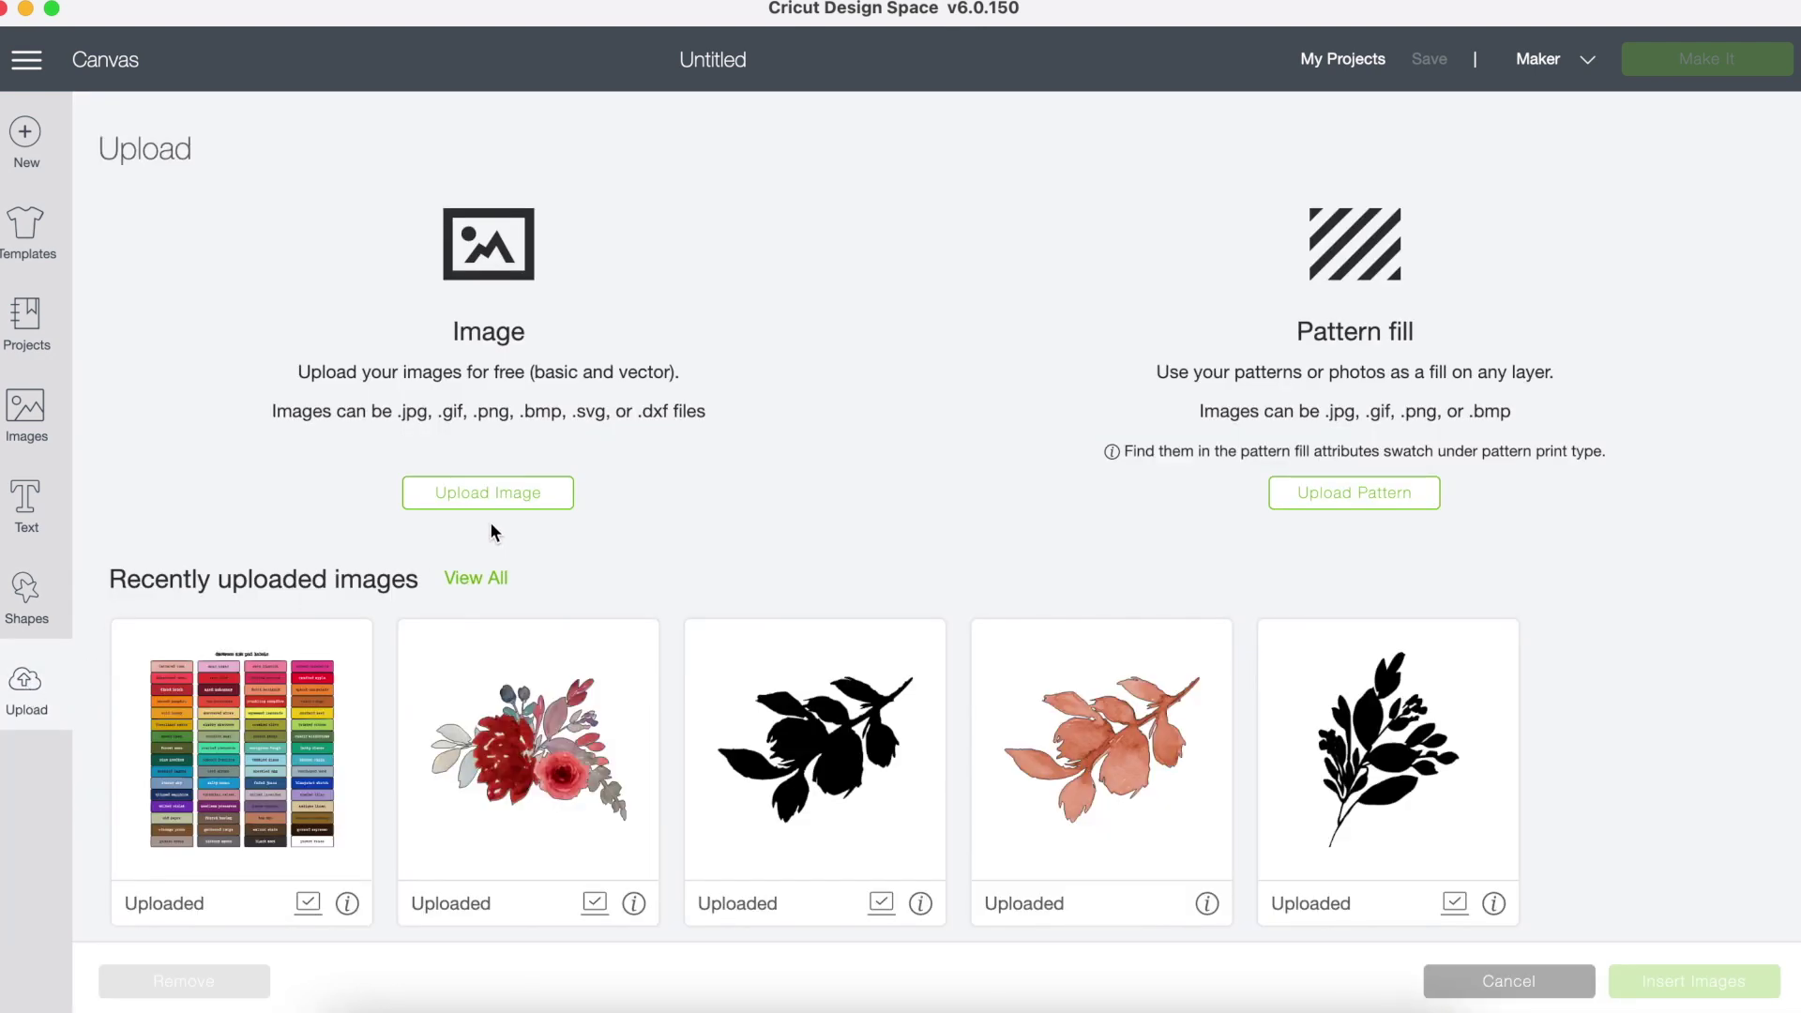
left_click(508, 505)
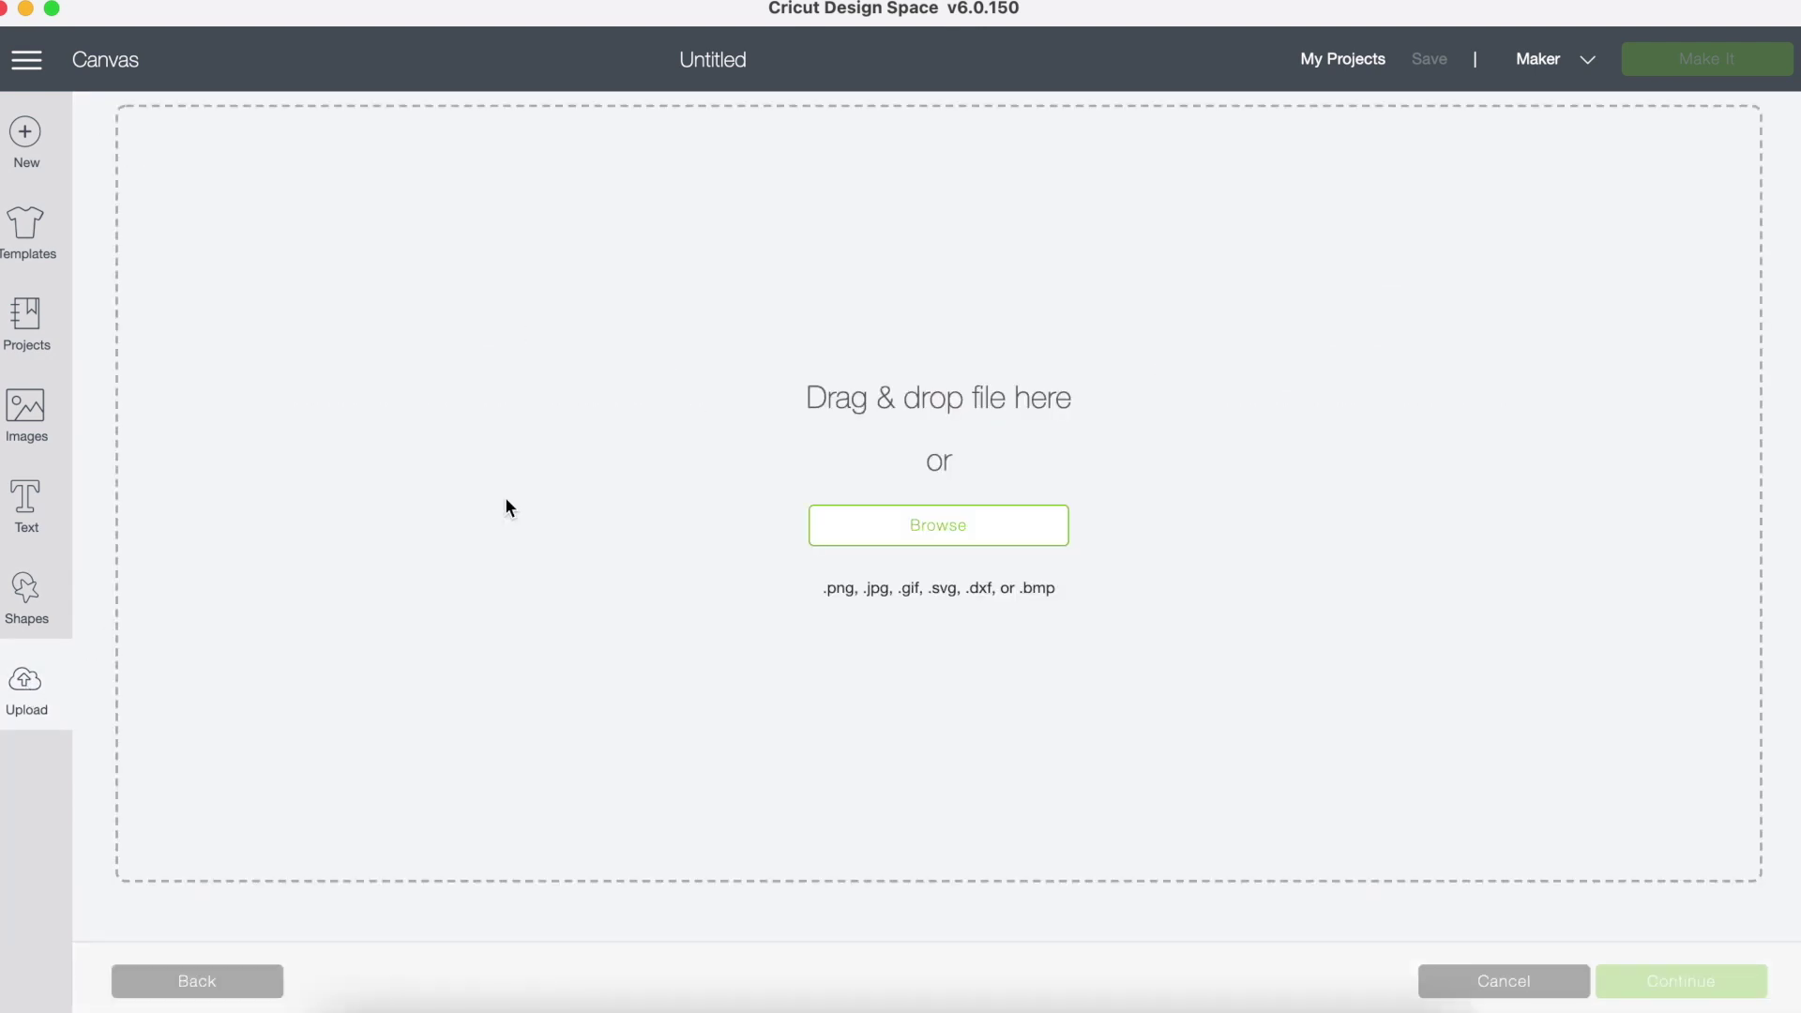
left_click(903, 541)
left_click(644, 371)
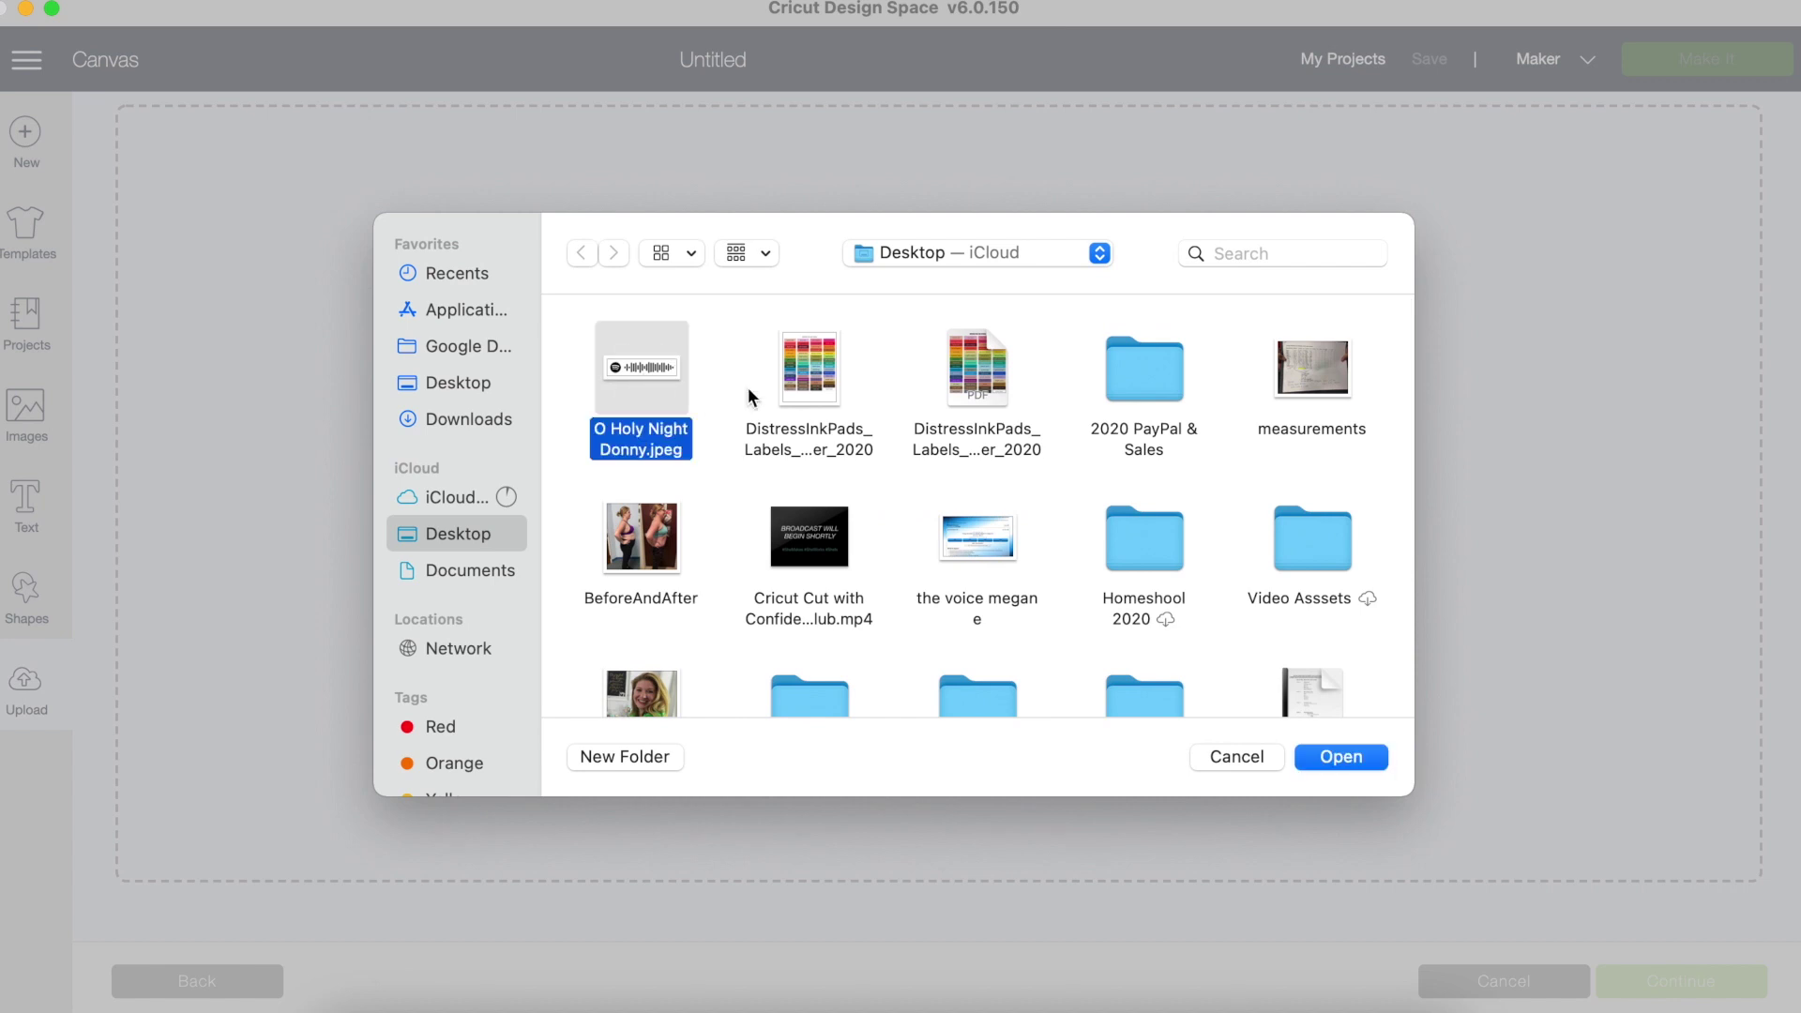
left_click(1384, 761)
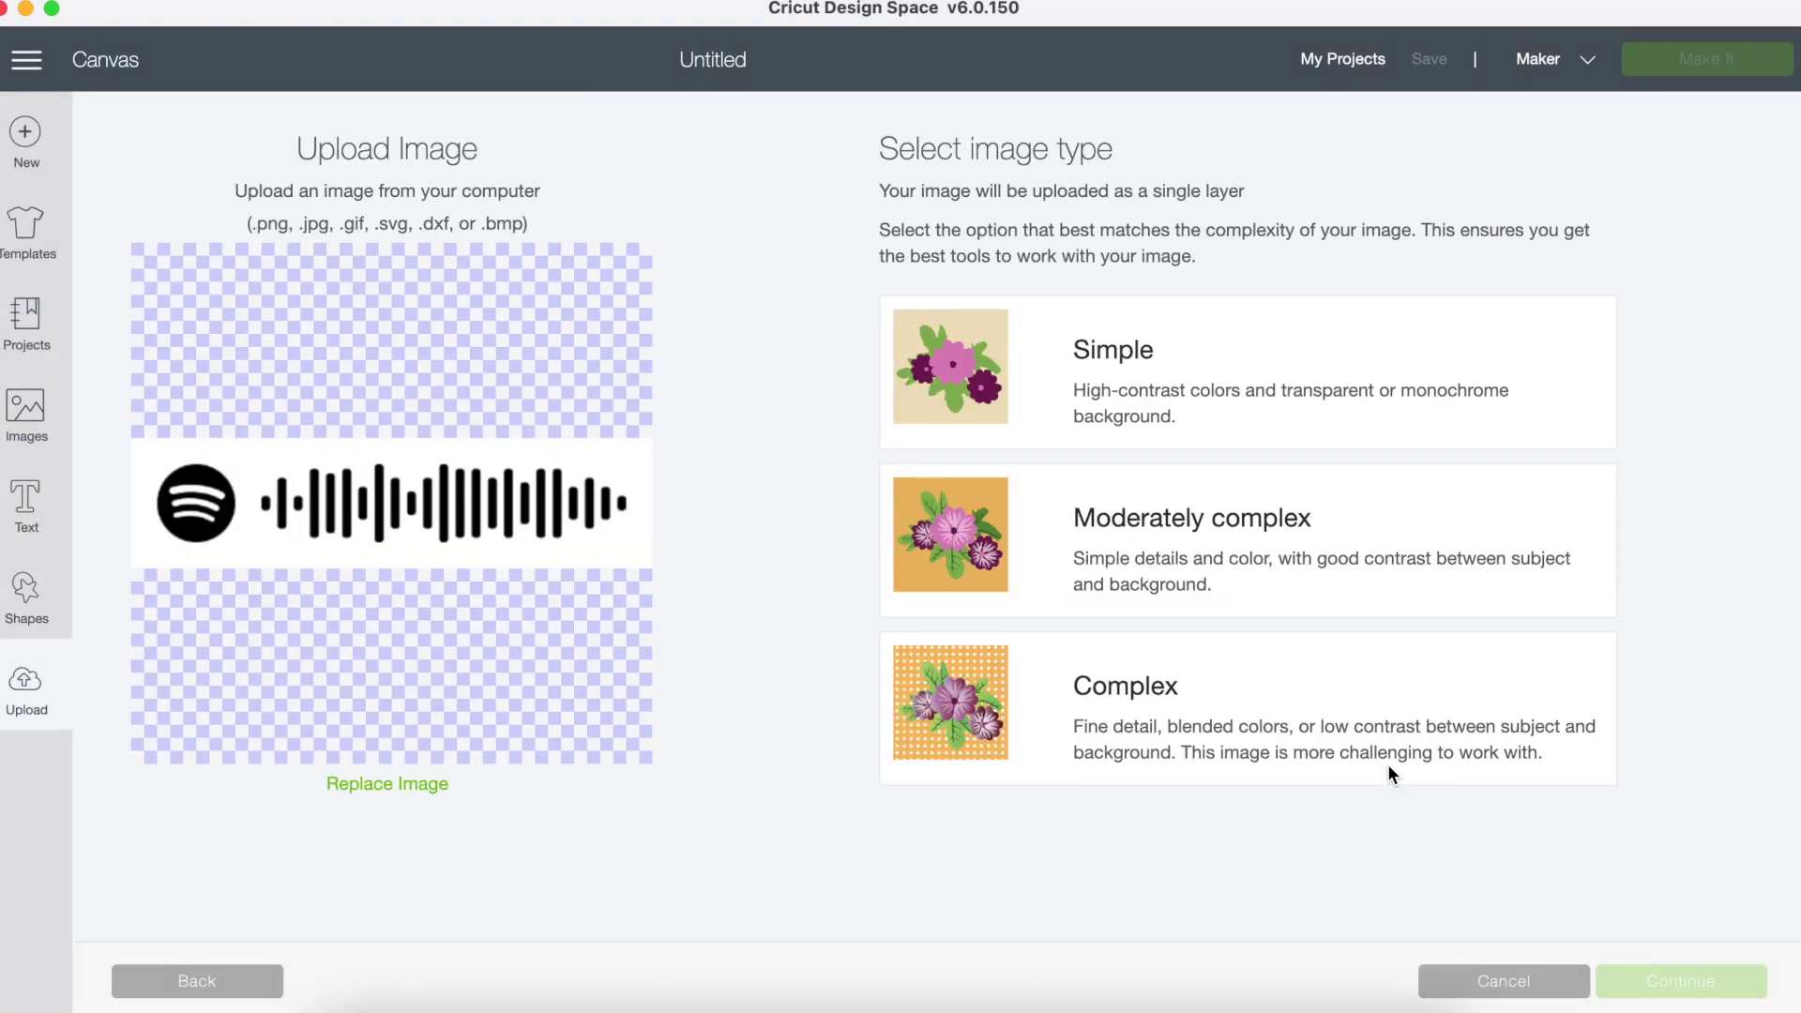
left_click(1128, 527)
left_click(1665, 989)
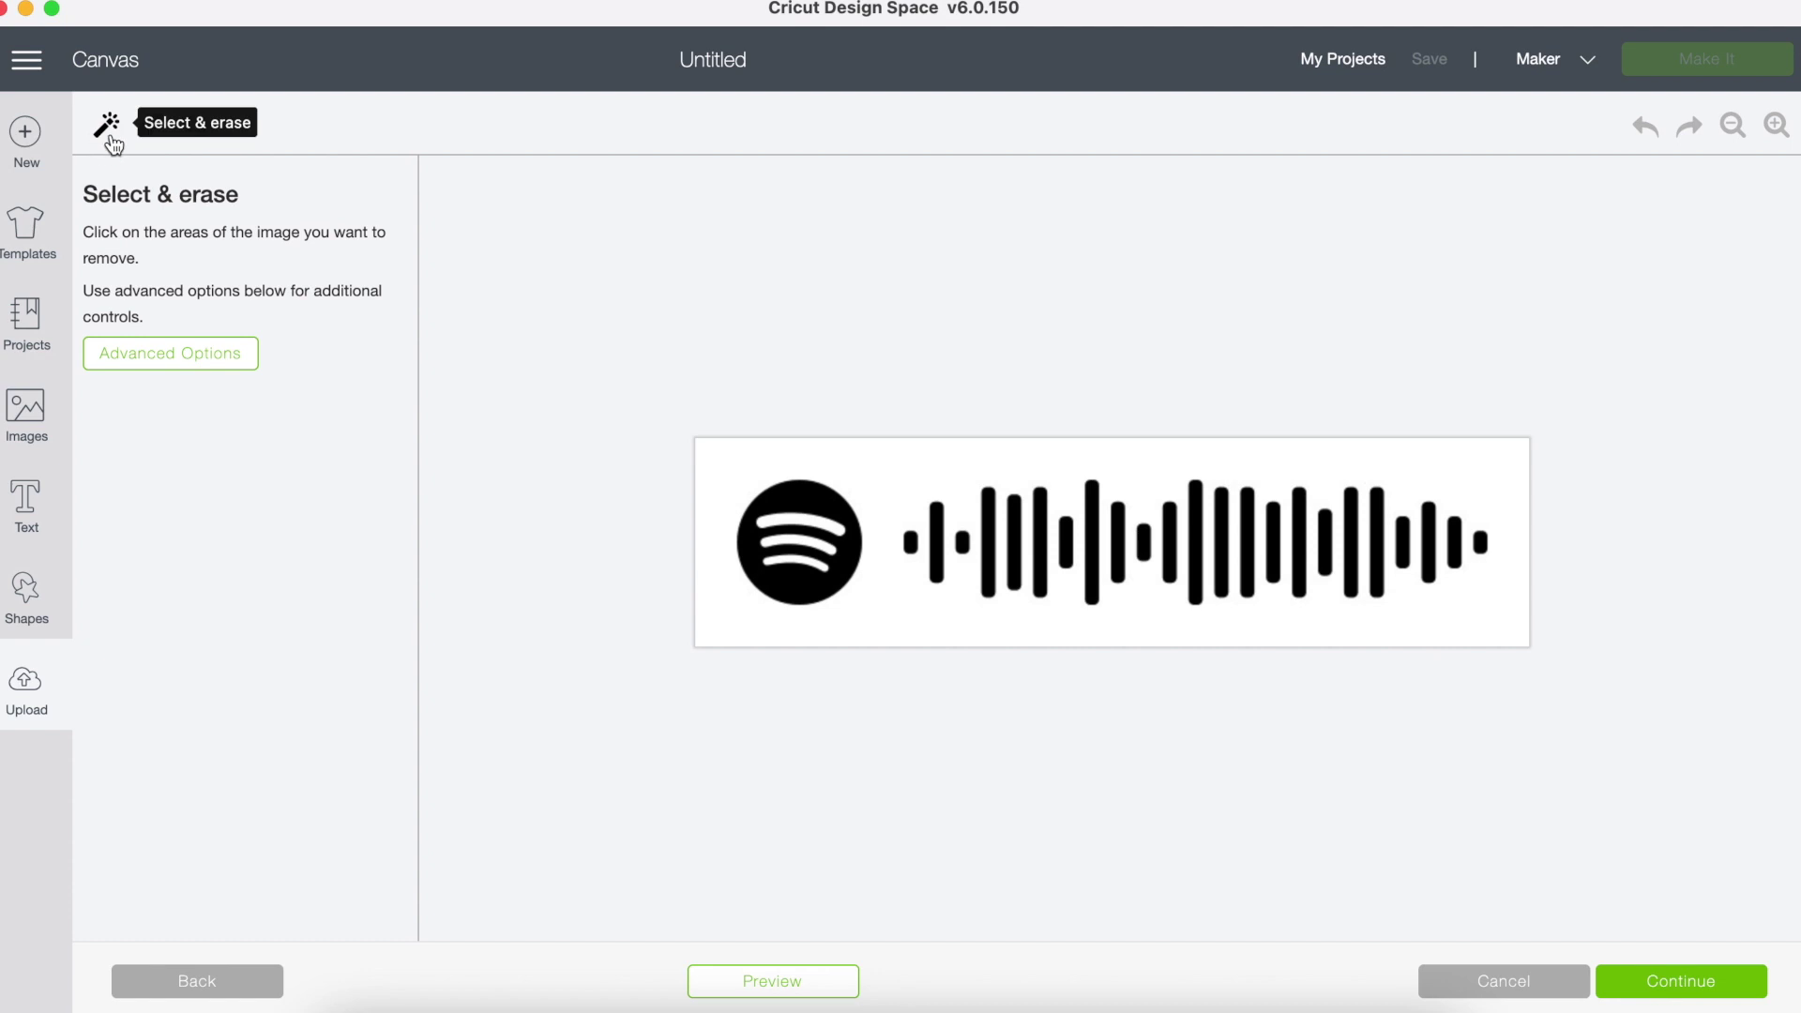
Erase the white background and the logo's arcs to transparency.
left_click(890, 483)
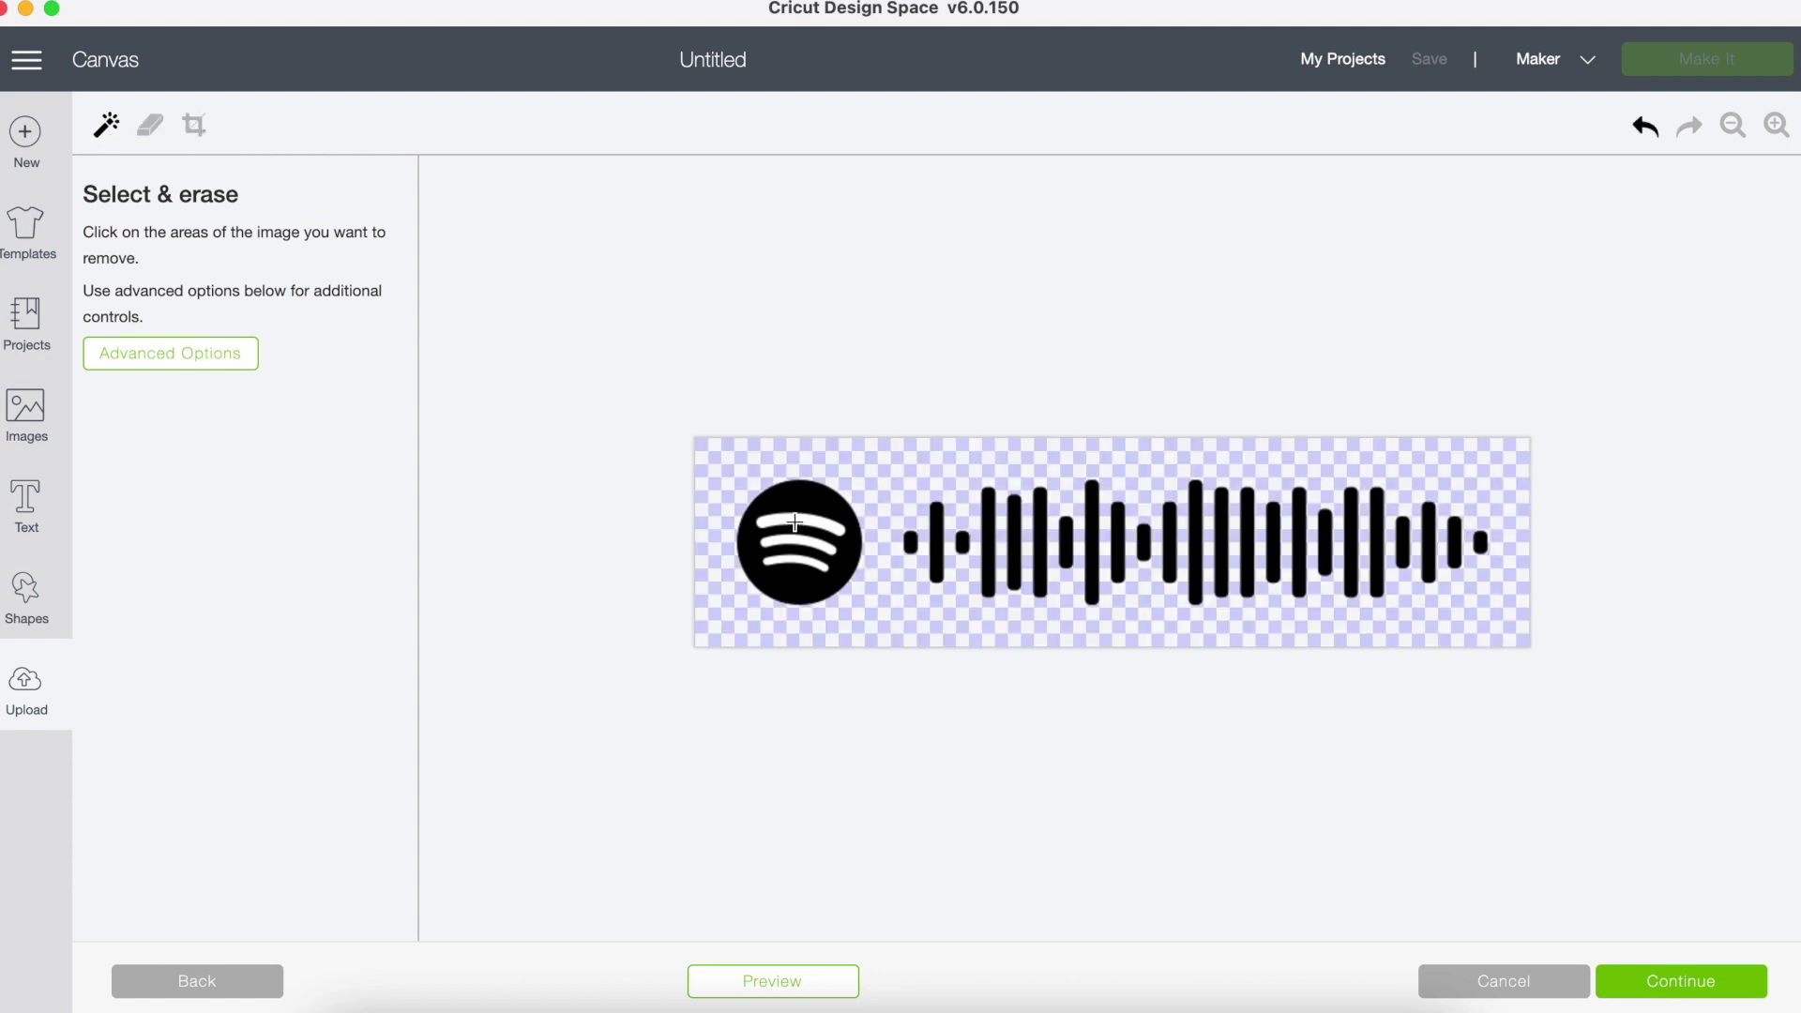
left_click(794, 522)
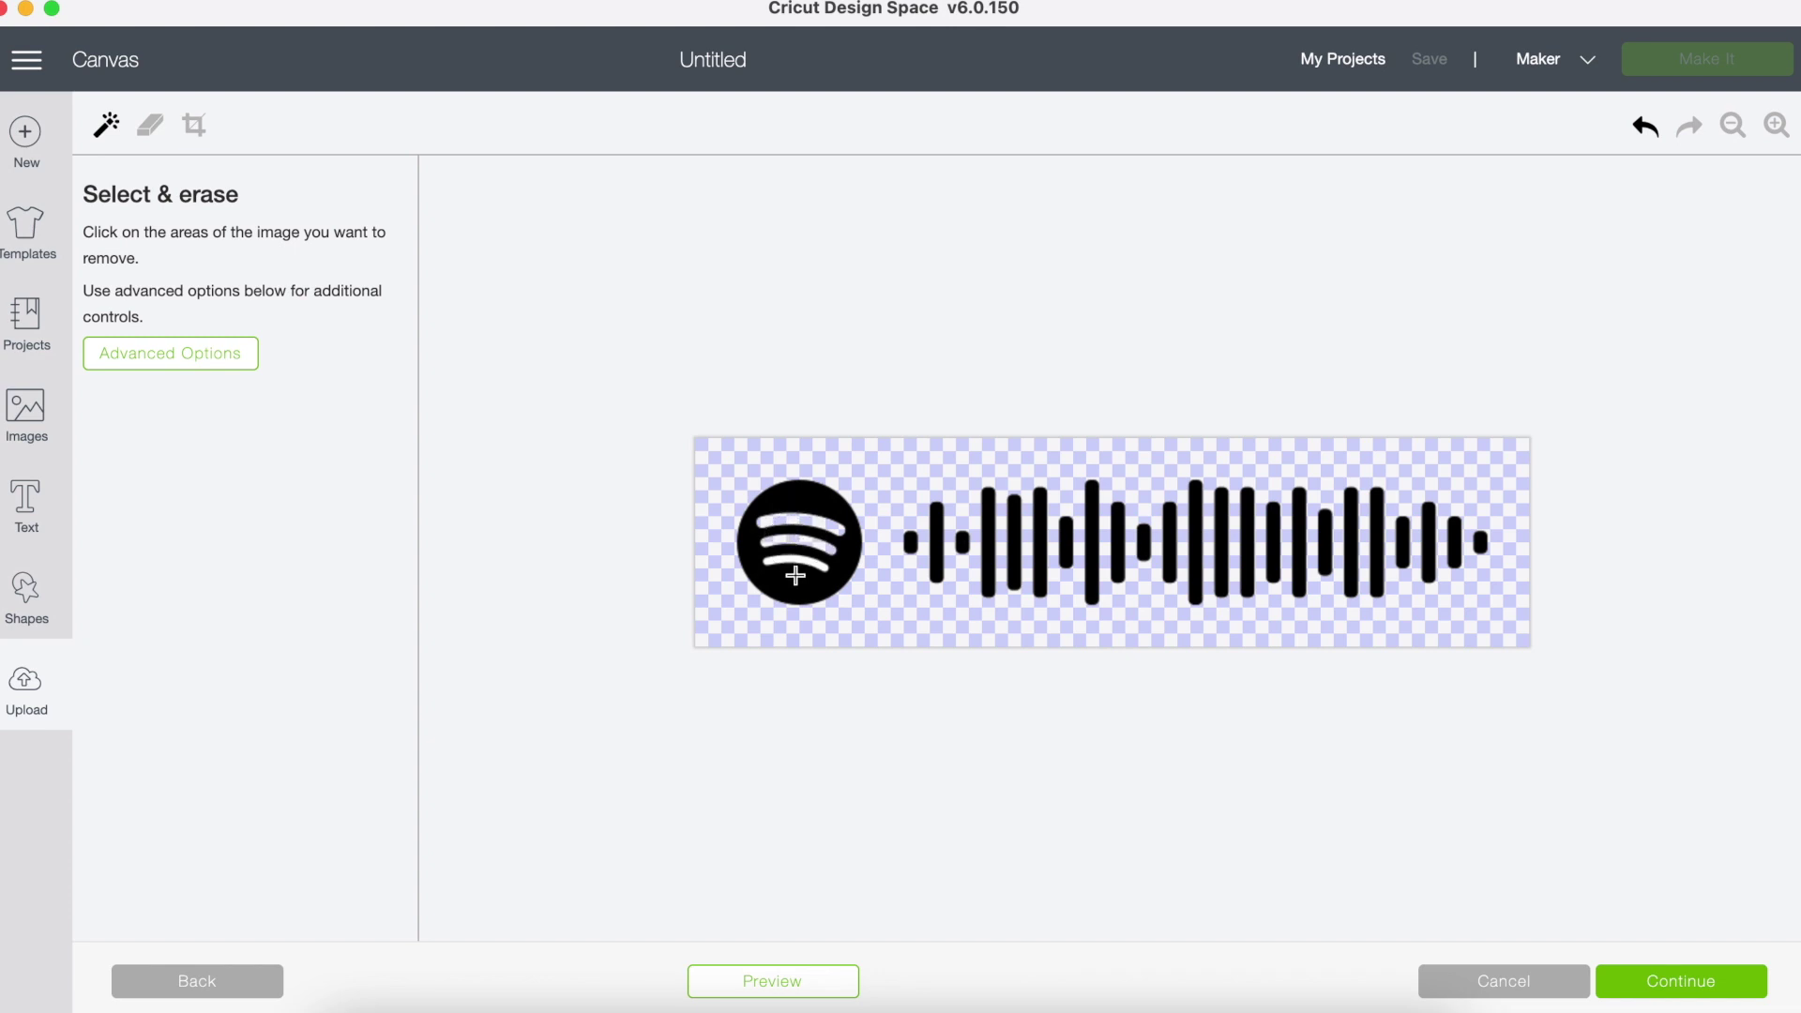
left_click(794, 564)
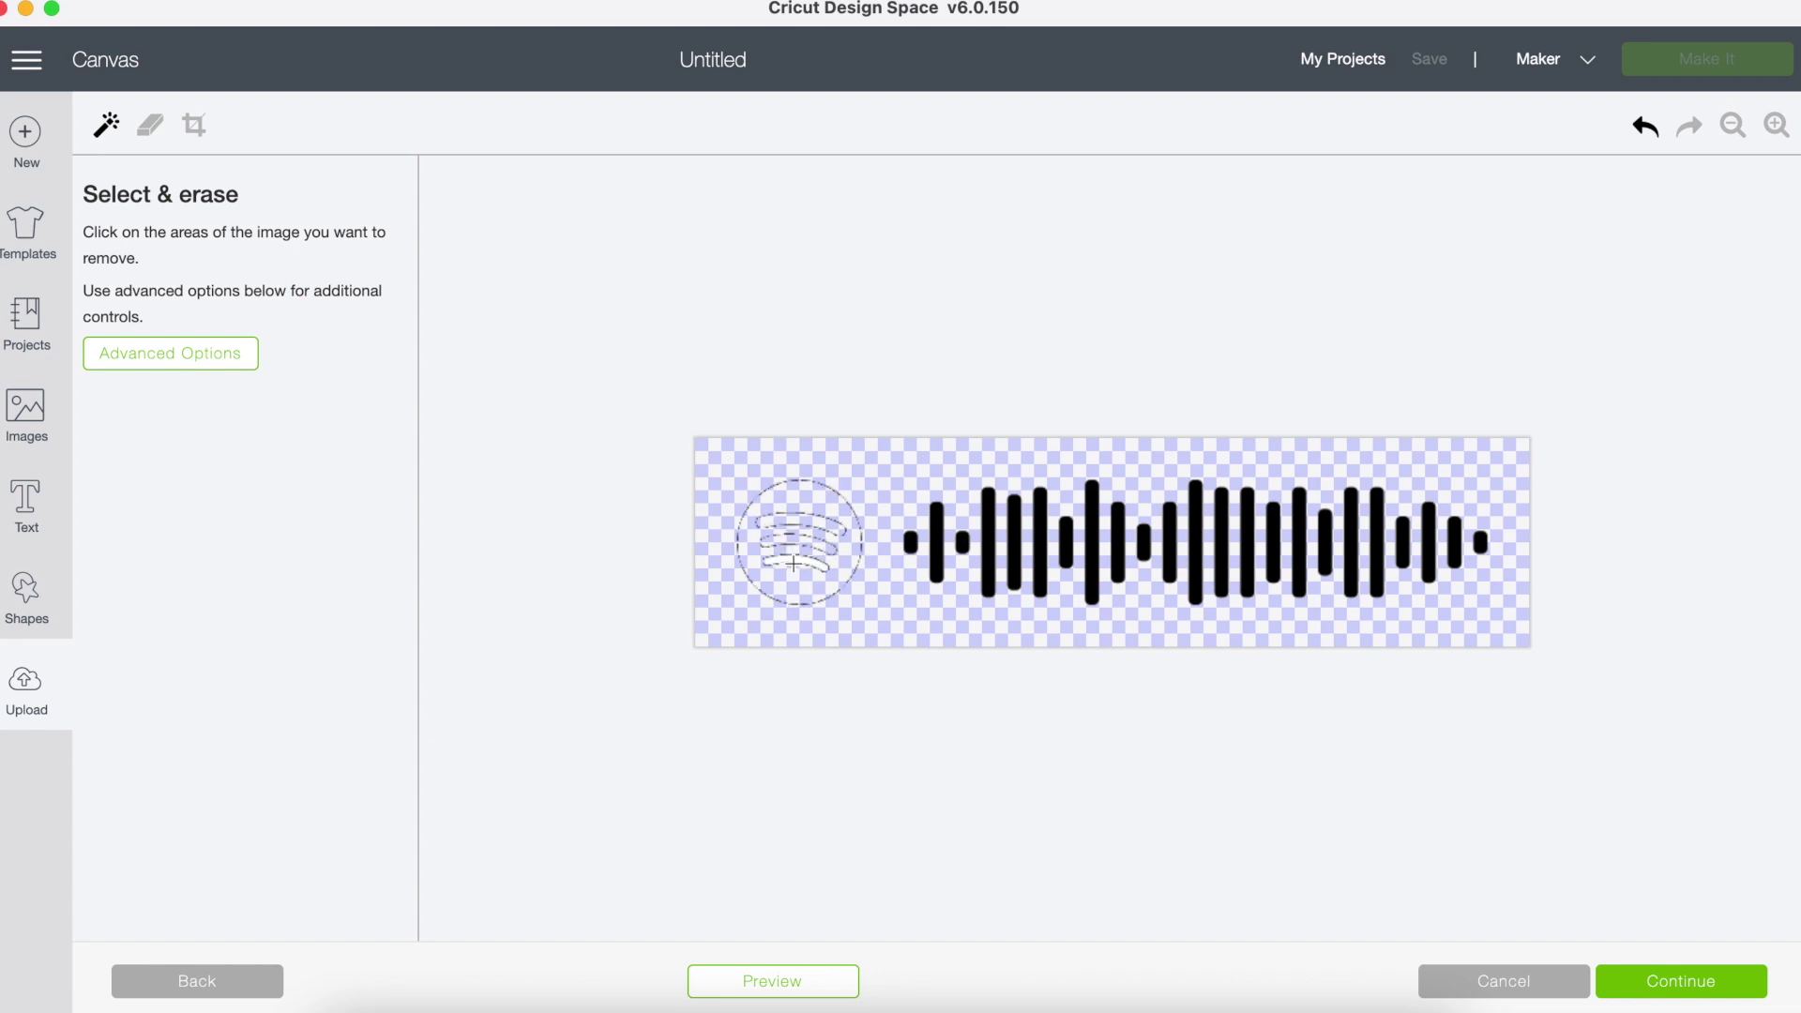
left_click(1643, 129)
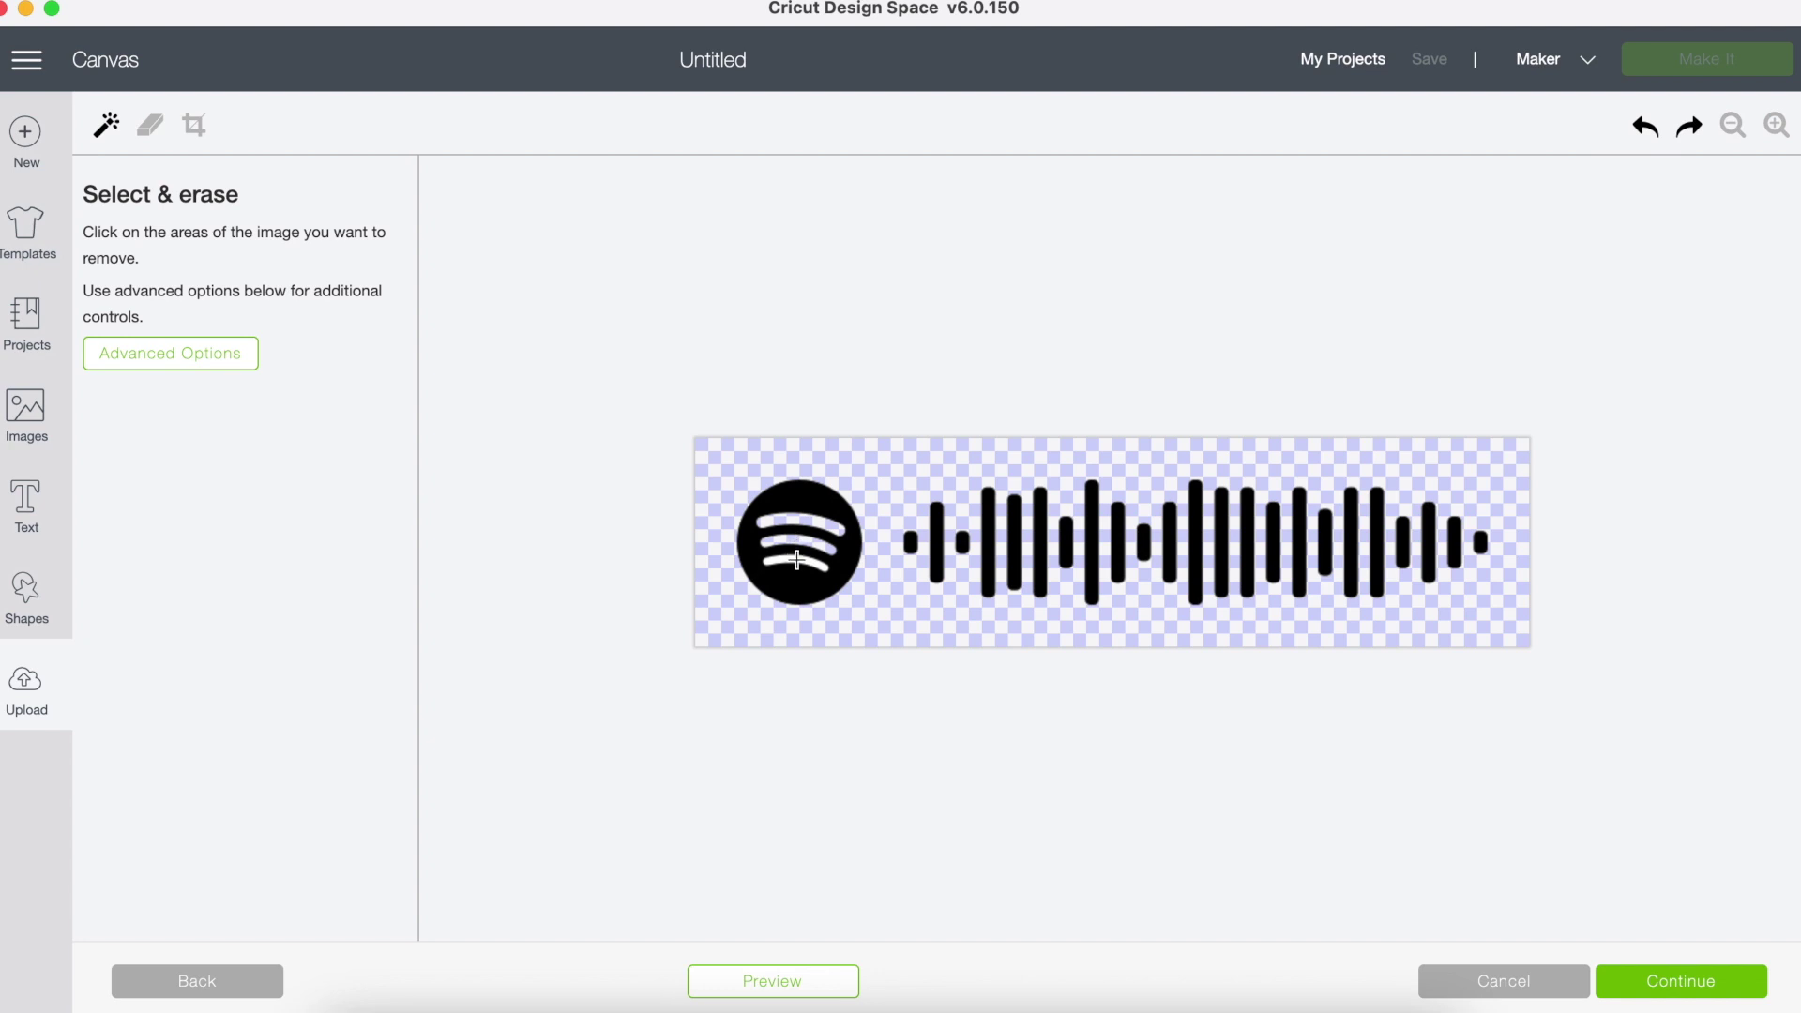
left_click(796, 559)
Save the code as a cut image named O Holy Night Donny and insert it onto the canvas.
left_click(1629, 988)
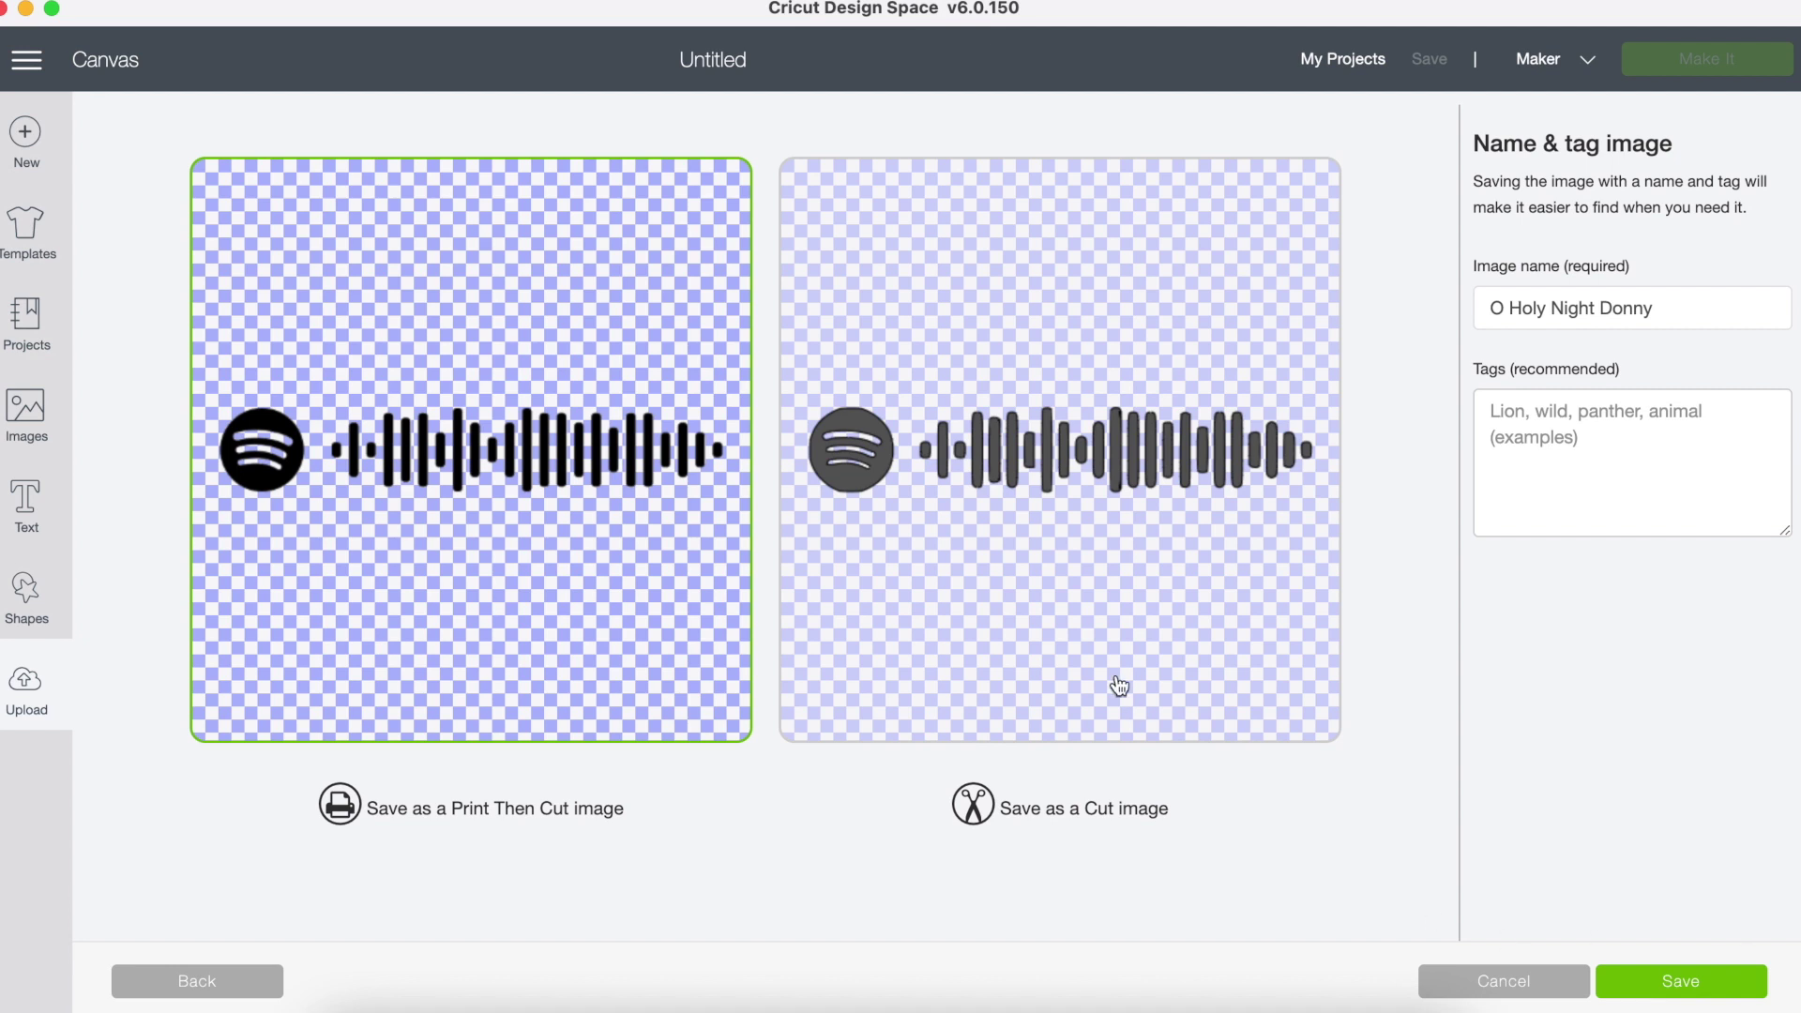
left_click(1086, 601)
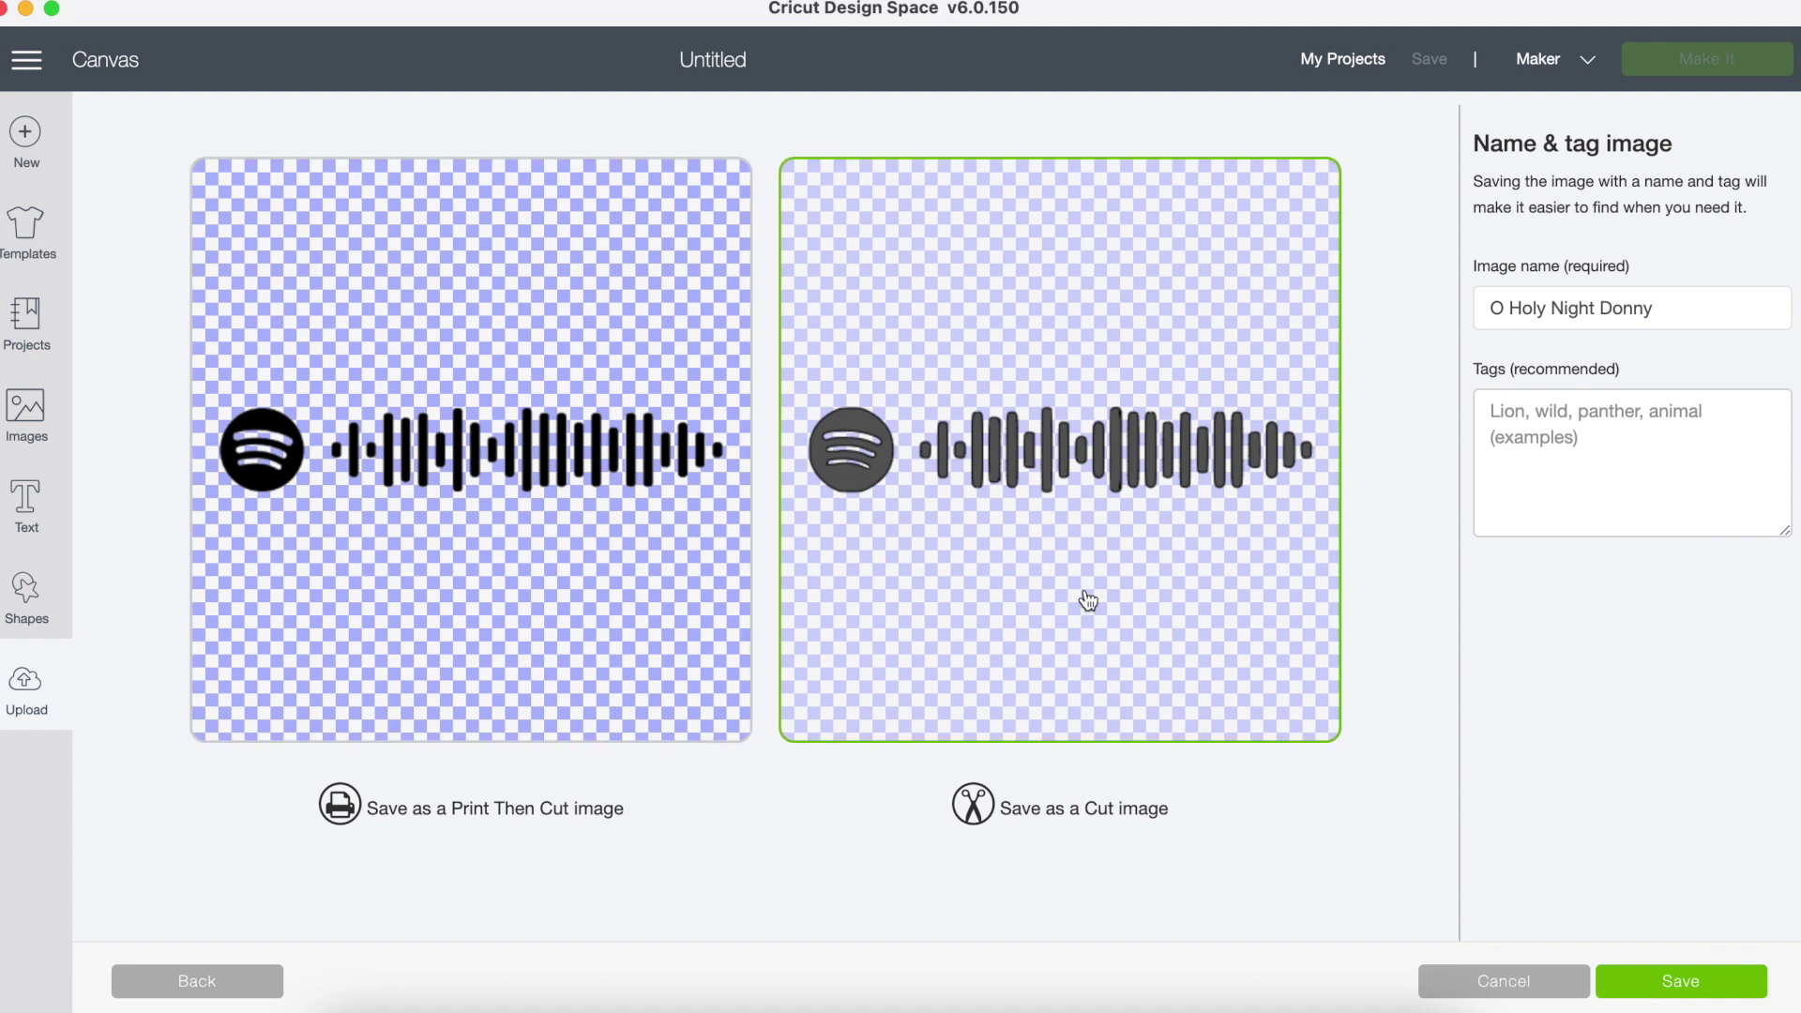
left_click(1700, 987)
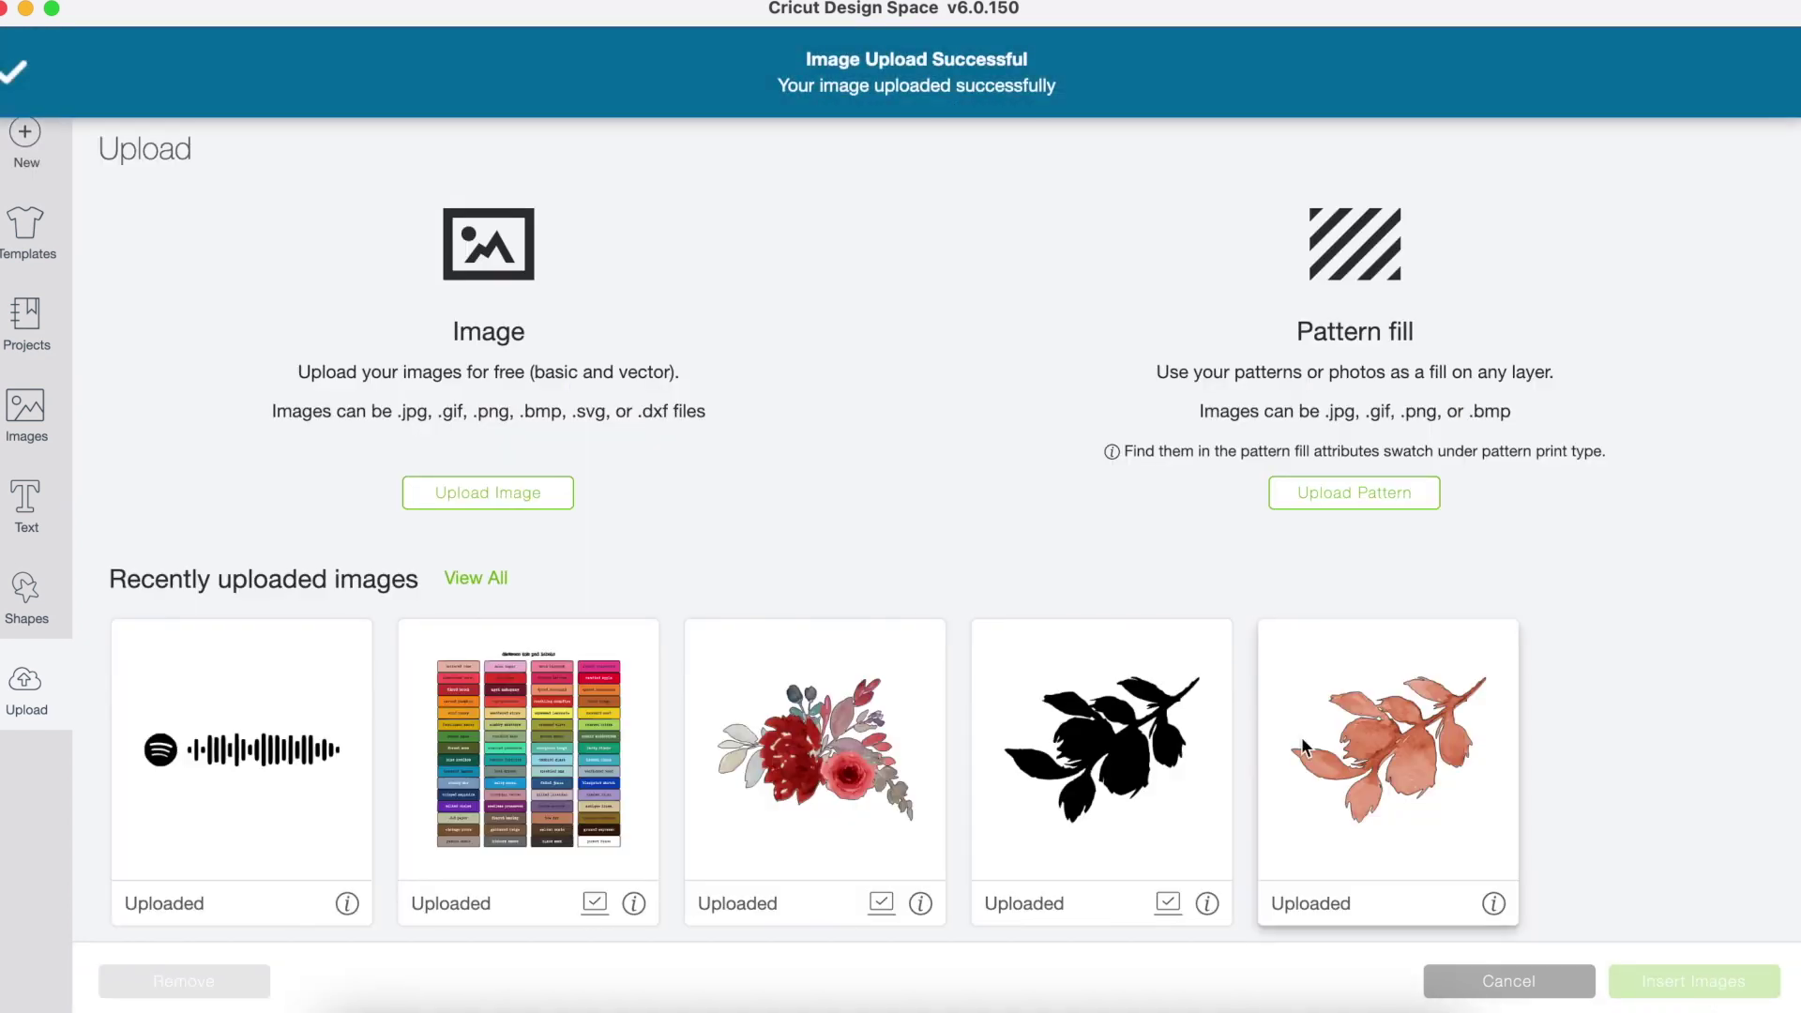
left_click(338, 703)
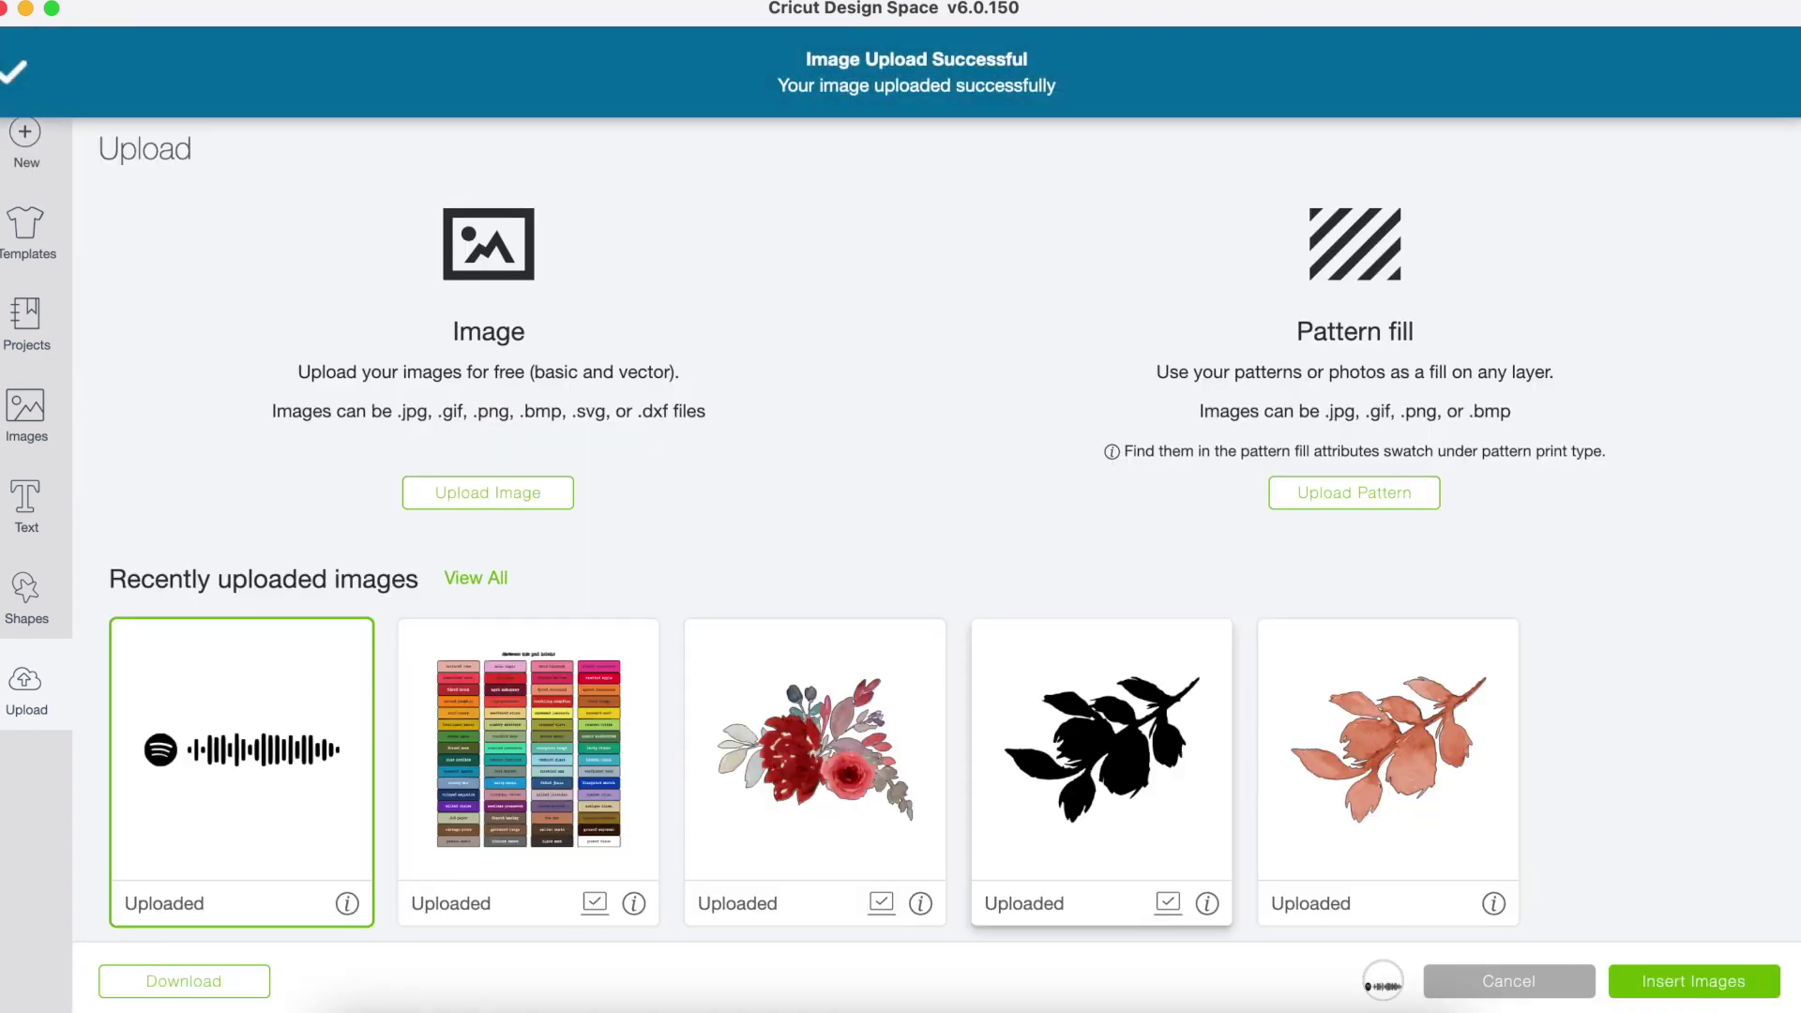
left_click(1679, 992)
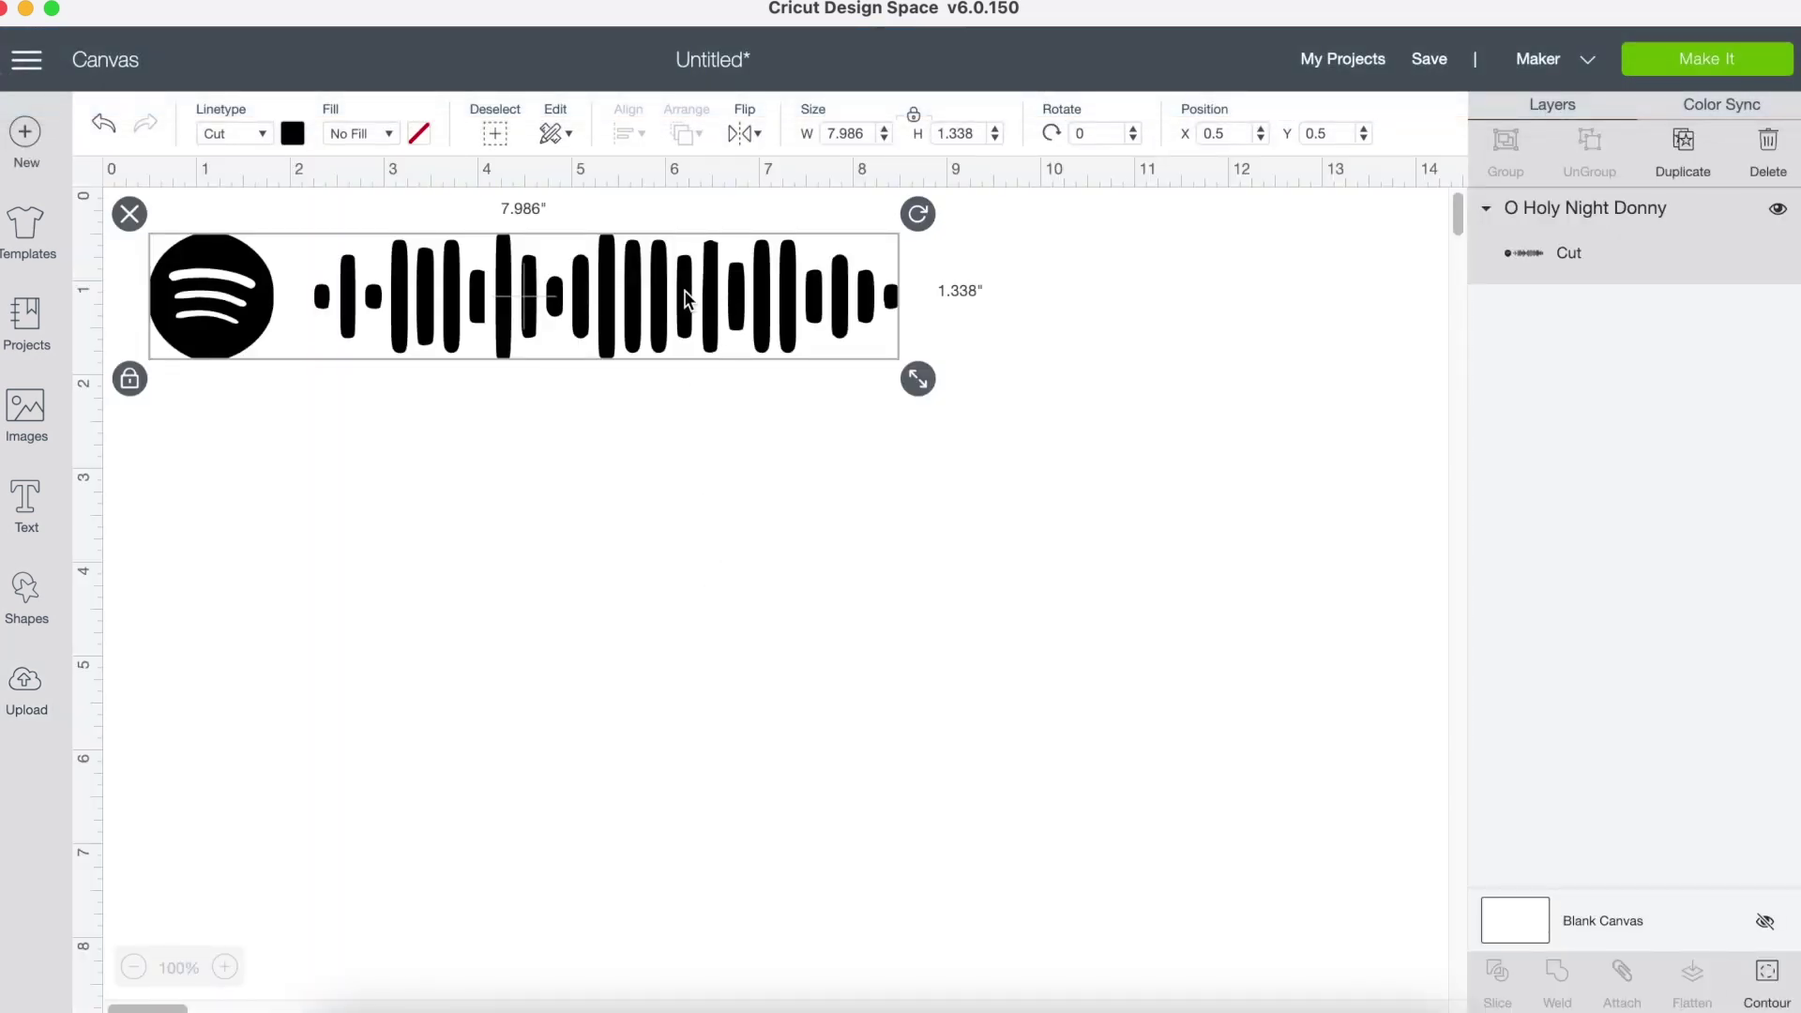
Switch the code layer to Draw using an M - Marker (1mm) in Black (Infusible Ink).
left_click(263, 137)
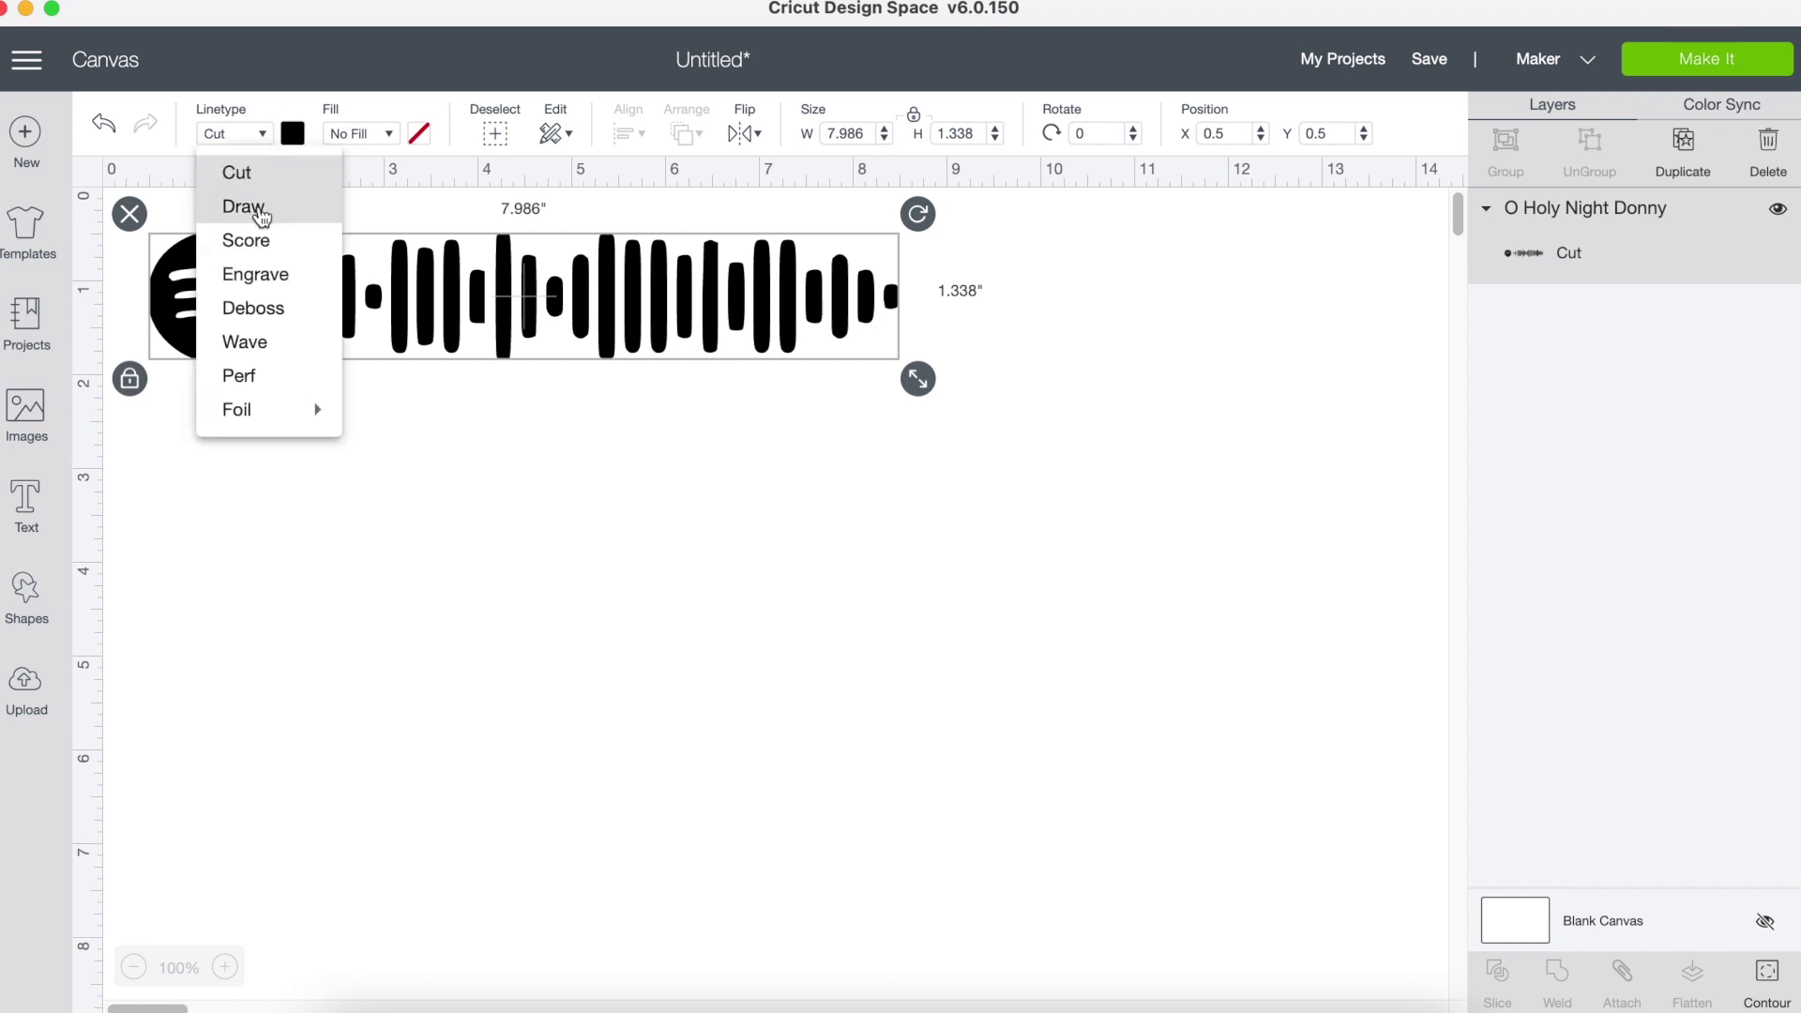
left_click(262, 215)
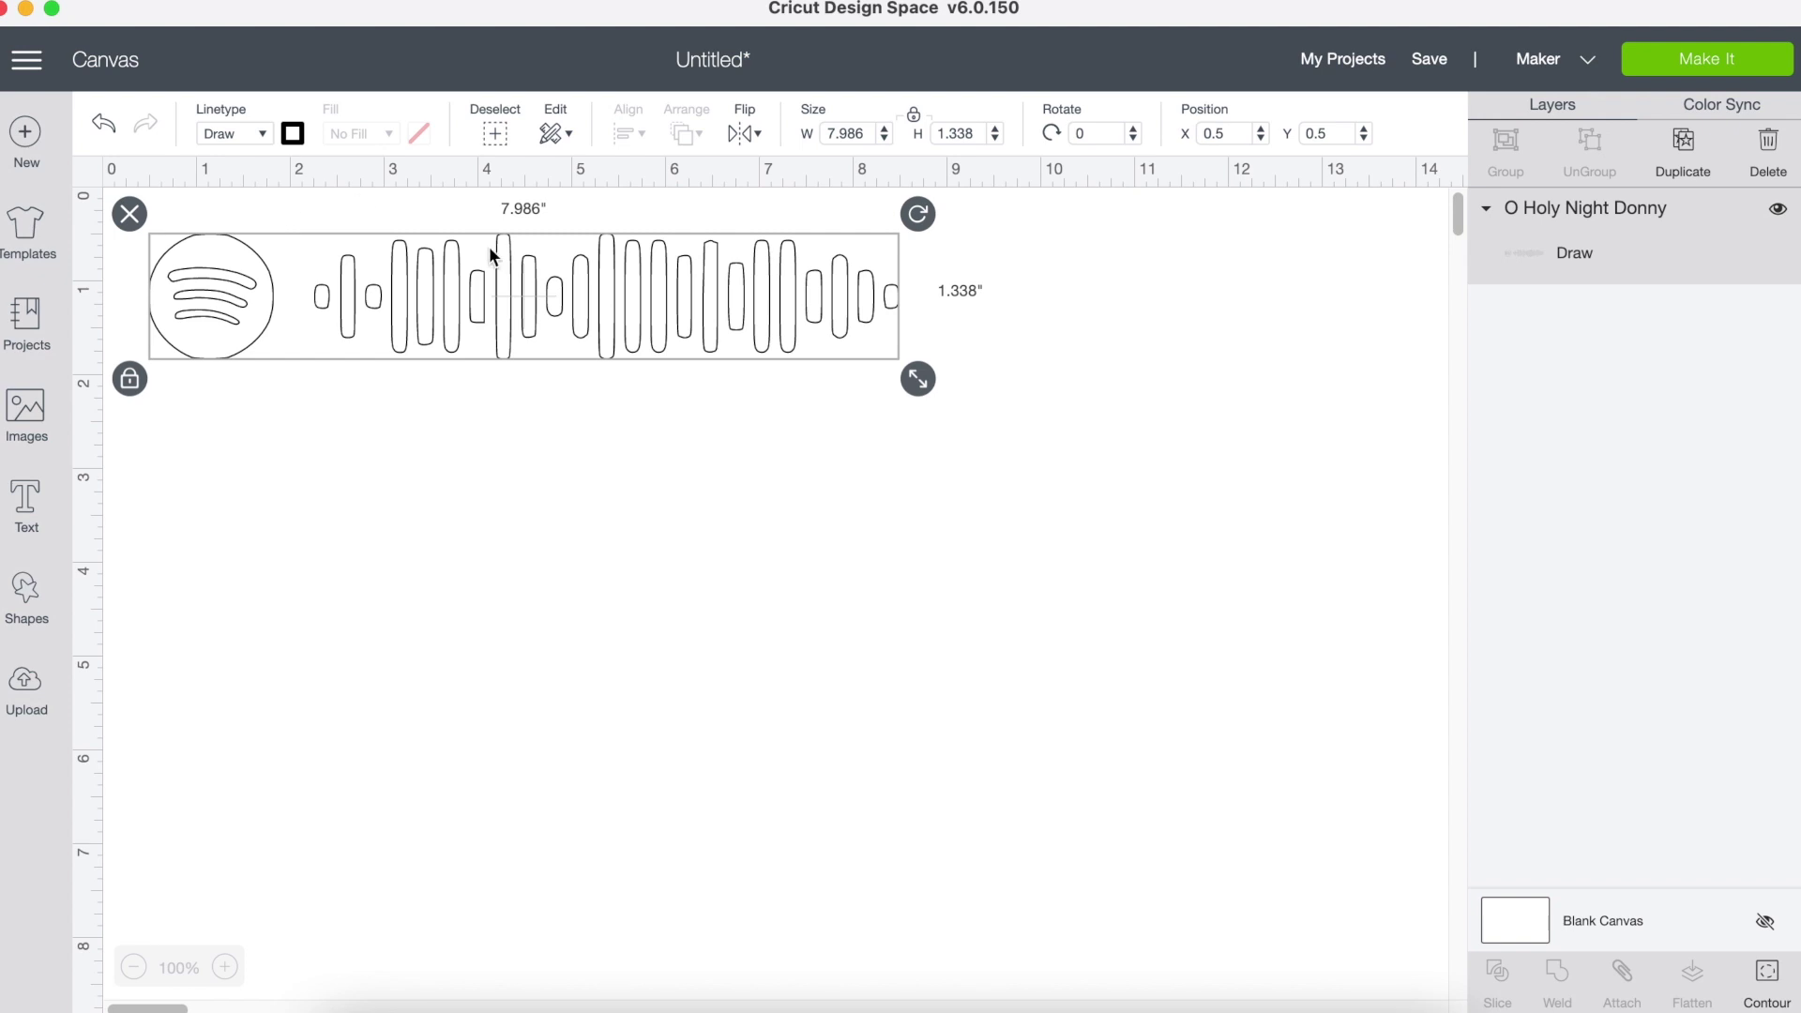
left_click(293, 134)
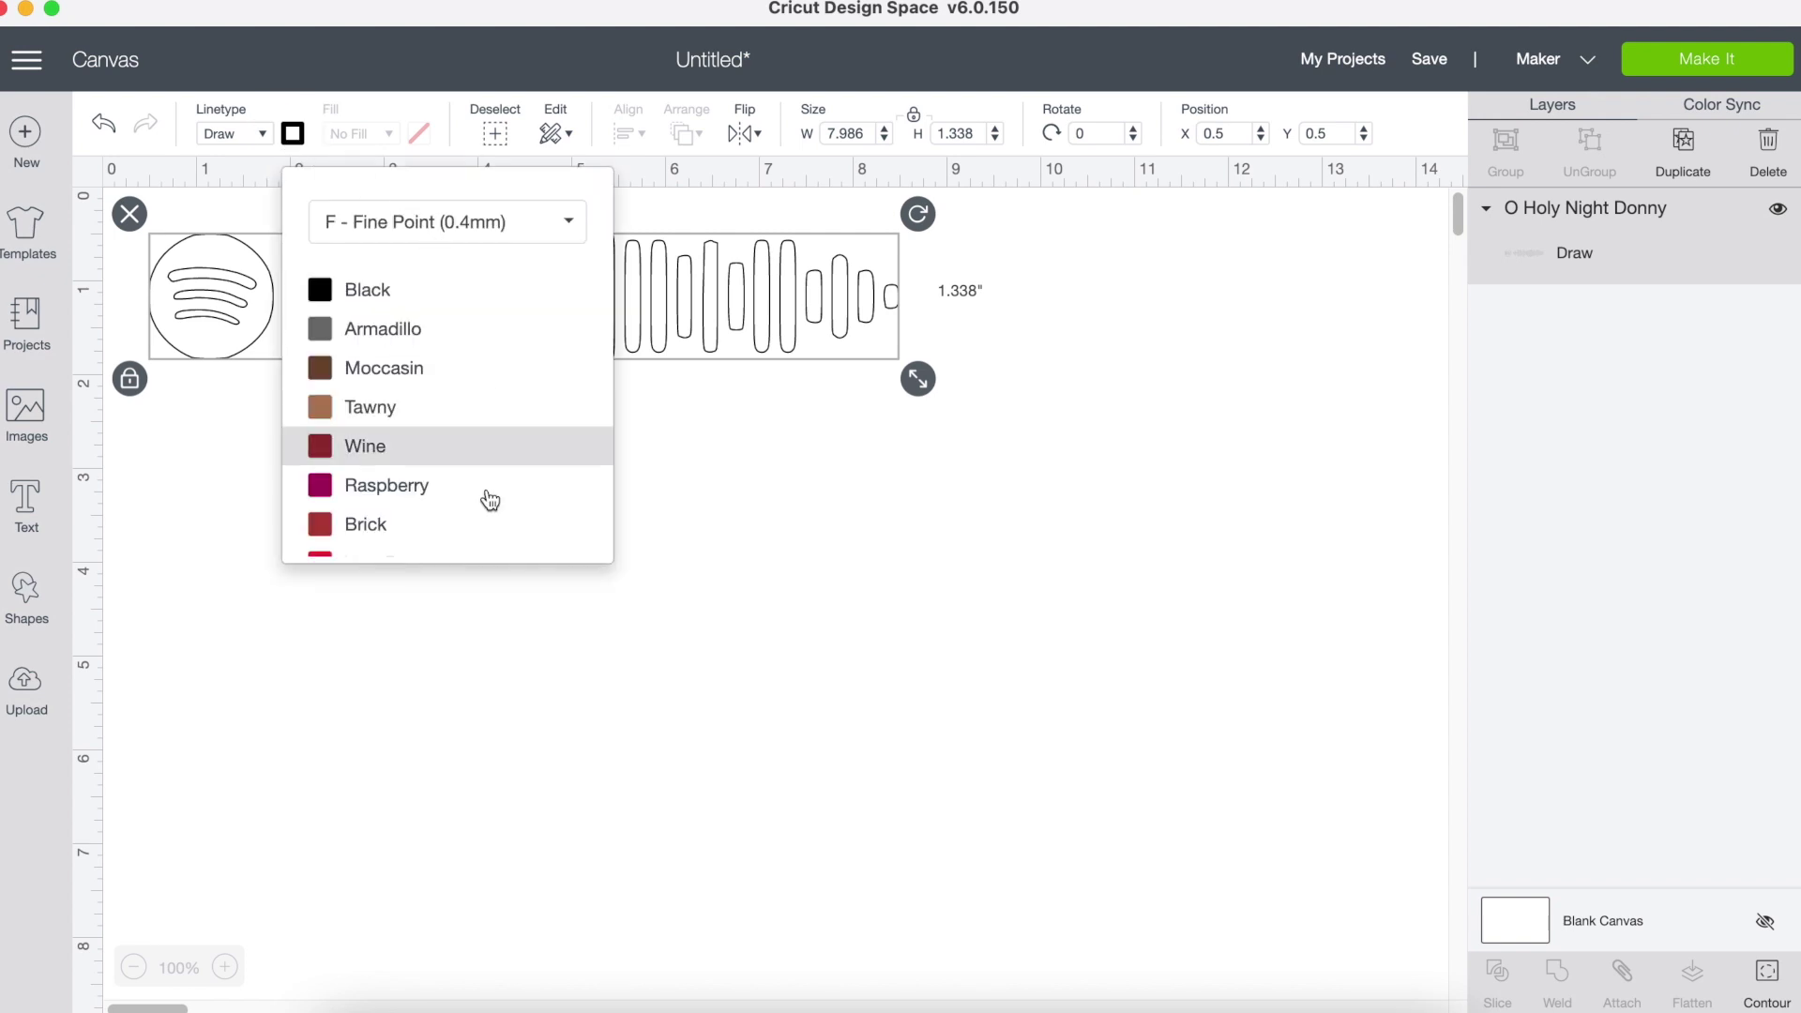
left_click(498, 230)
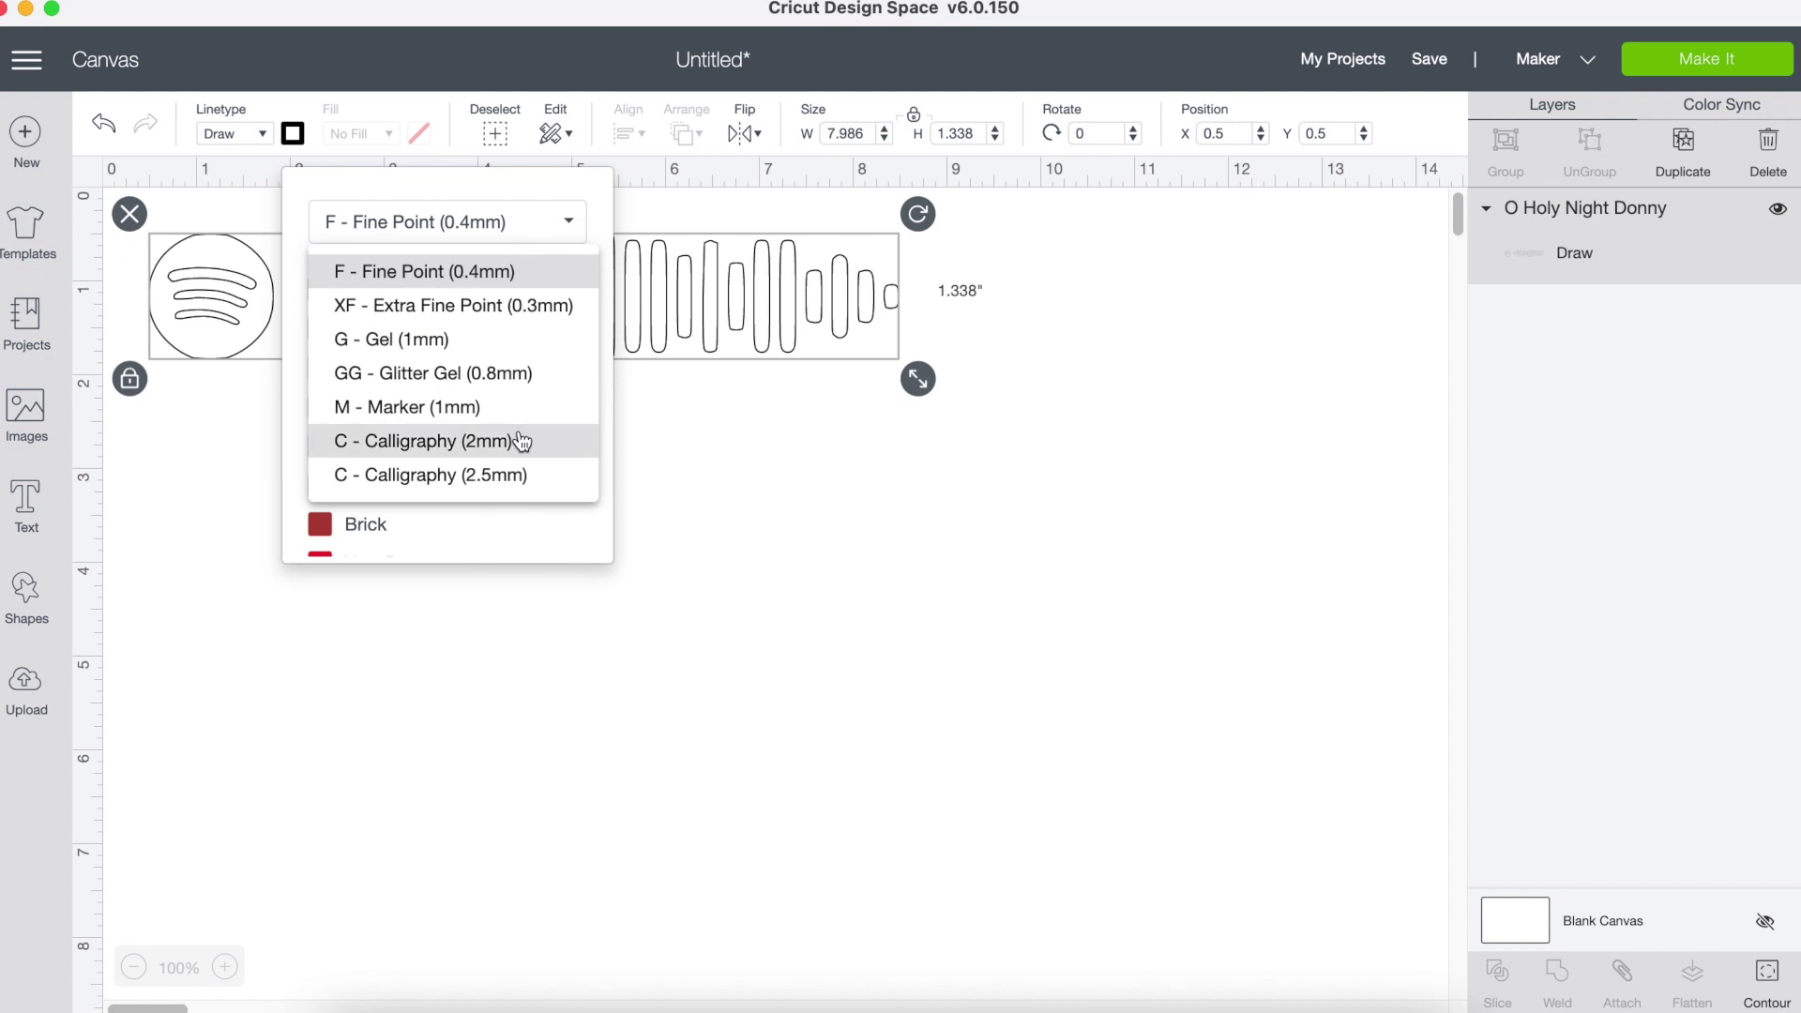
left_click(495, 407)
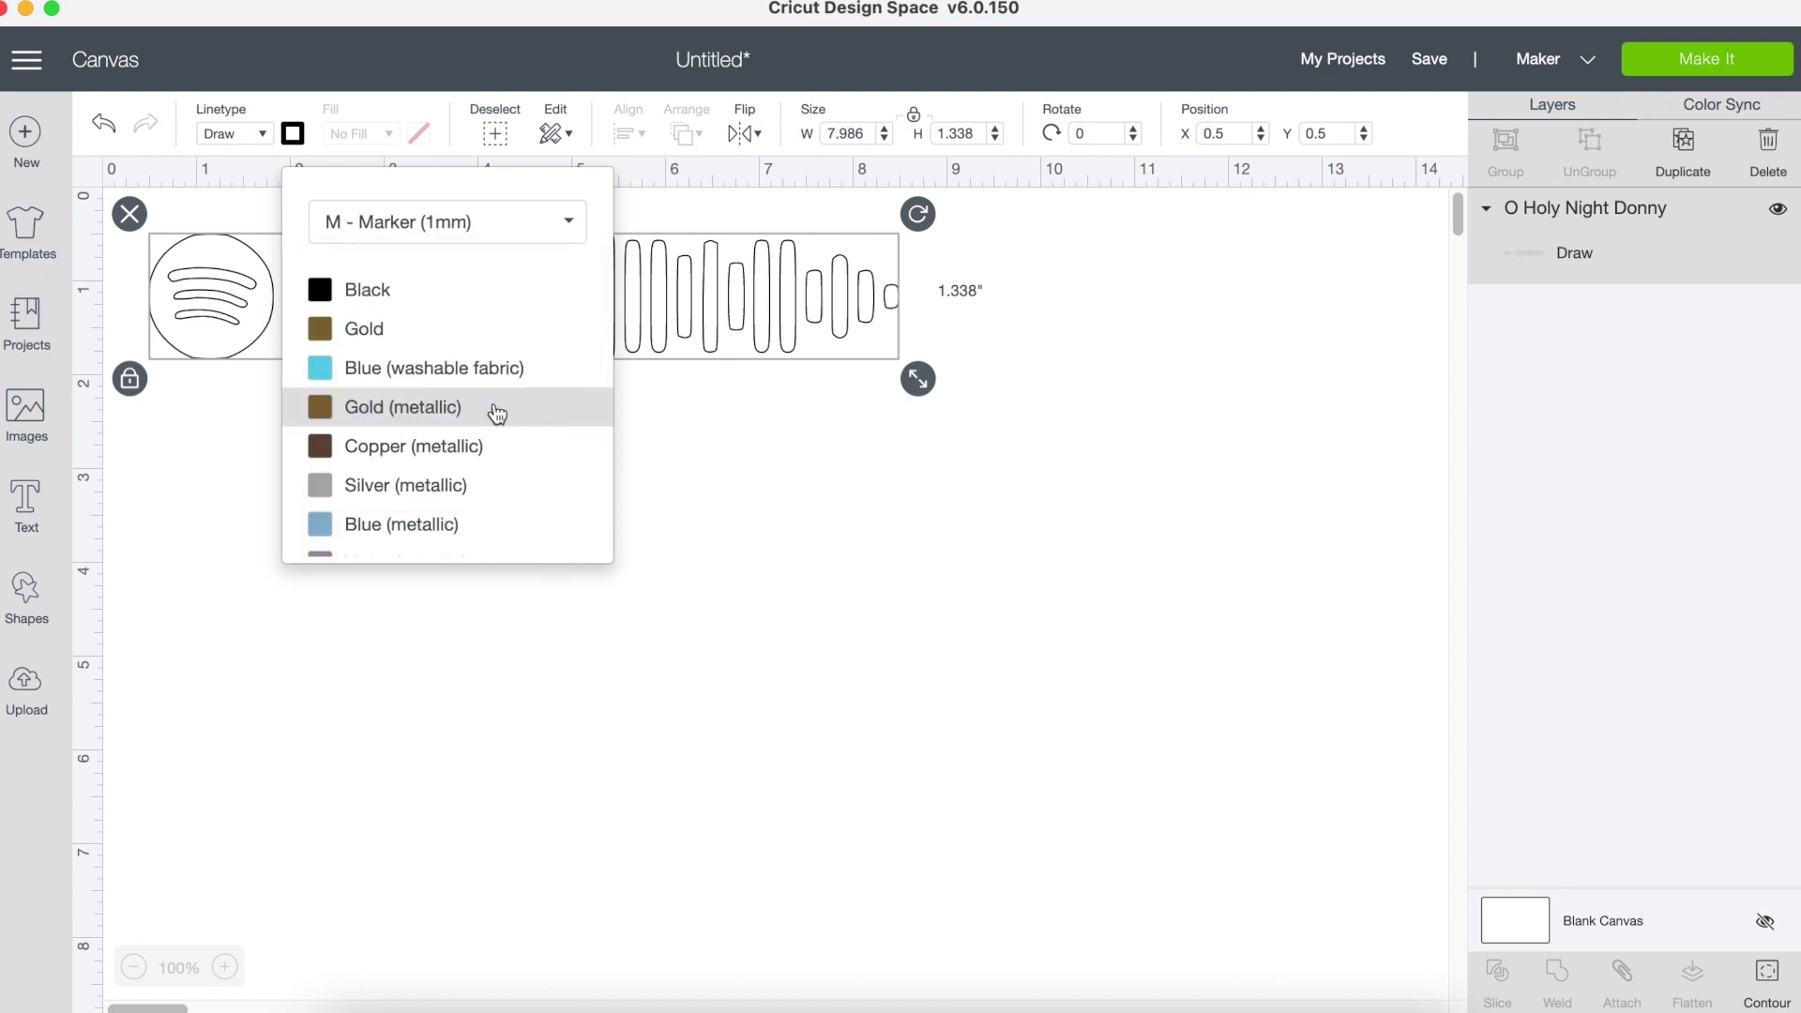
scroll(498, 414, "down", 5)
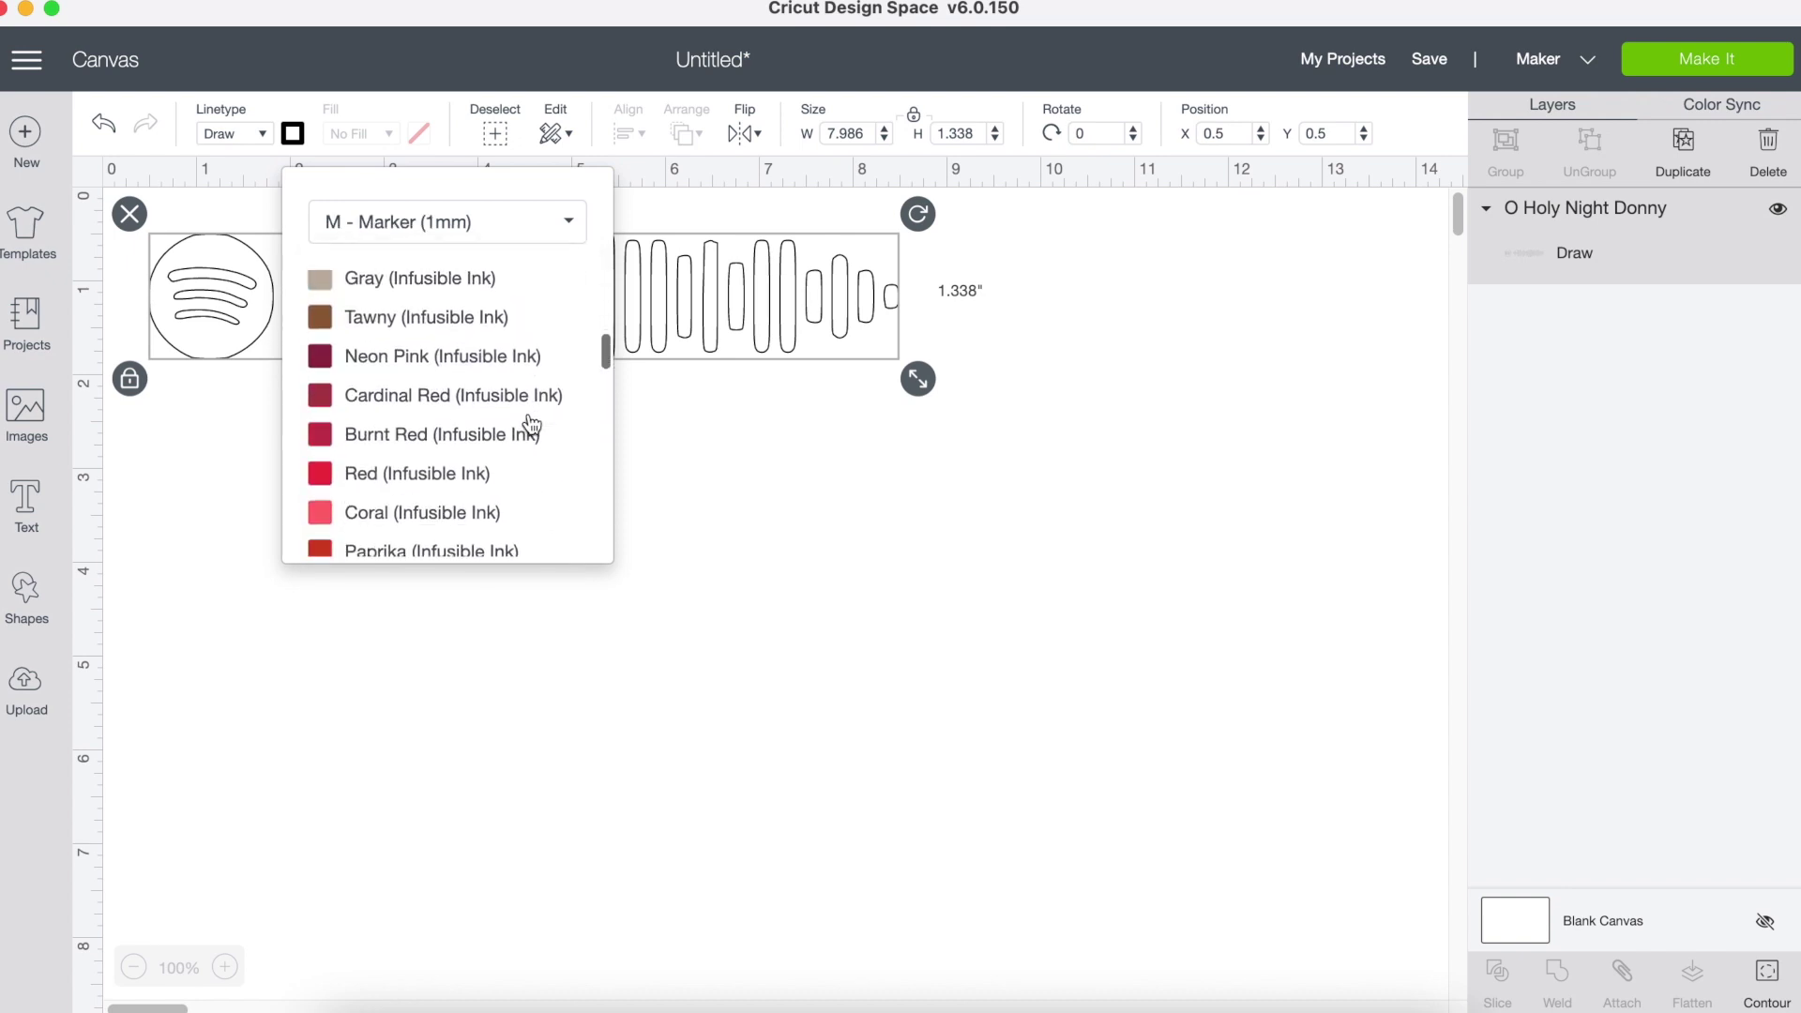
scroll(527, 415, "up", 2)
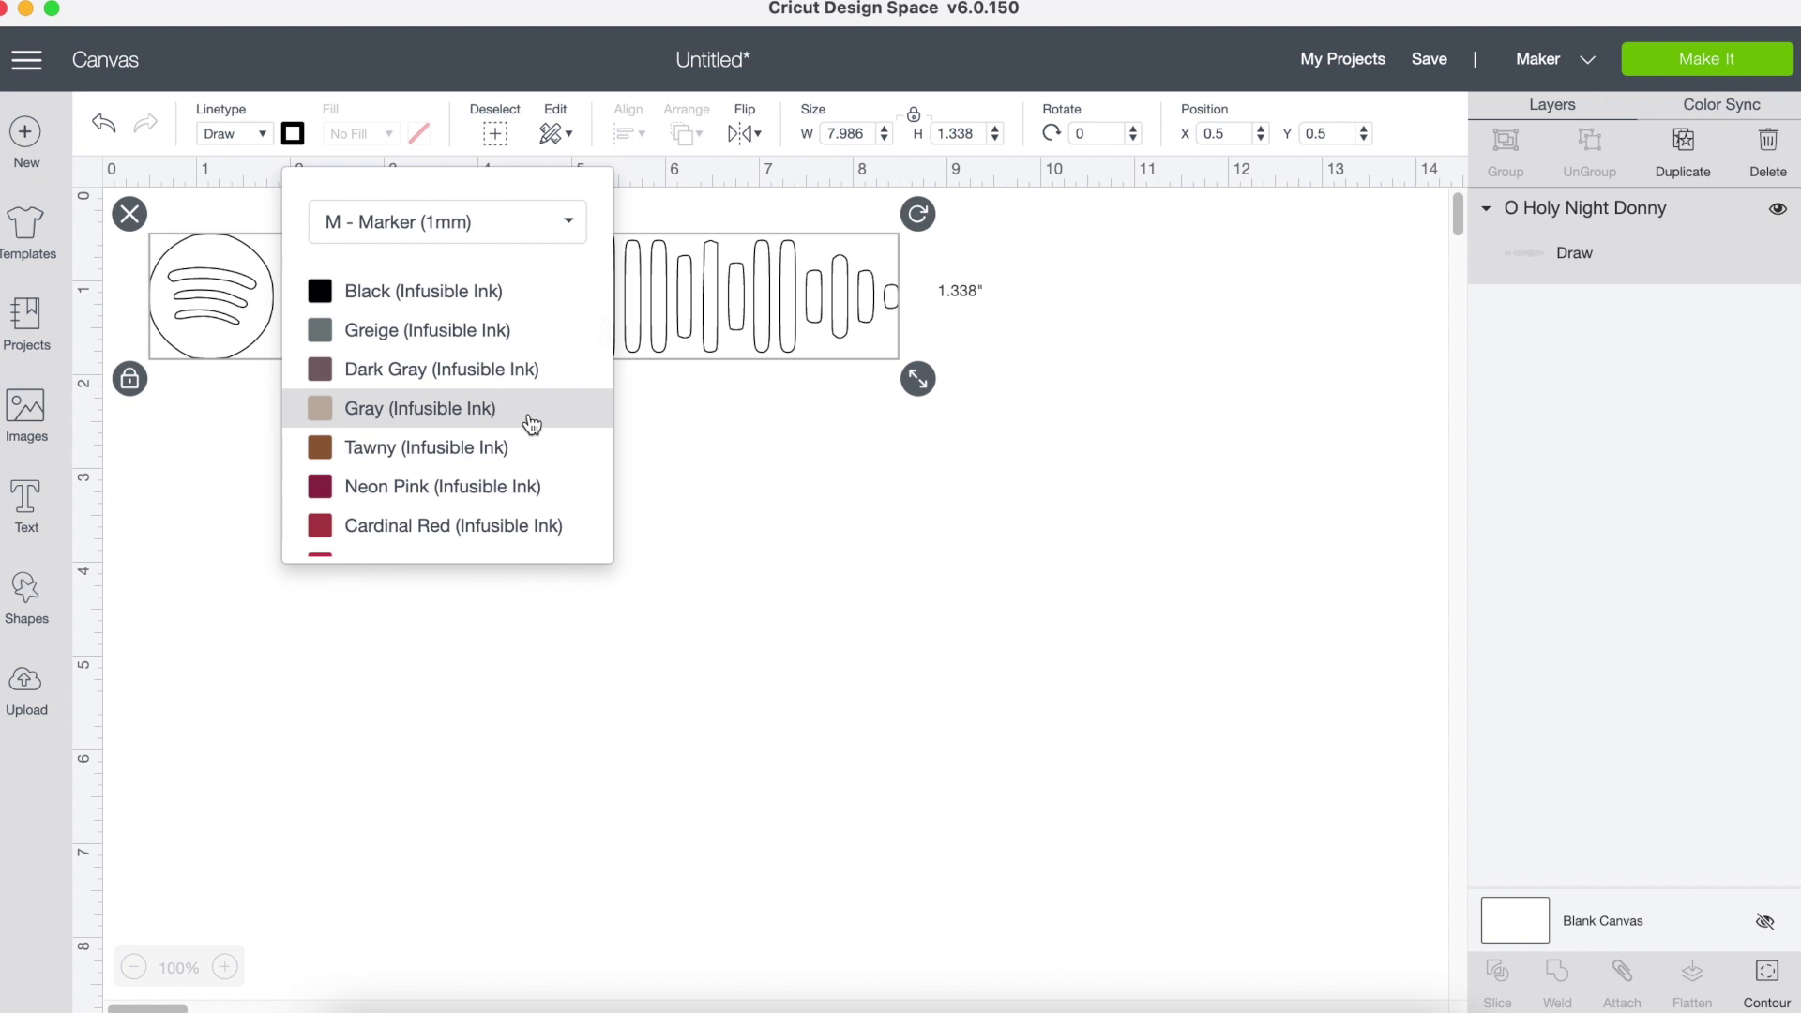
left_click(495, 293)
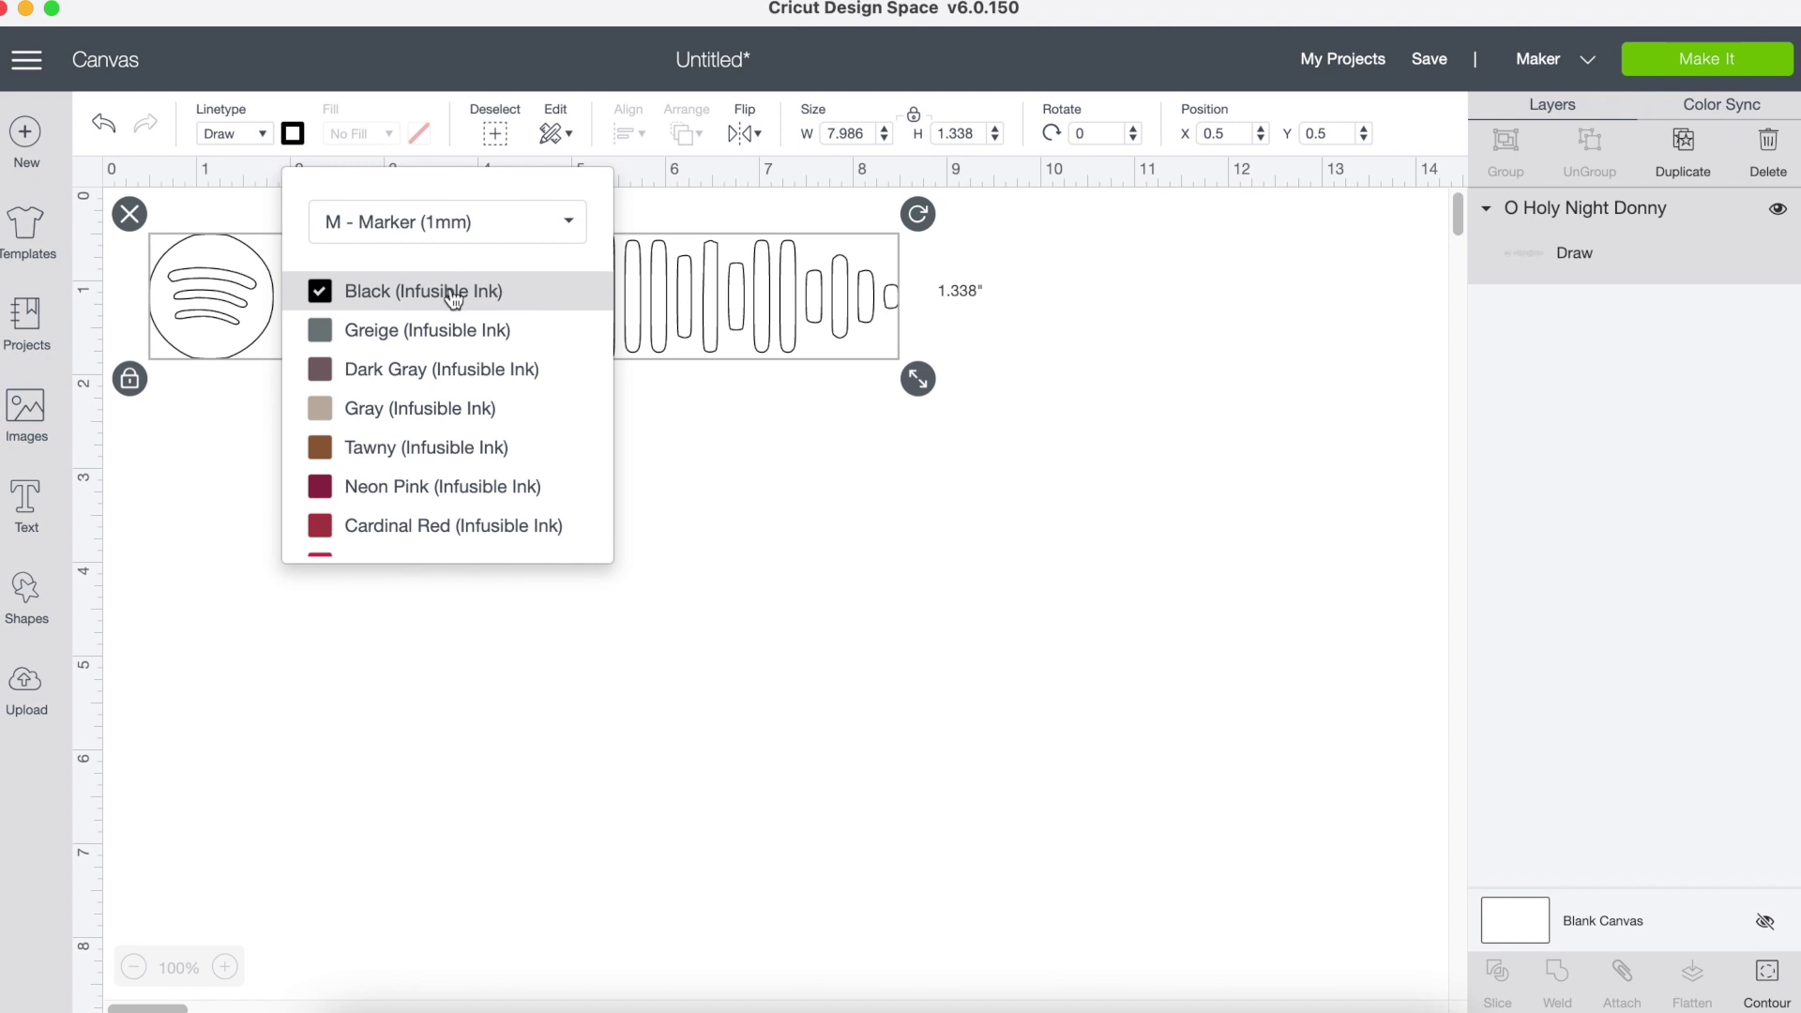
left_click(750, 473)
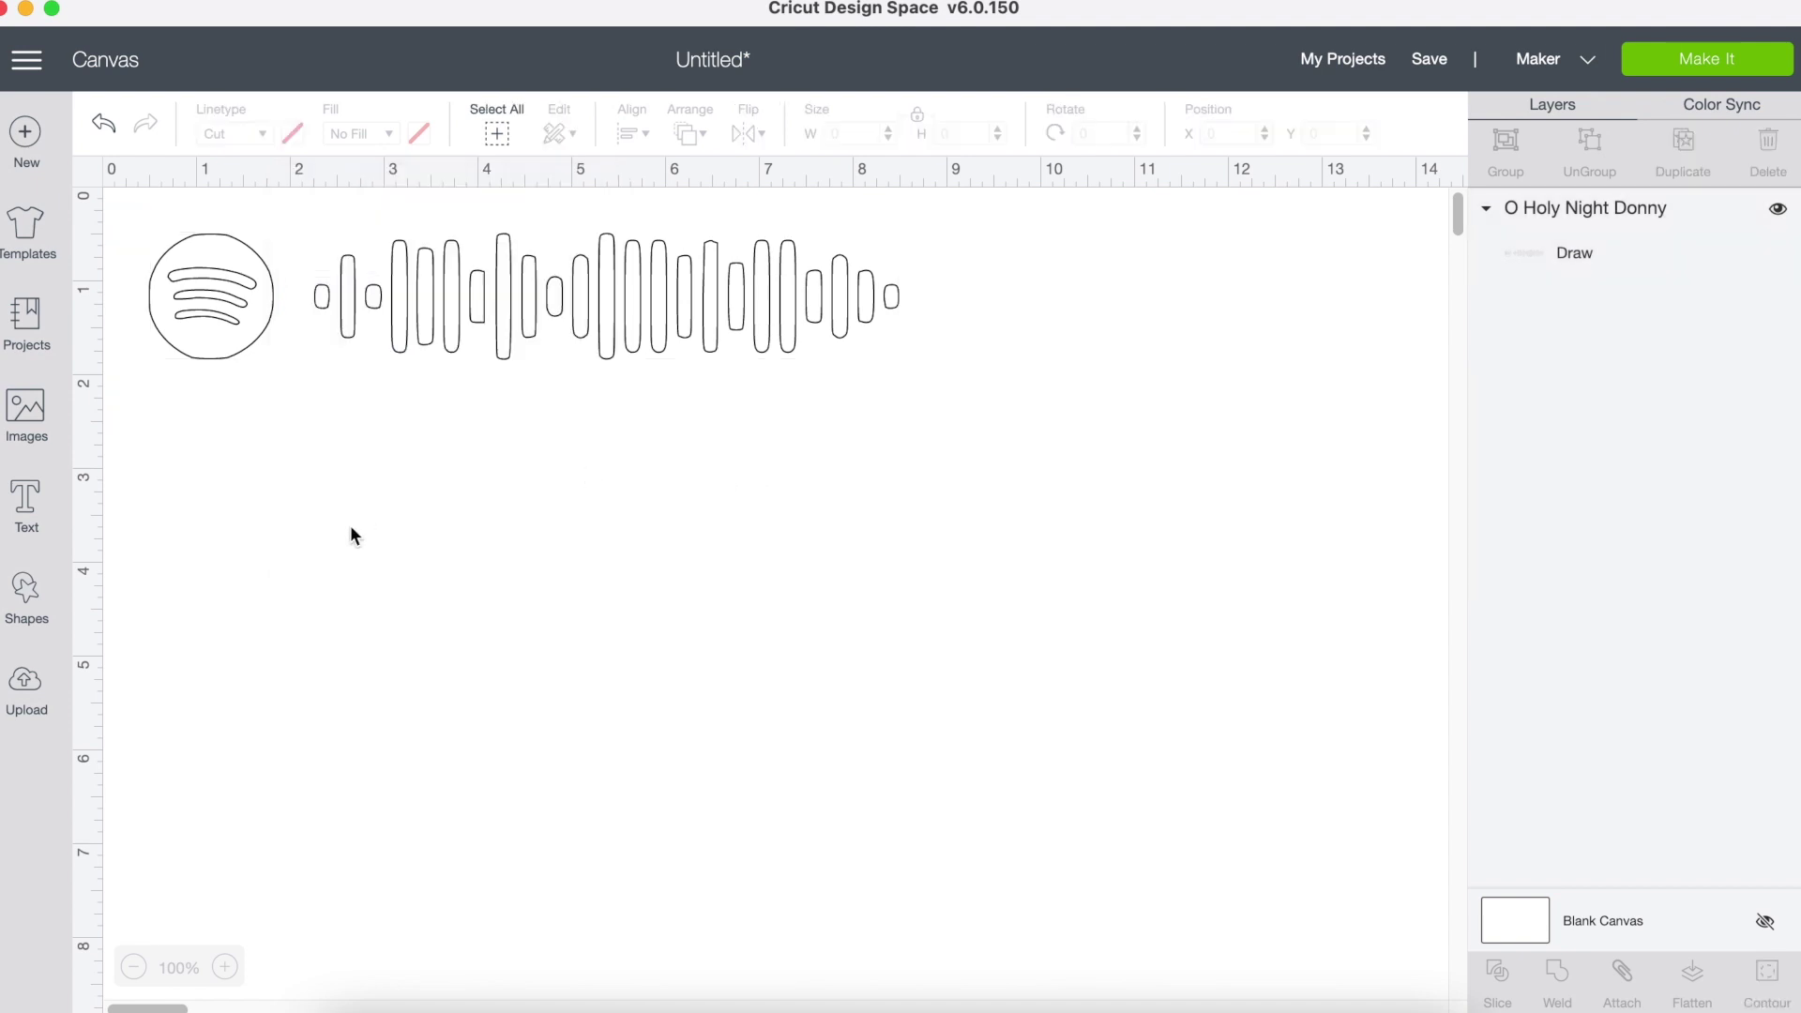
Shrink the Spotify code to 3.17 inches wide (0.531 inches high).
left_click(569, 342)
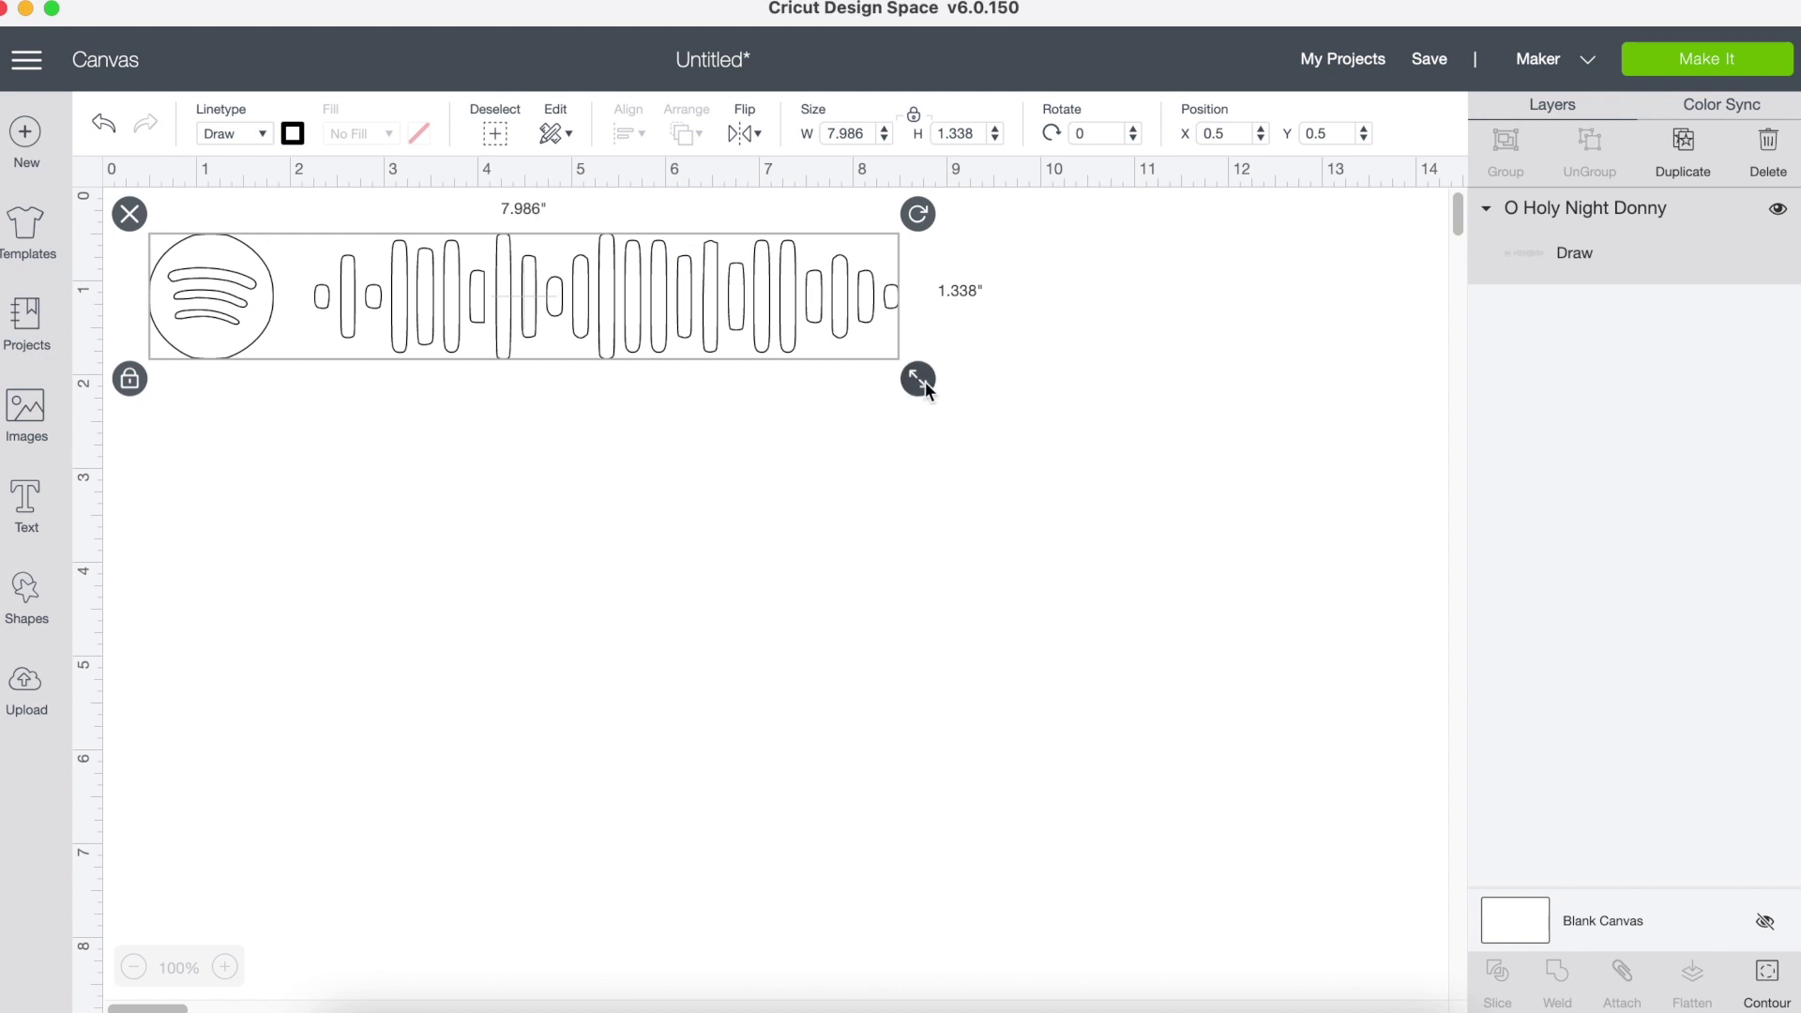
left_click_drag(923, 387, 467, 313)
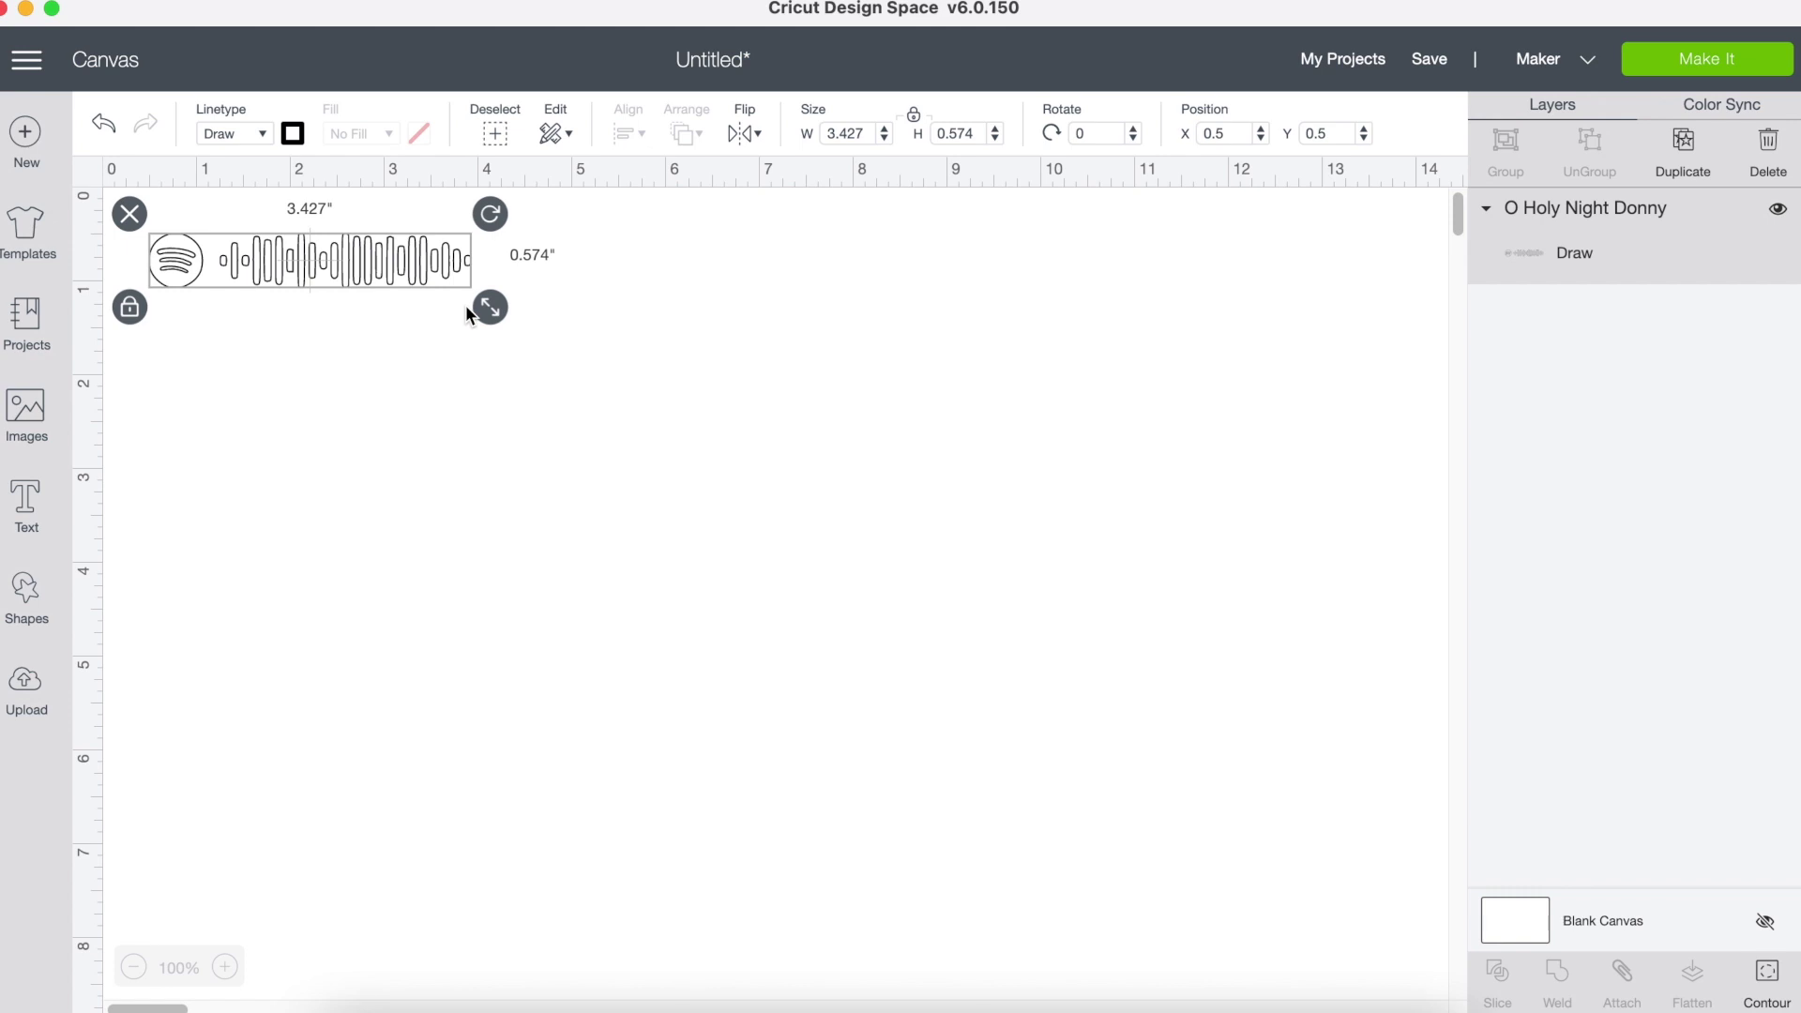
left_click_drag(484, 308, 463, 309)
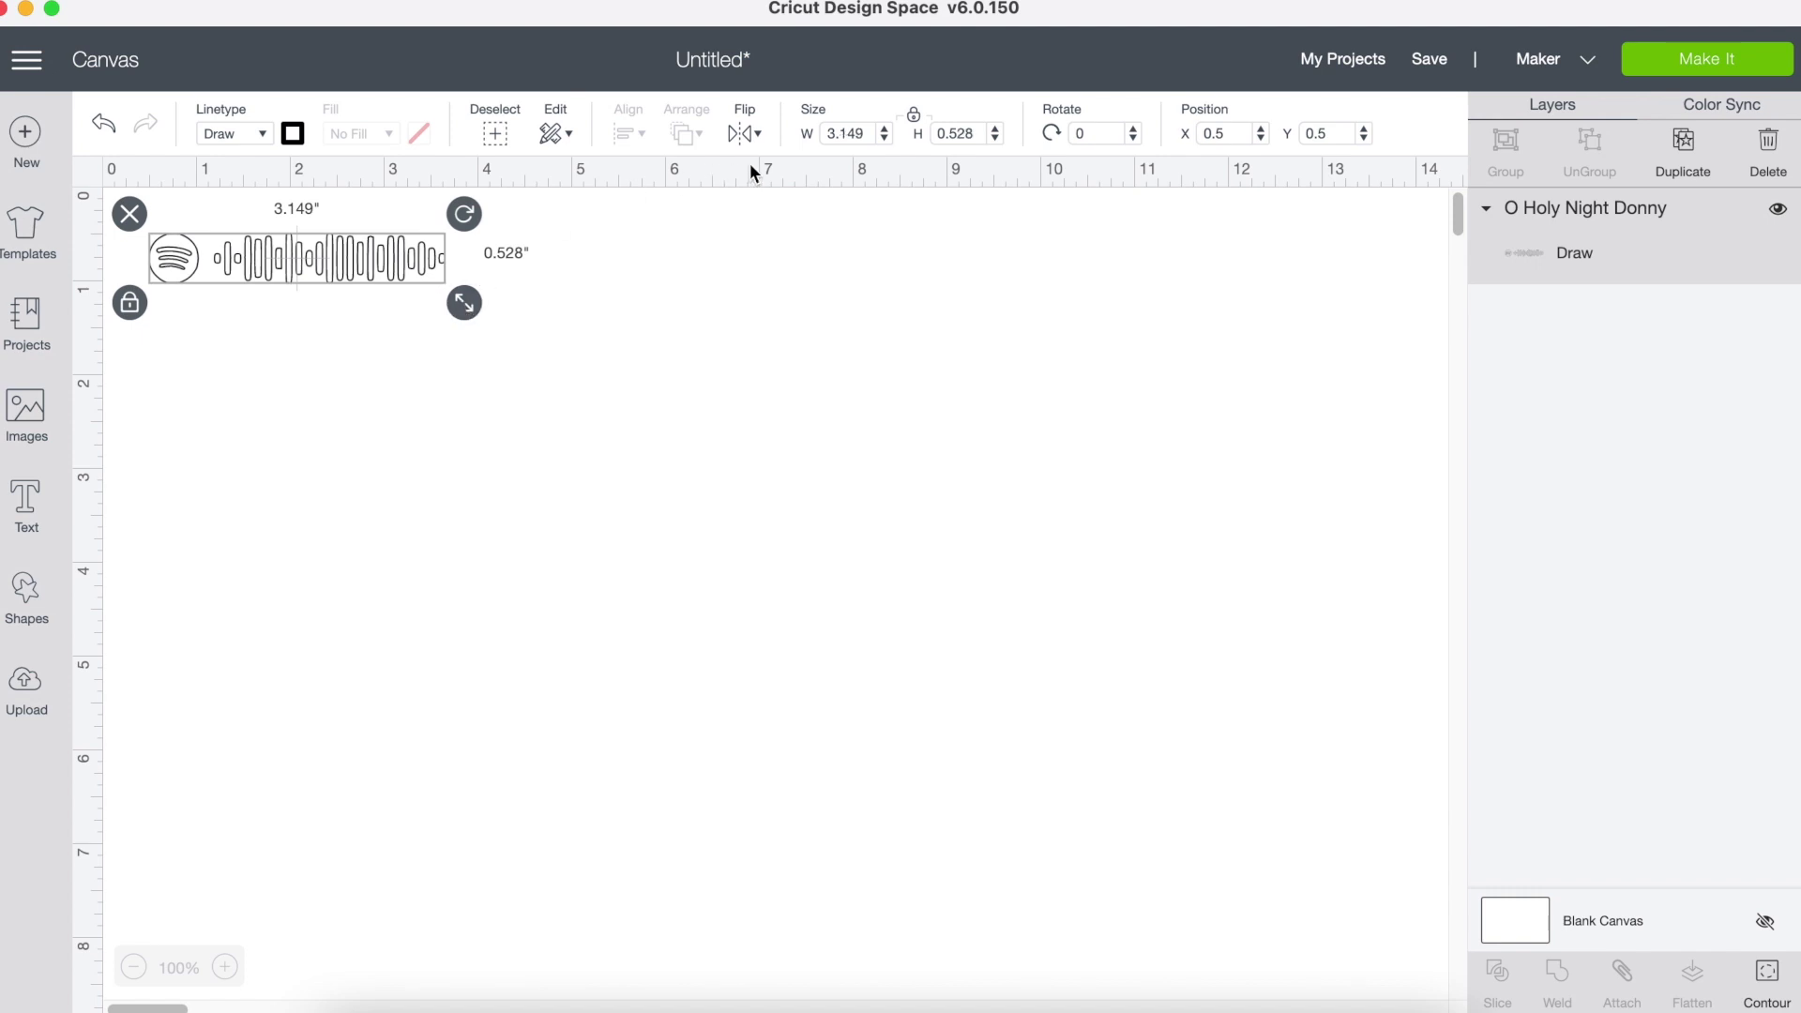
left_click(860, 133)
type("7")
key("Return")
Move the Spotify code slightly lower on the canvas.
left_click(781, 317)
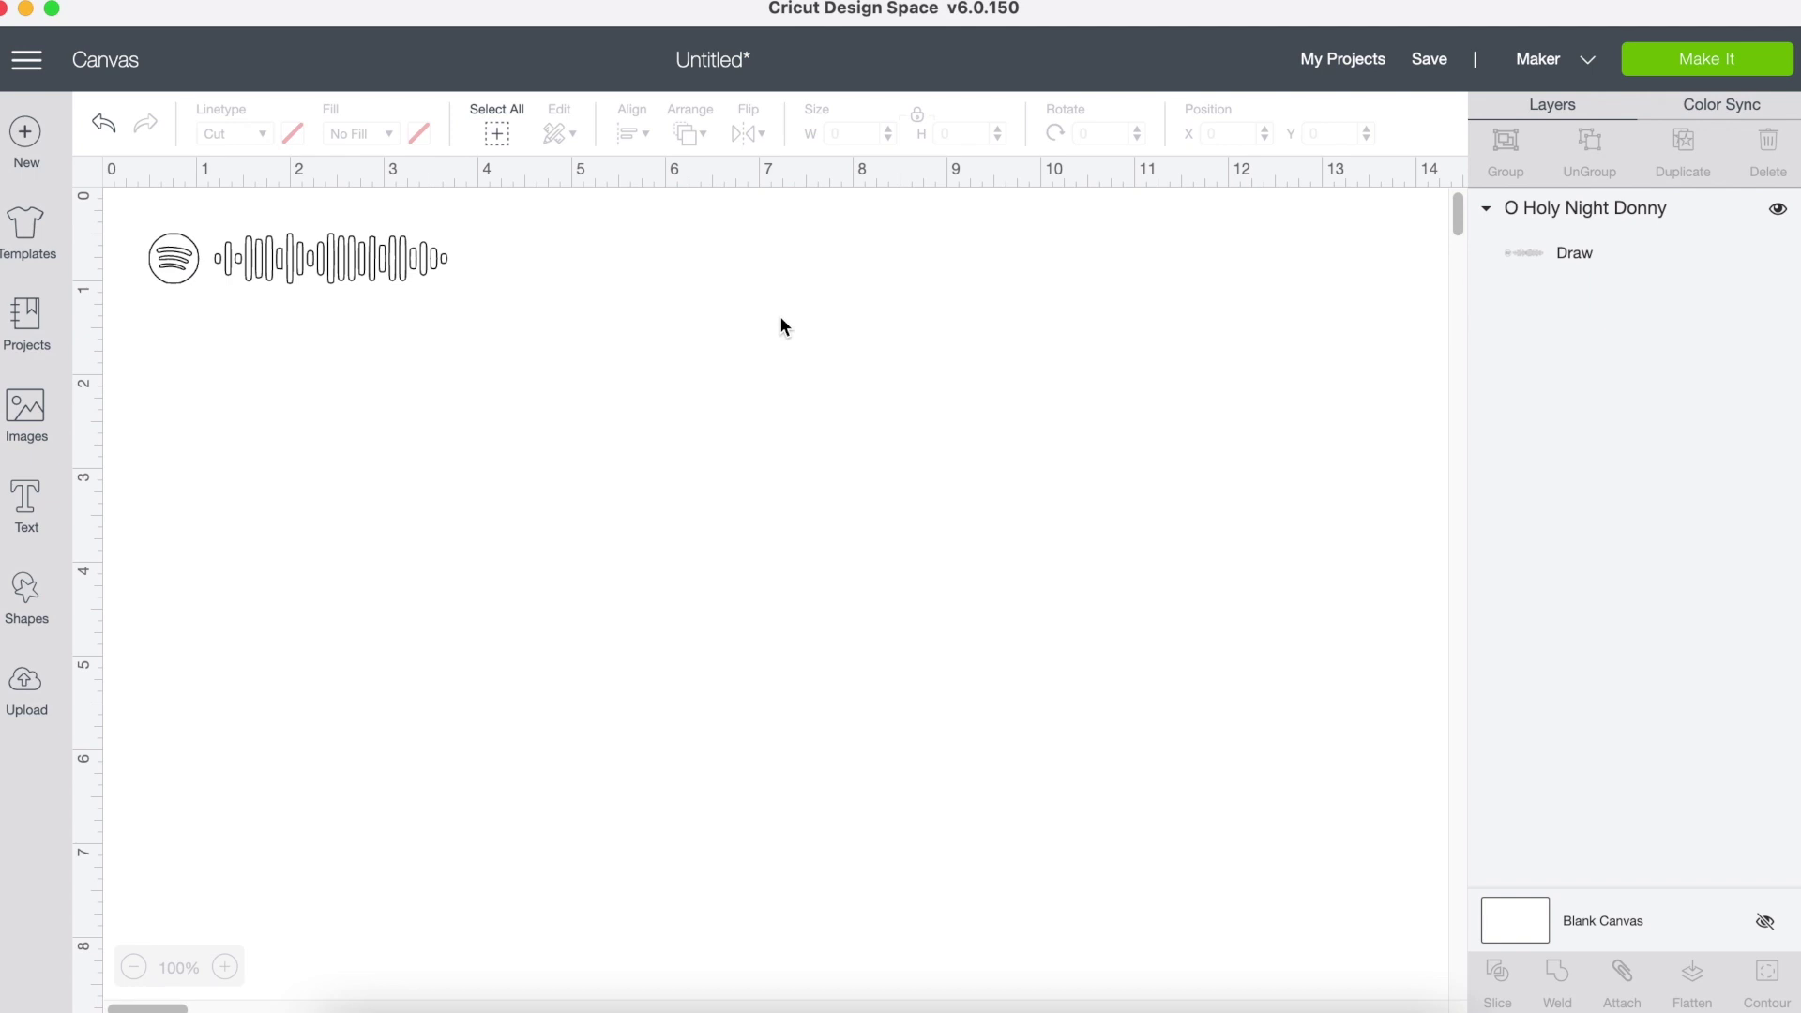
left_click(395, 281)
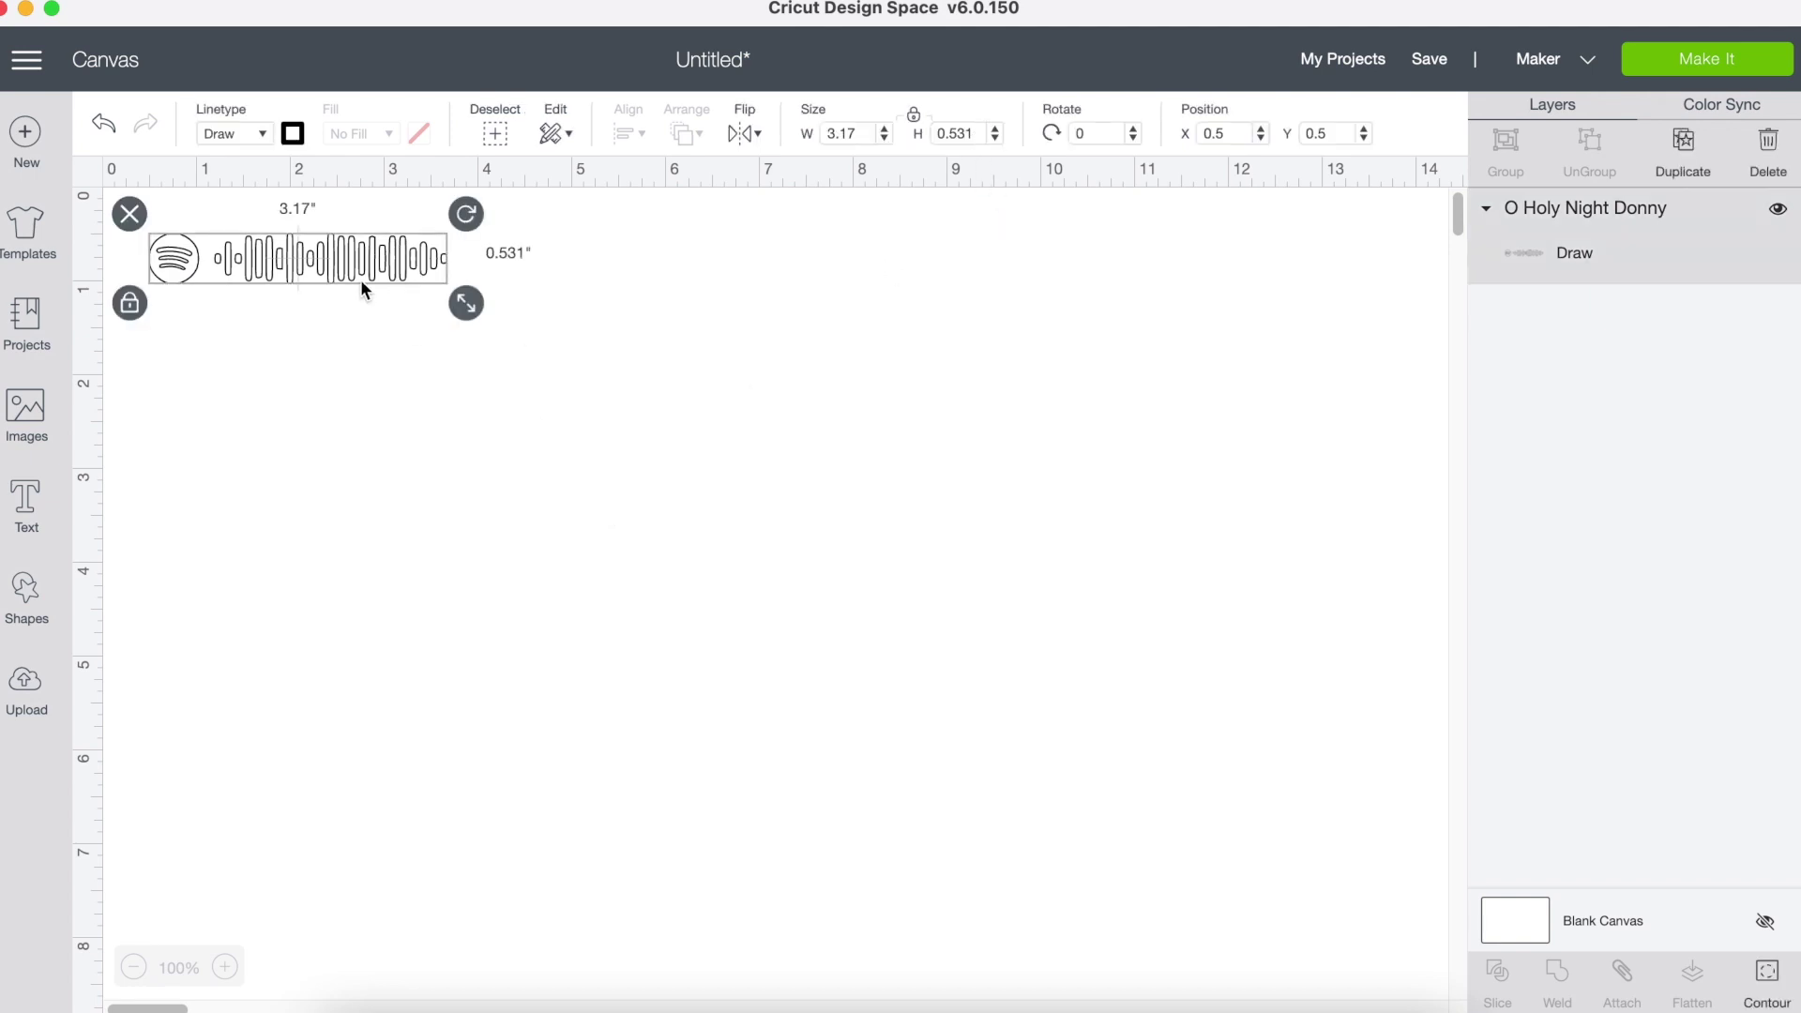
left_click_drag(298, 261, 305, 340)
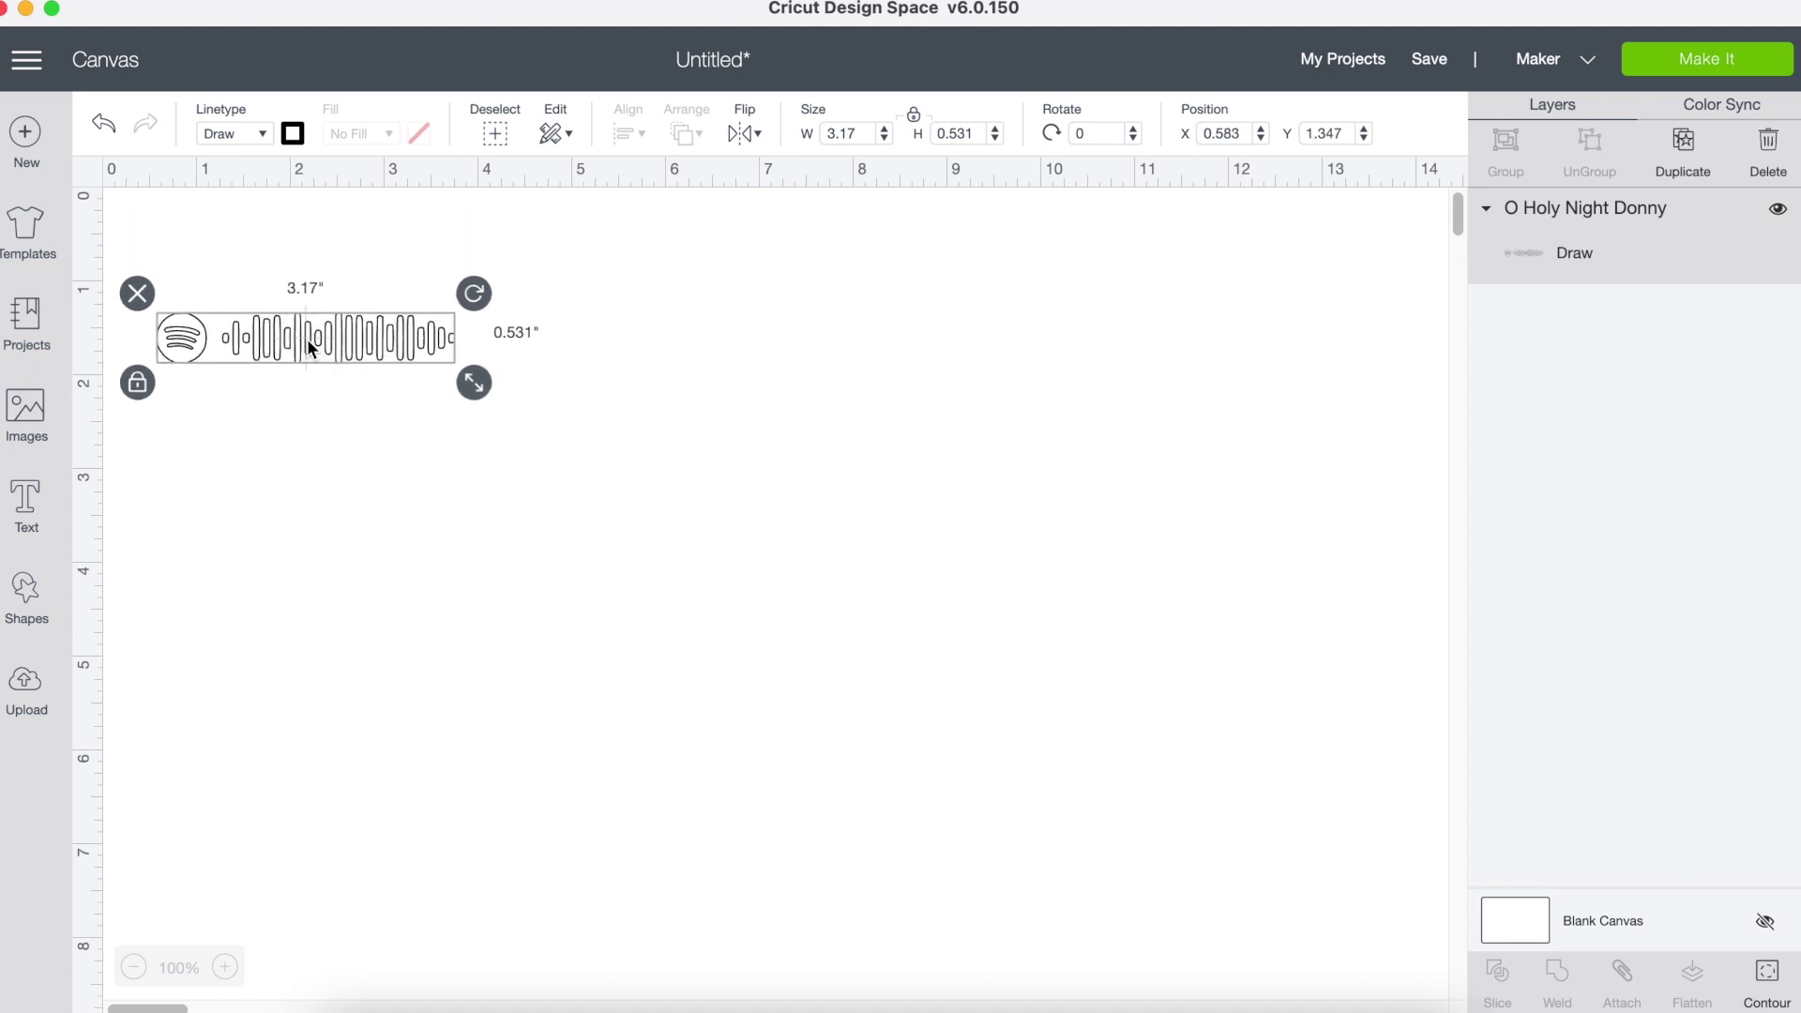
left_click(349, 435)
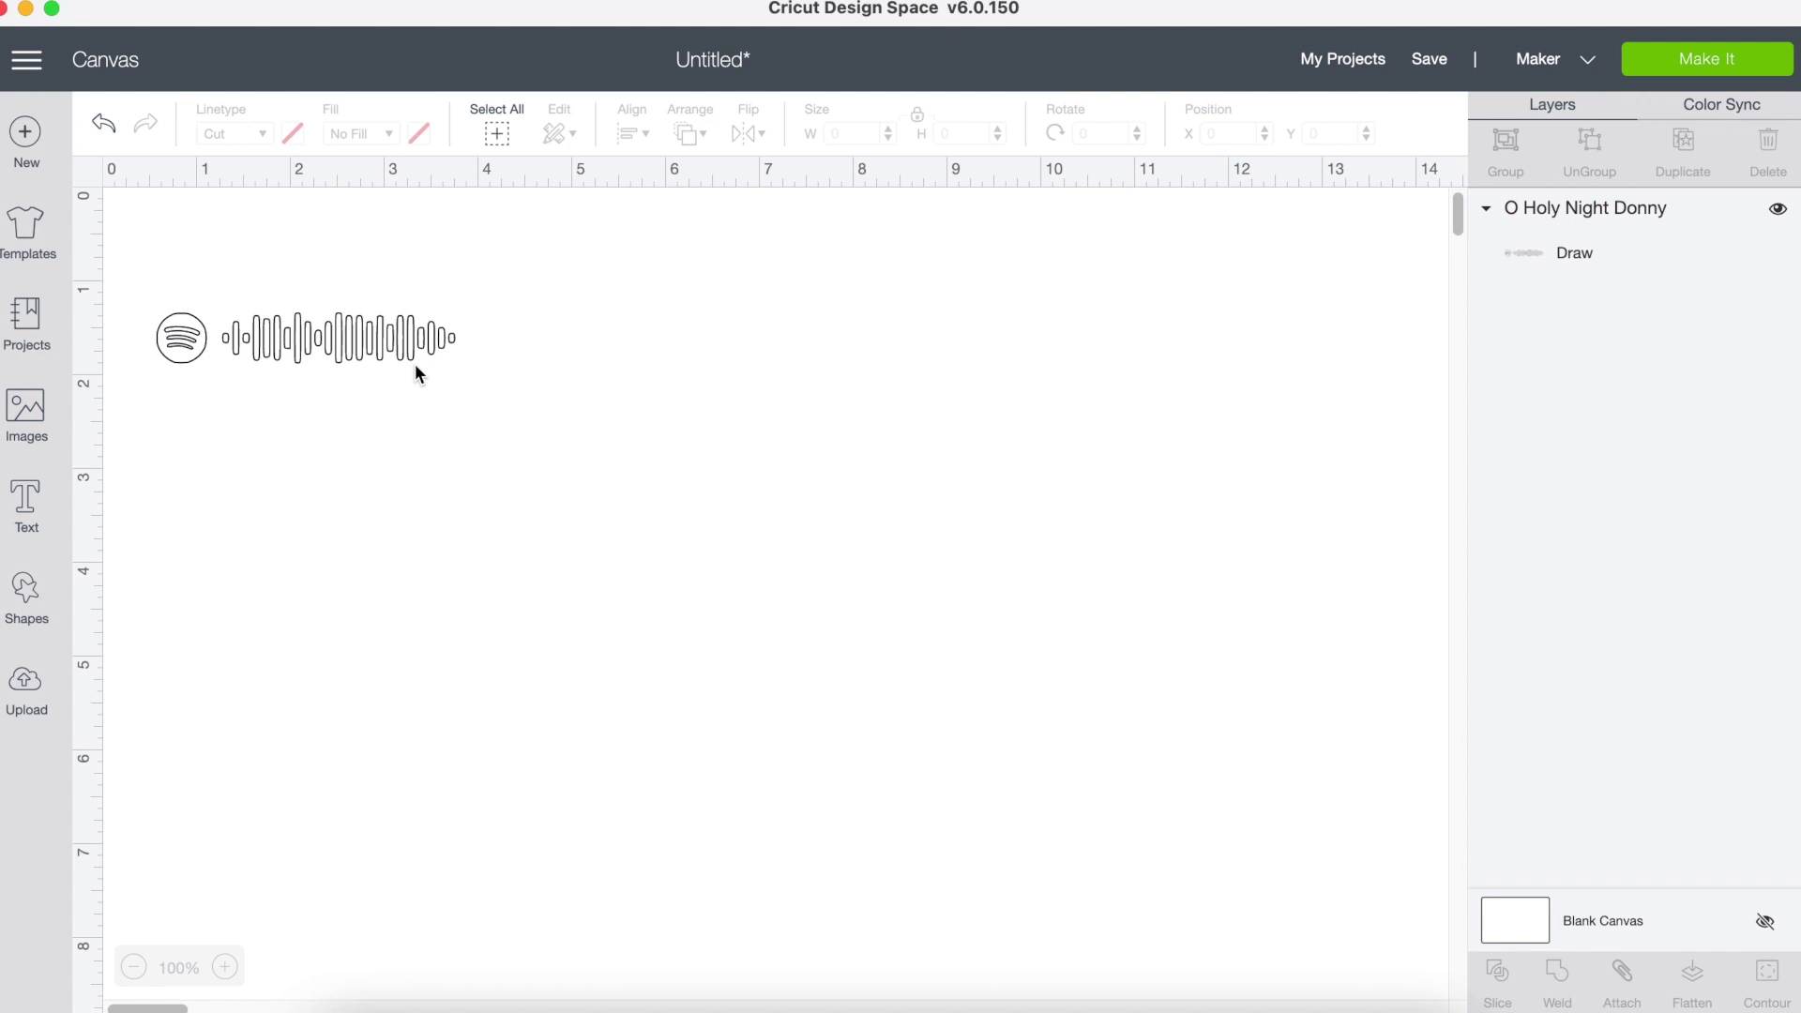
Upload the Play Bar image from the Spotify Bar folder in iCloud Drive.
left_click(33, 694)
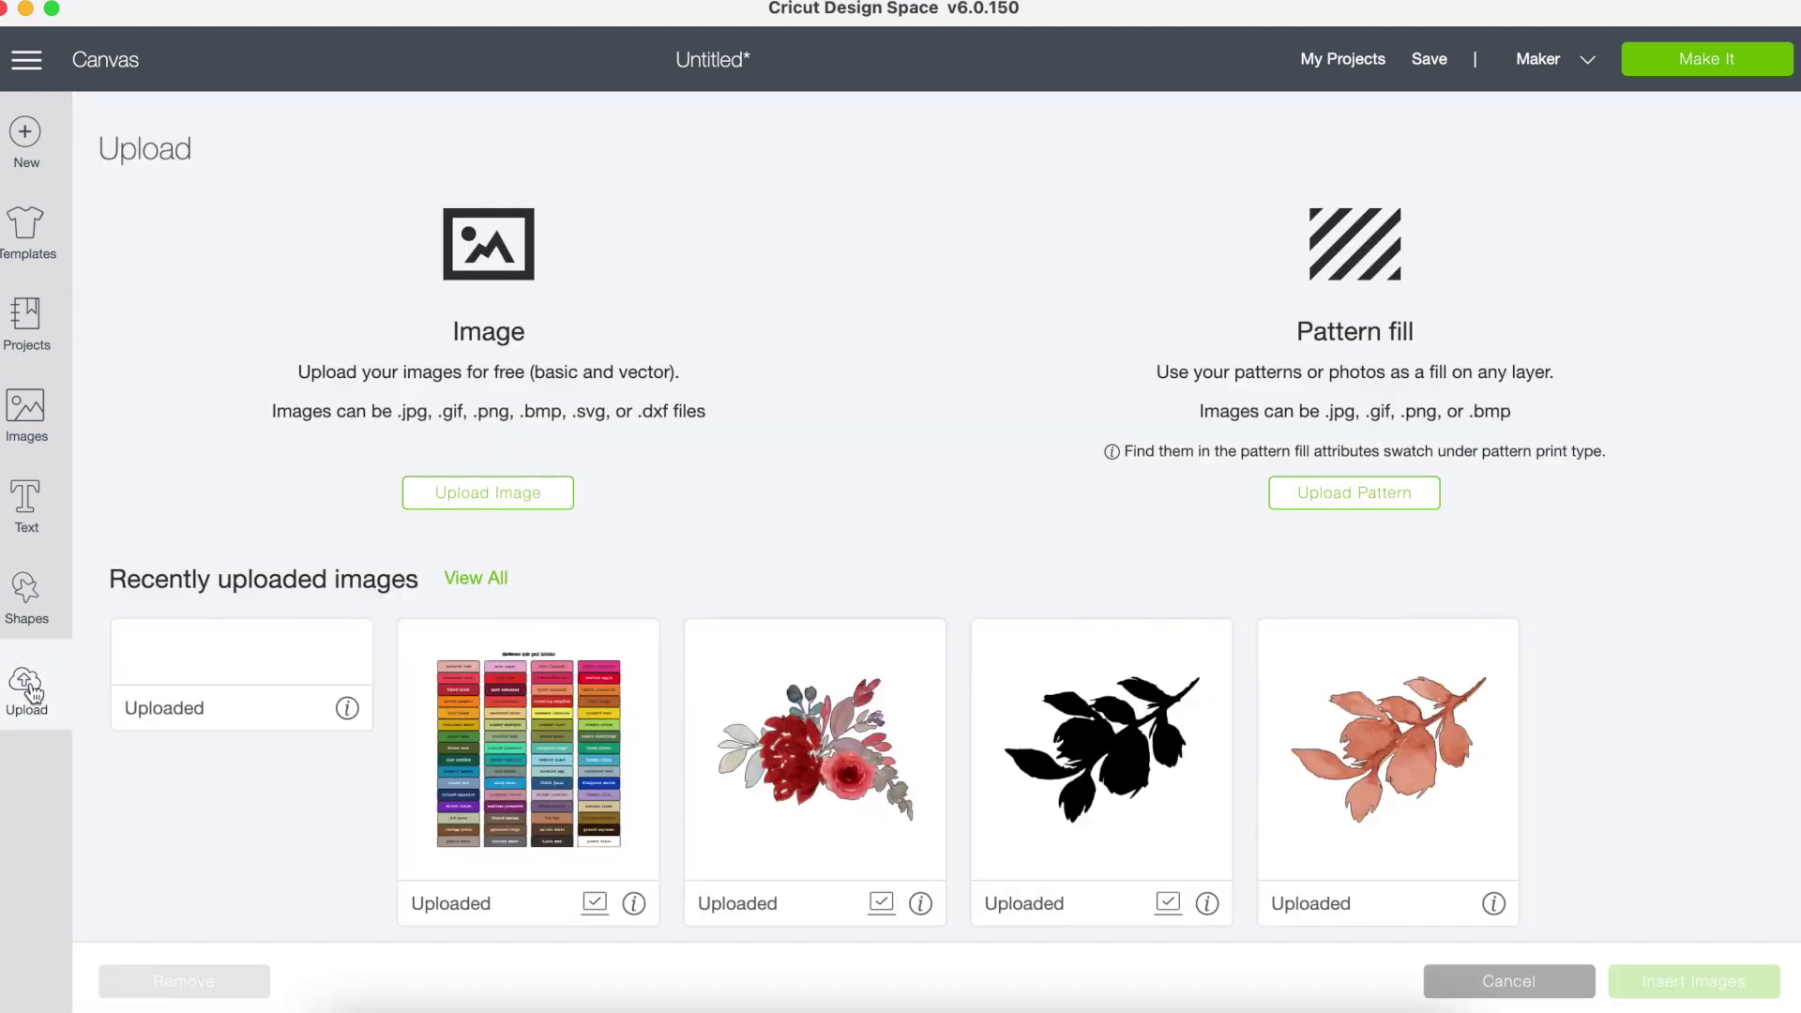
left_click(497, 491)
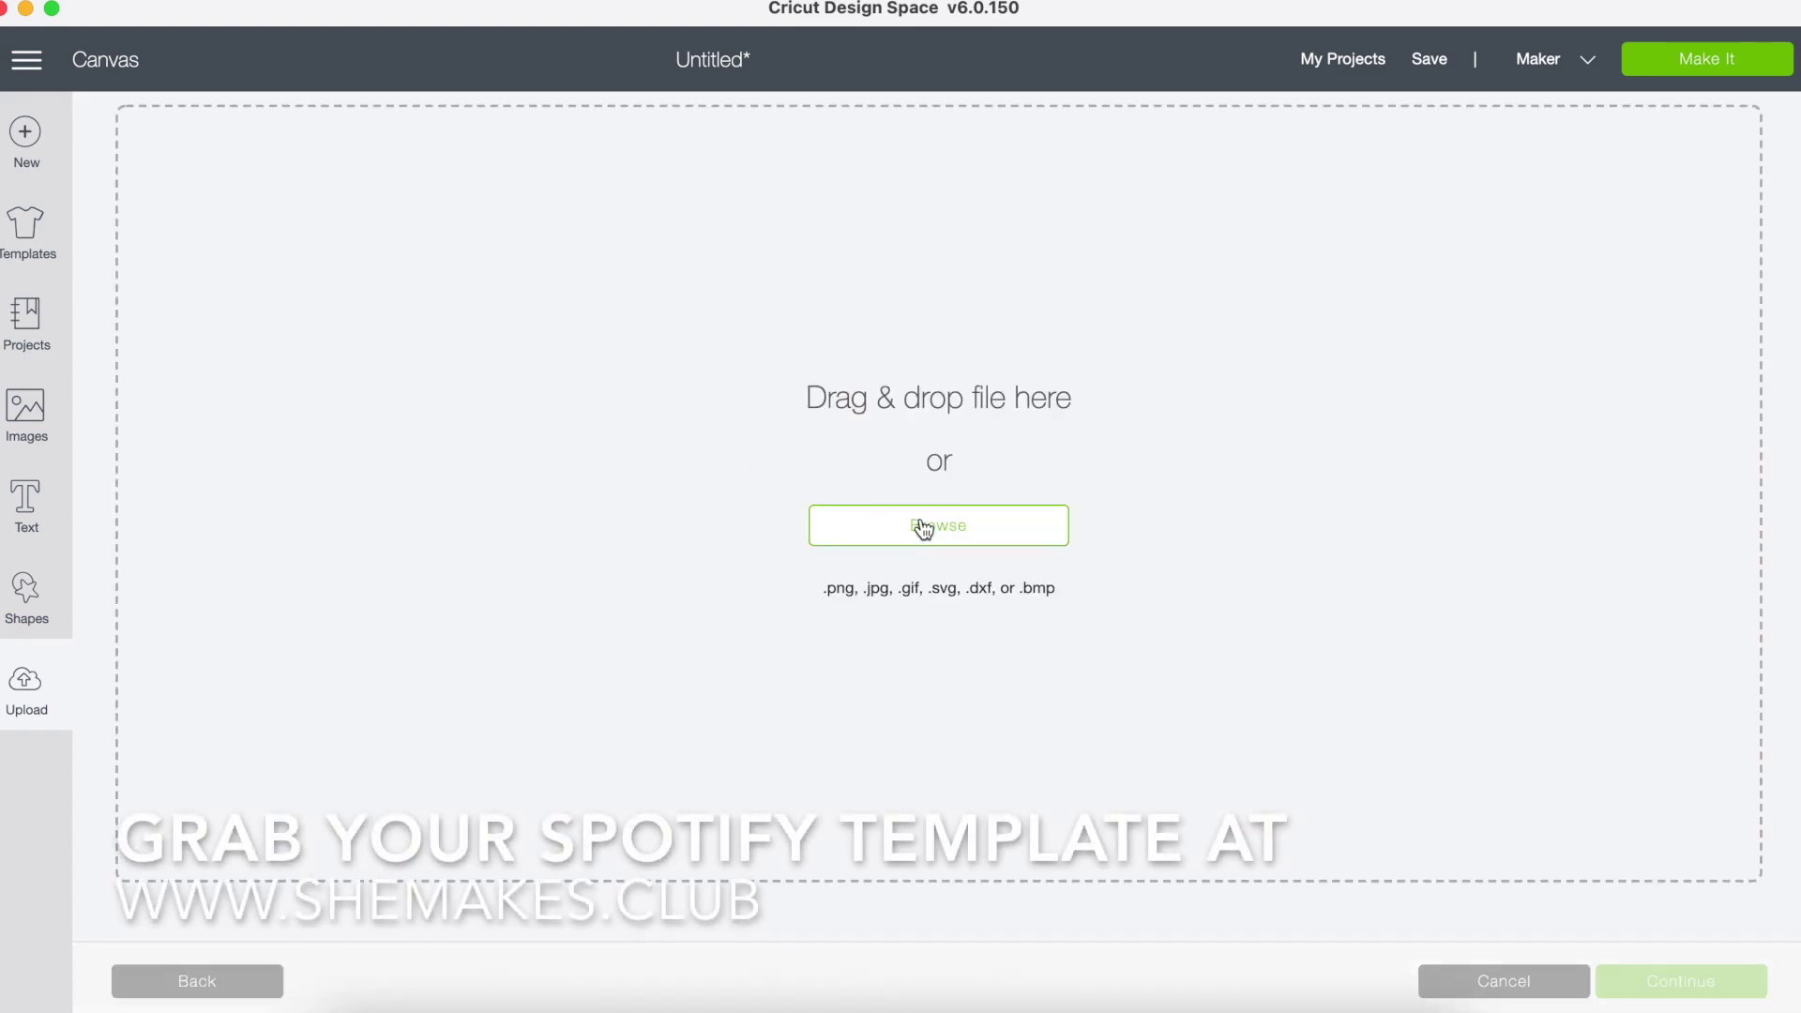
left_click(923, 526)
left_click(488, 493)
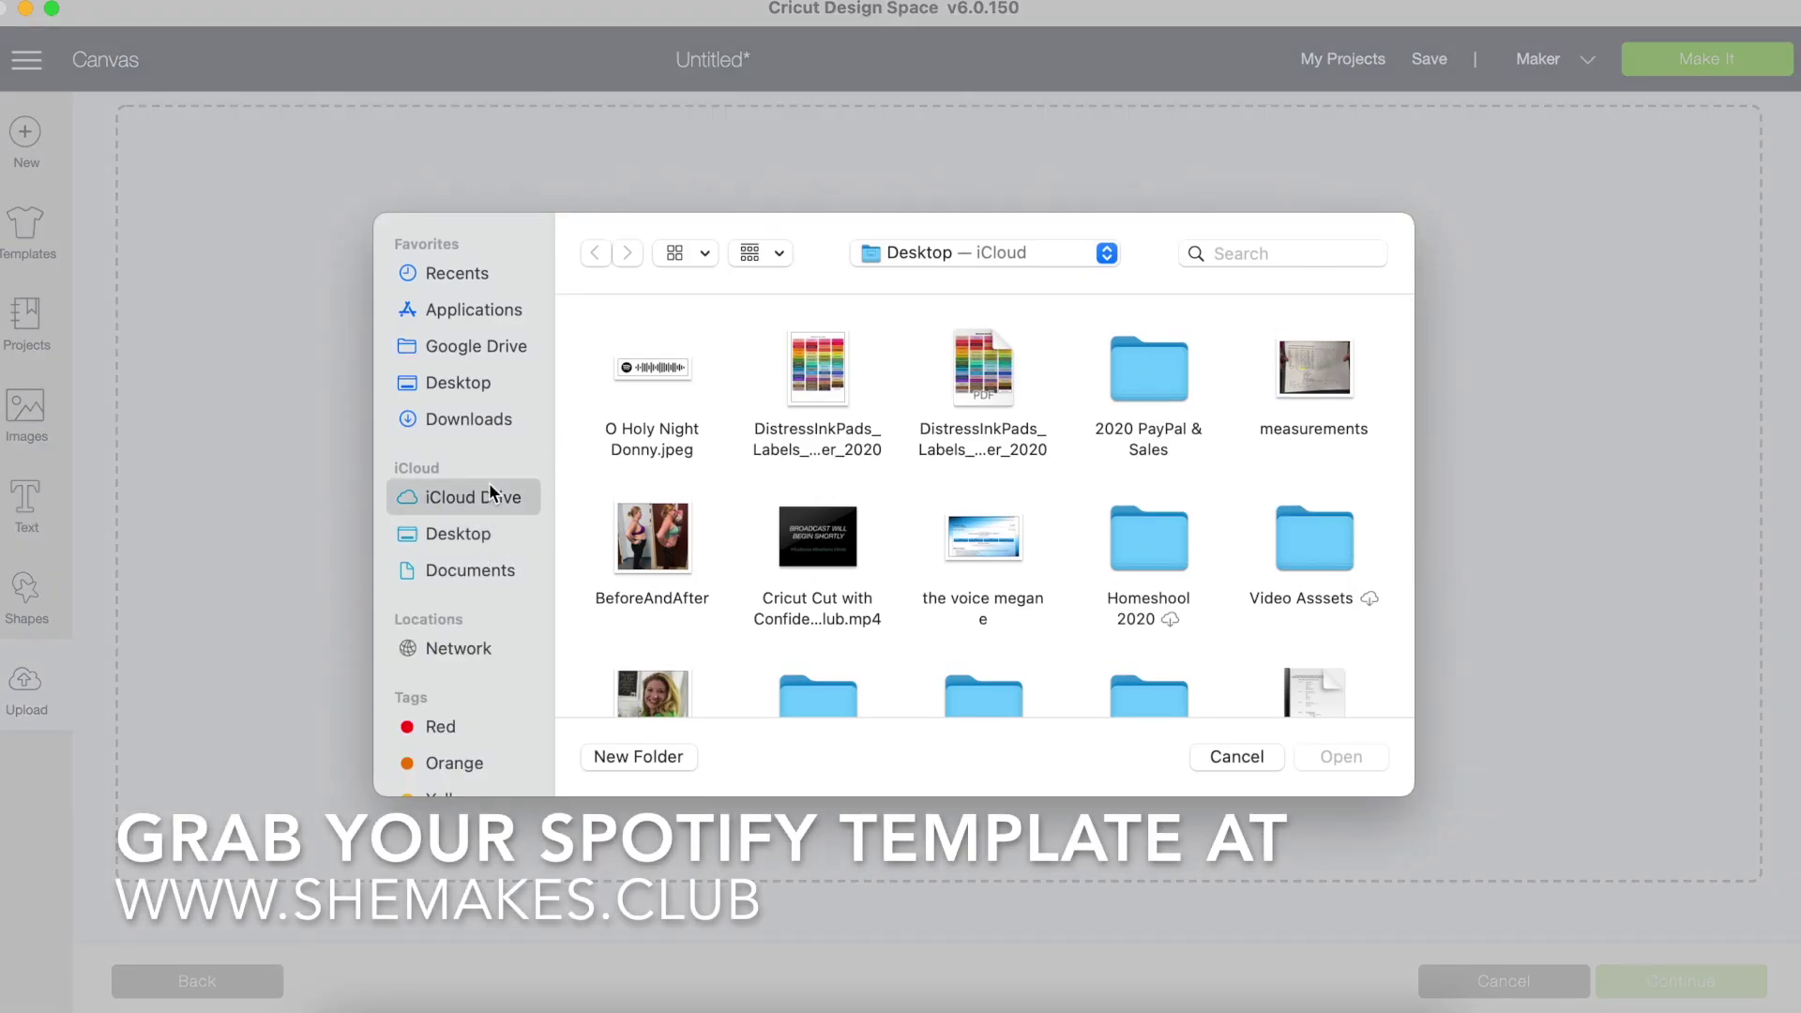
scroll(1028, 458, "down", 3)
scroll(1029, 460, "down", 2)
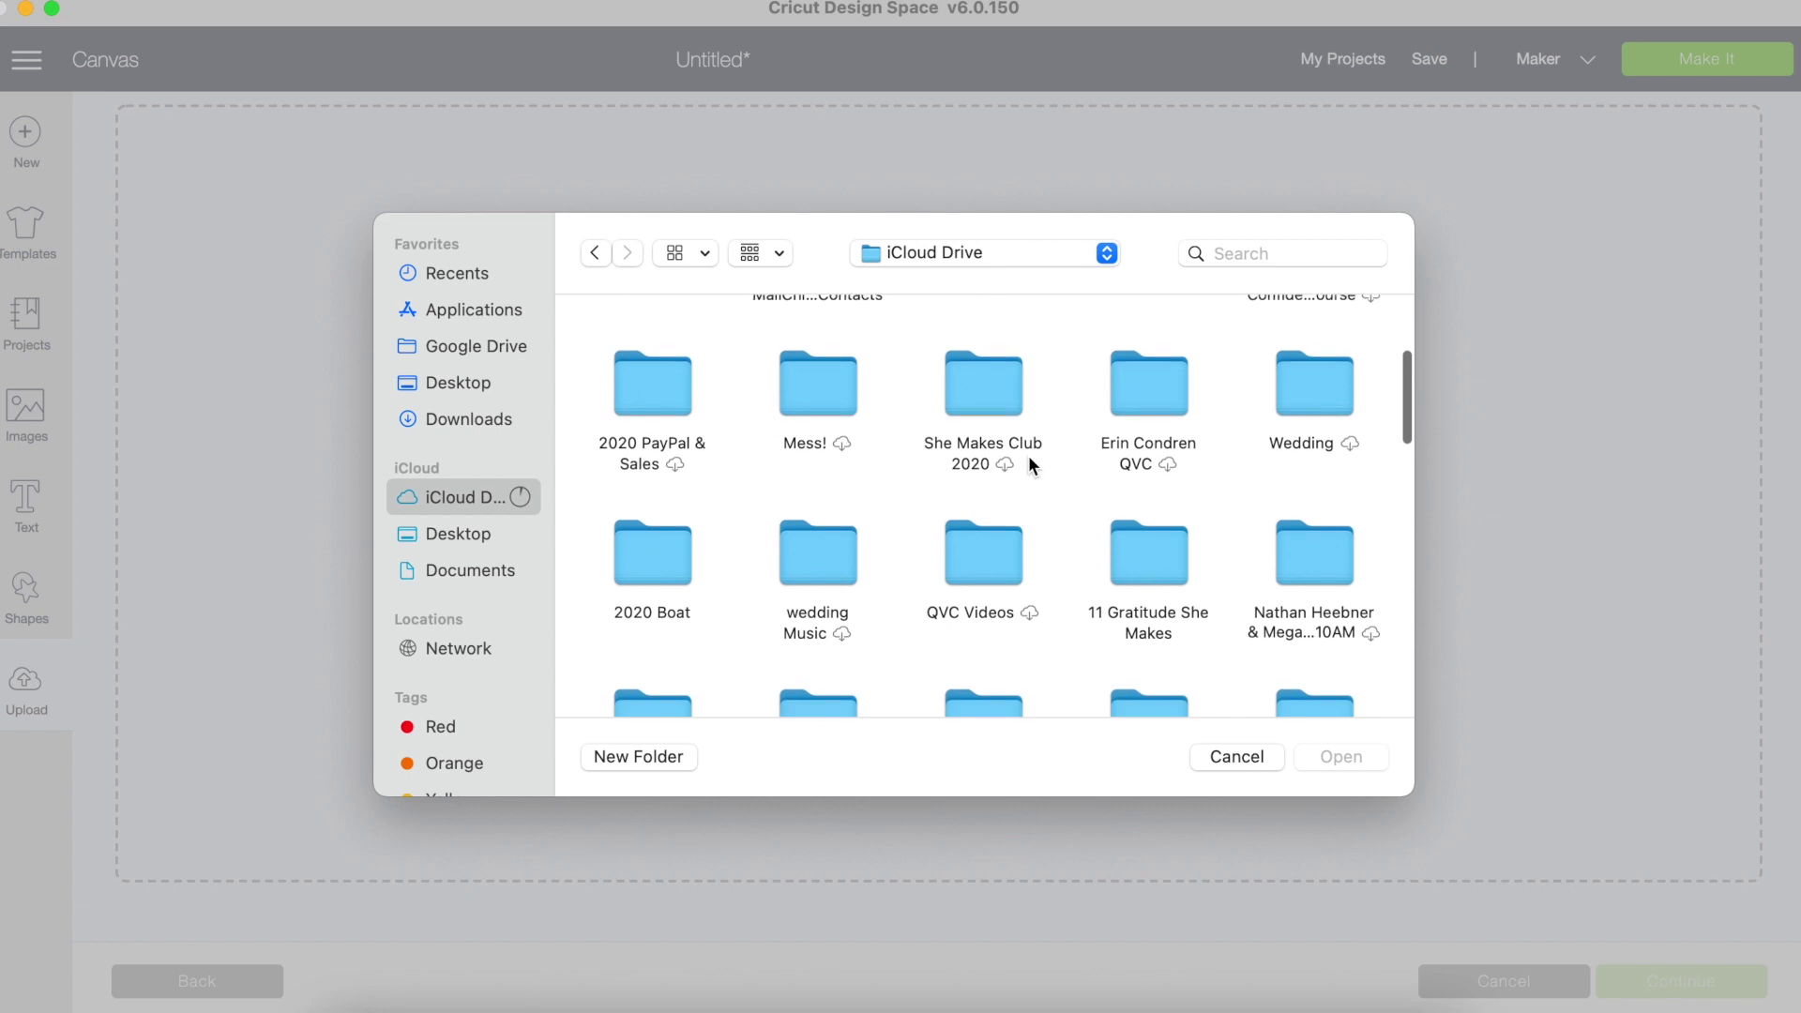
left_click(1232, 254)
type("spo")
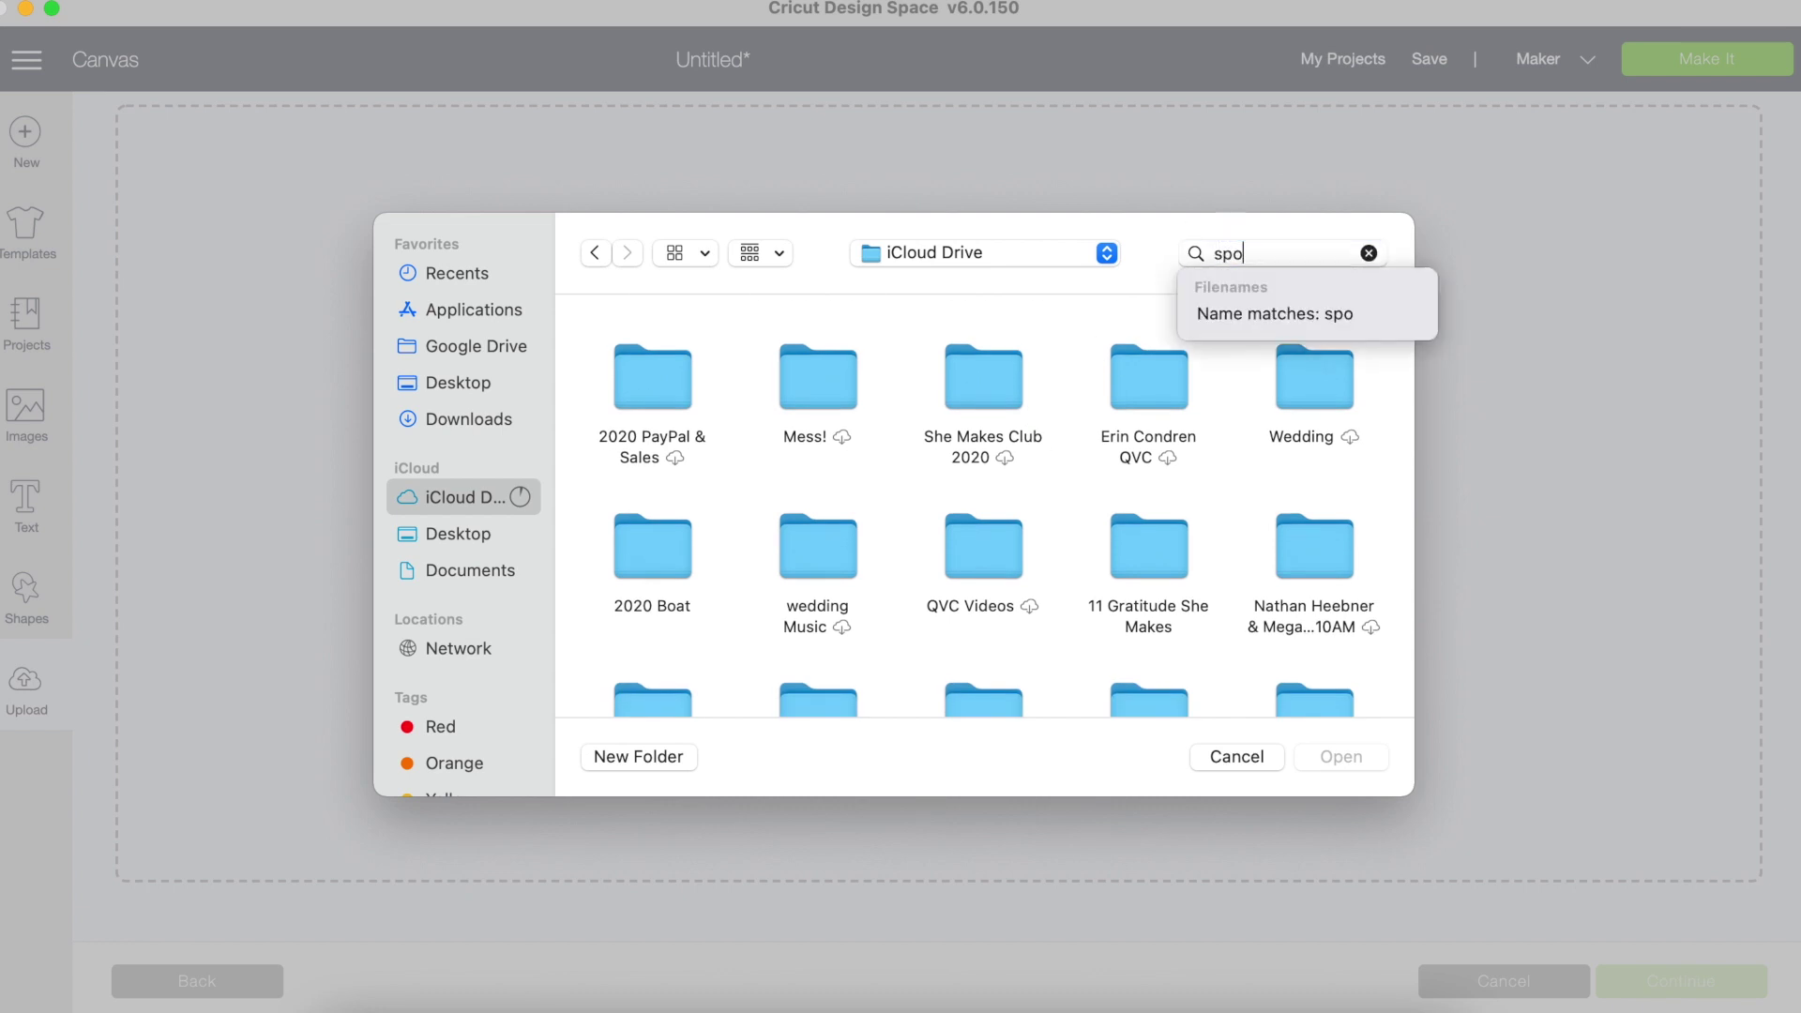
double_click(788, 451)
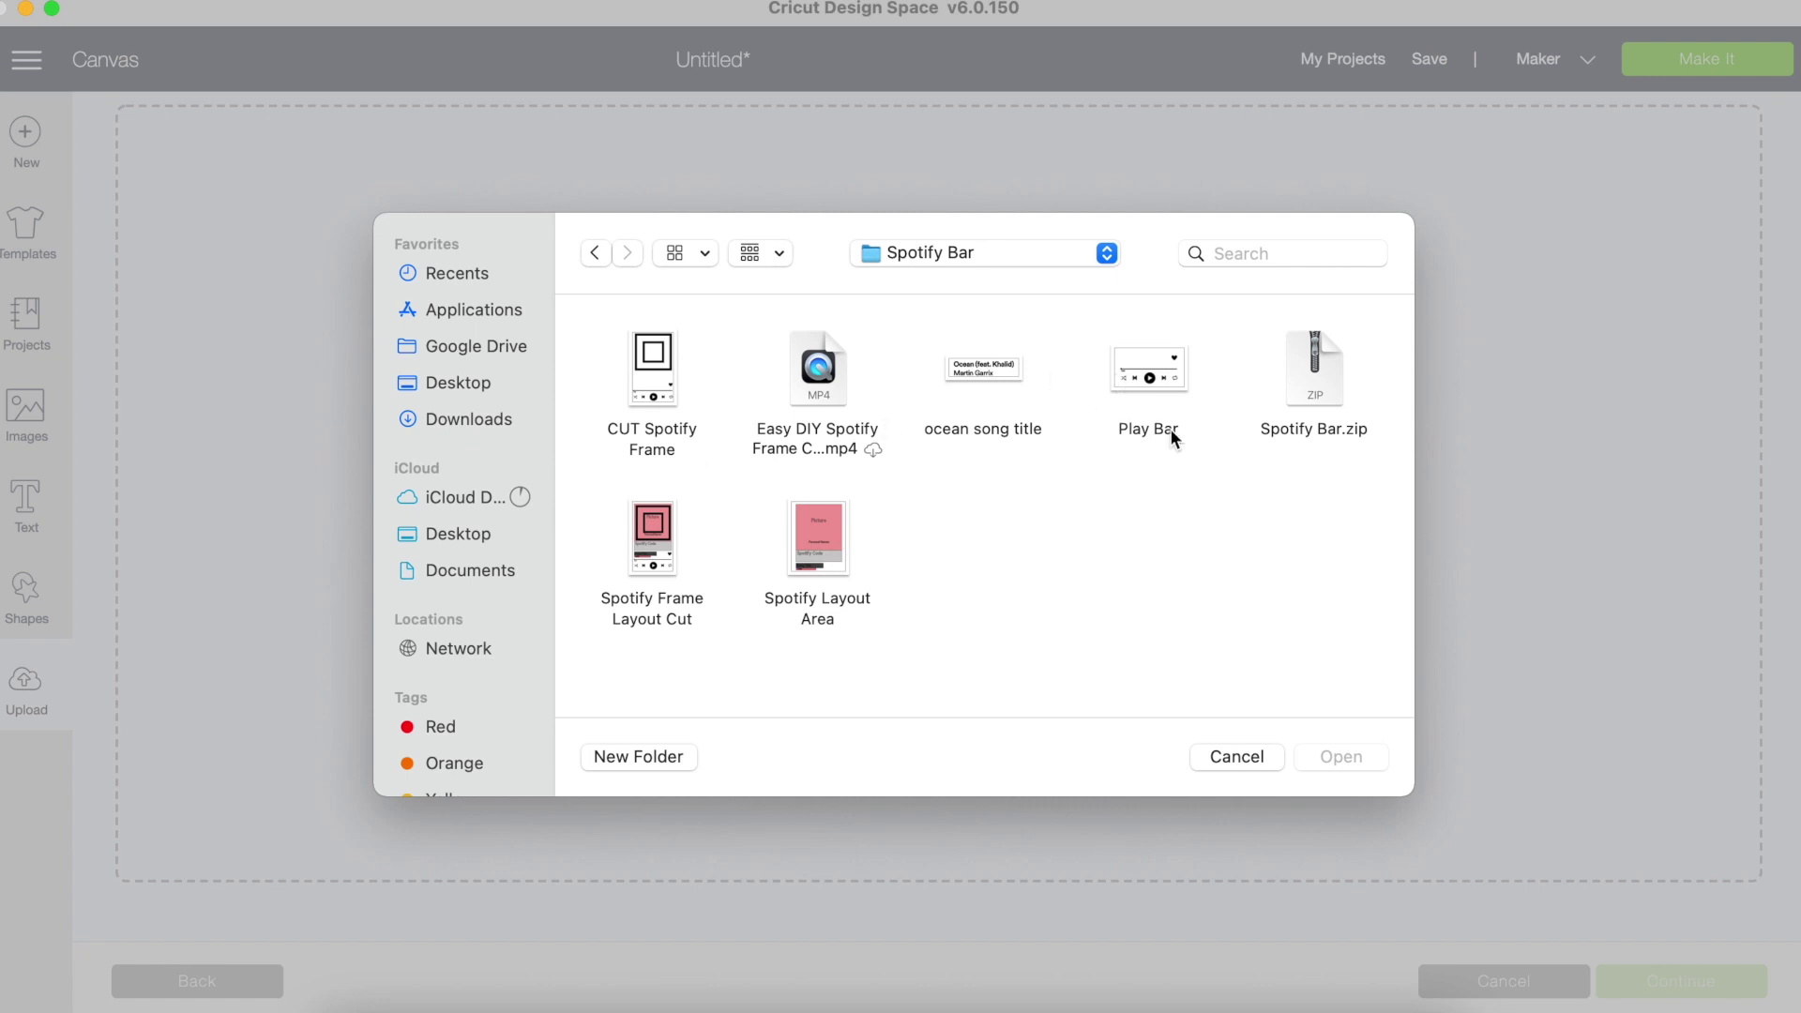
left_click(1176, 428)
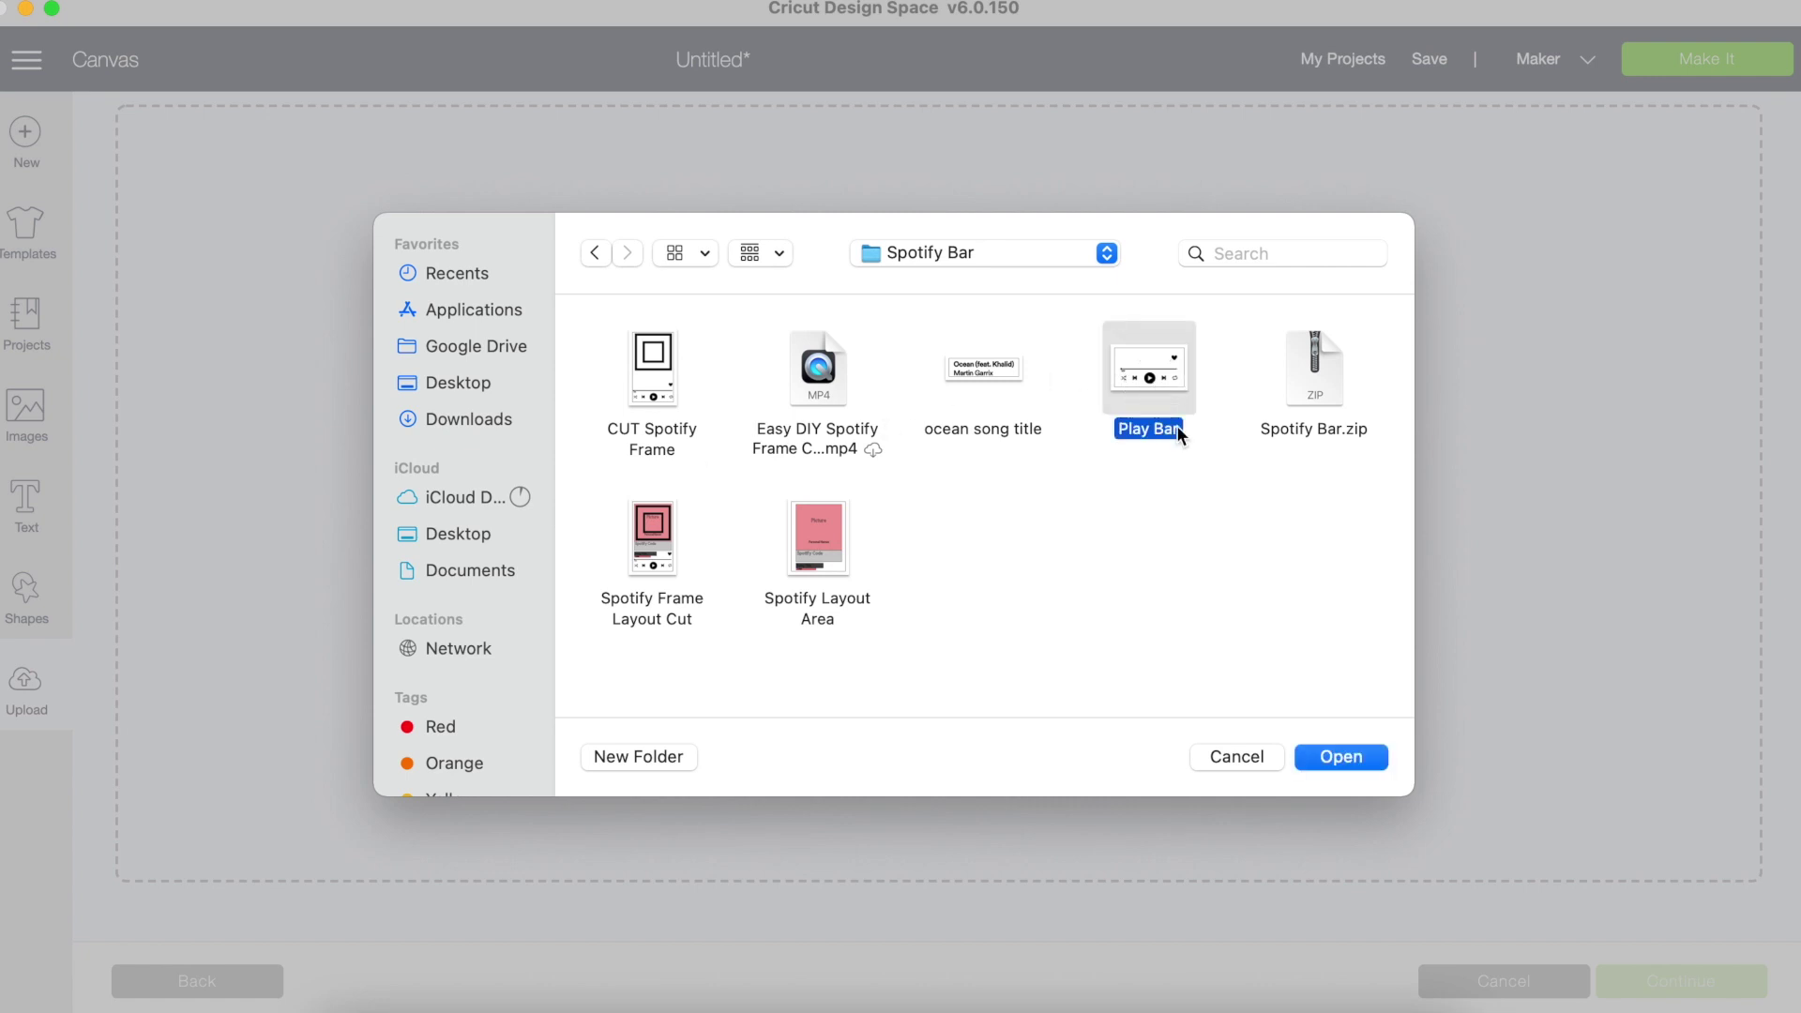
left_click(1349, 757)
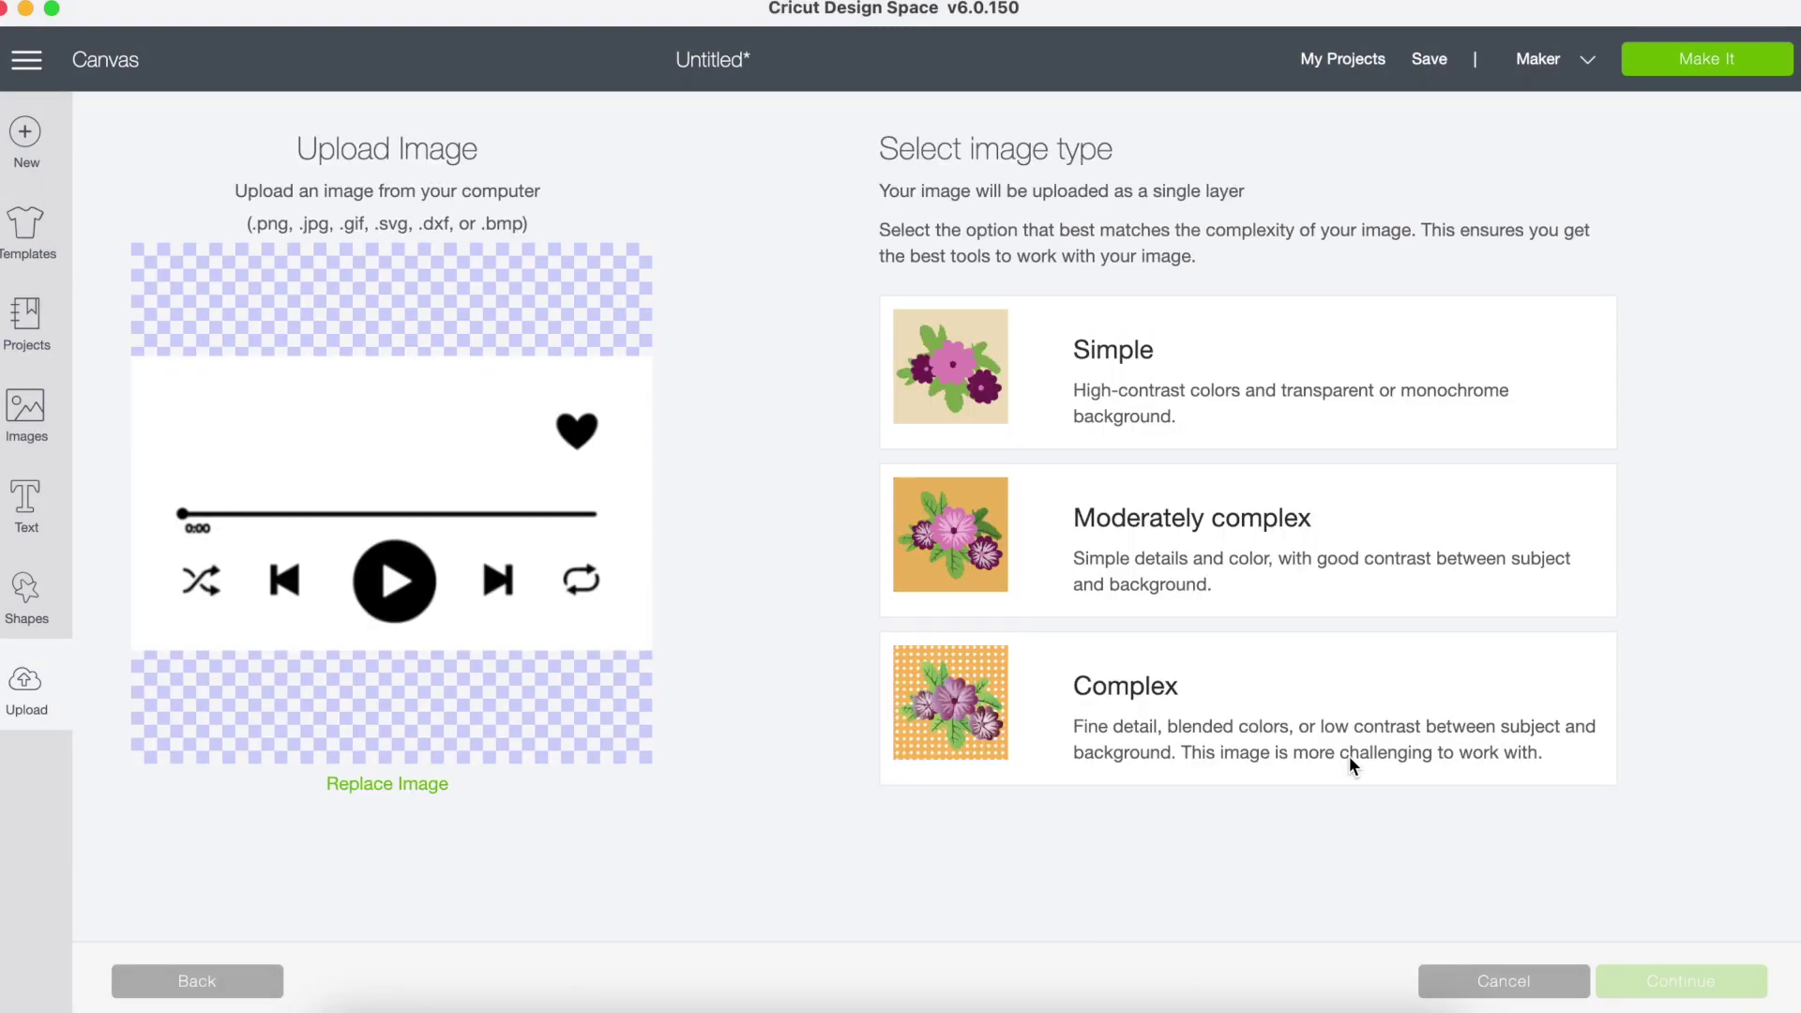
Erase the Play Bar's grey background and play triangle, save as a cut image, and select it.
left_click(1099, 518)
left_click(1654, 994)
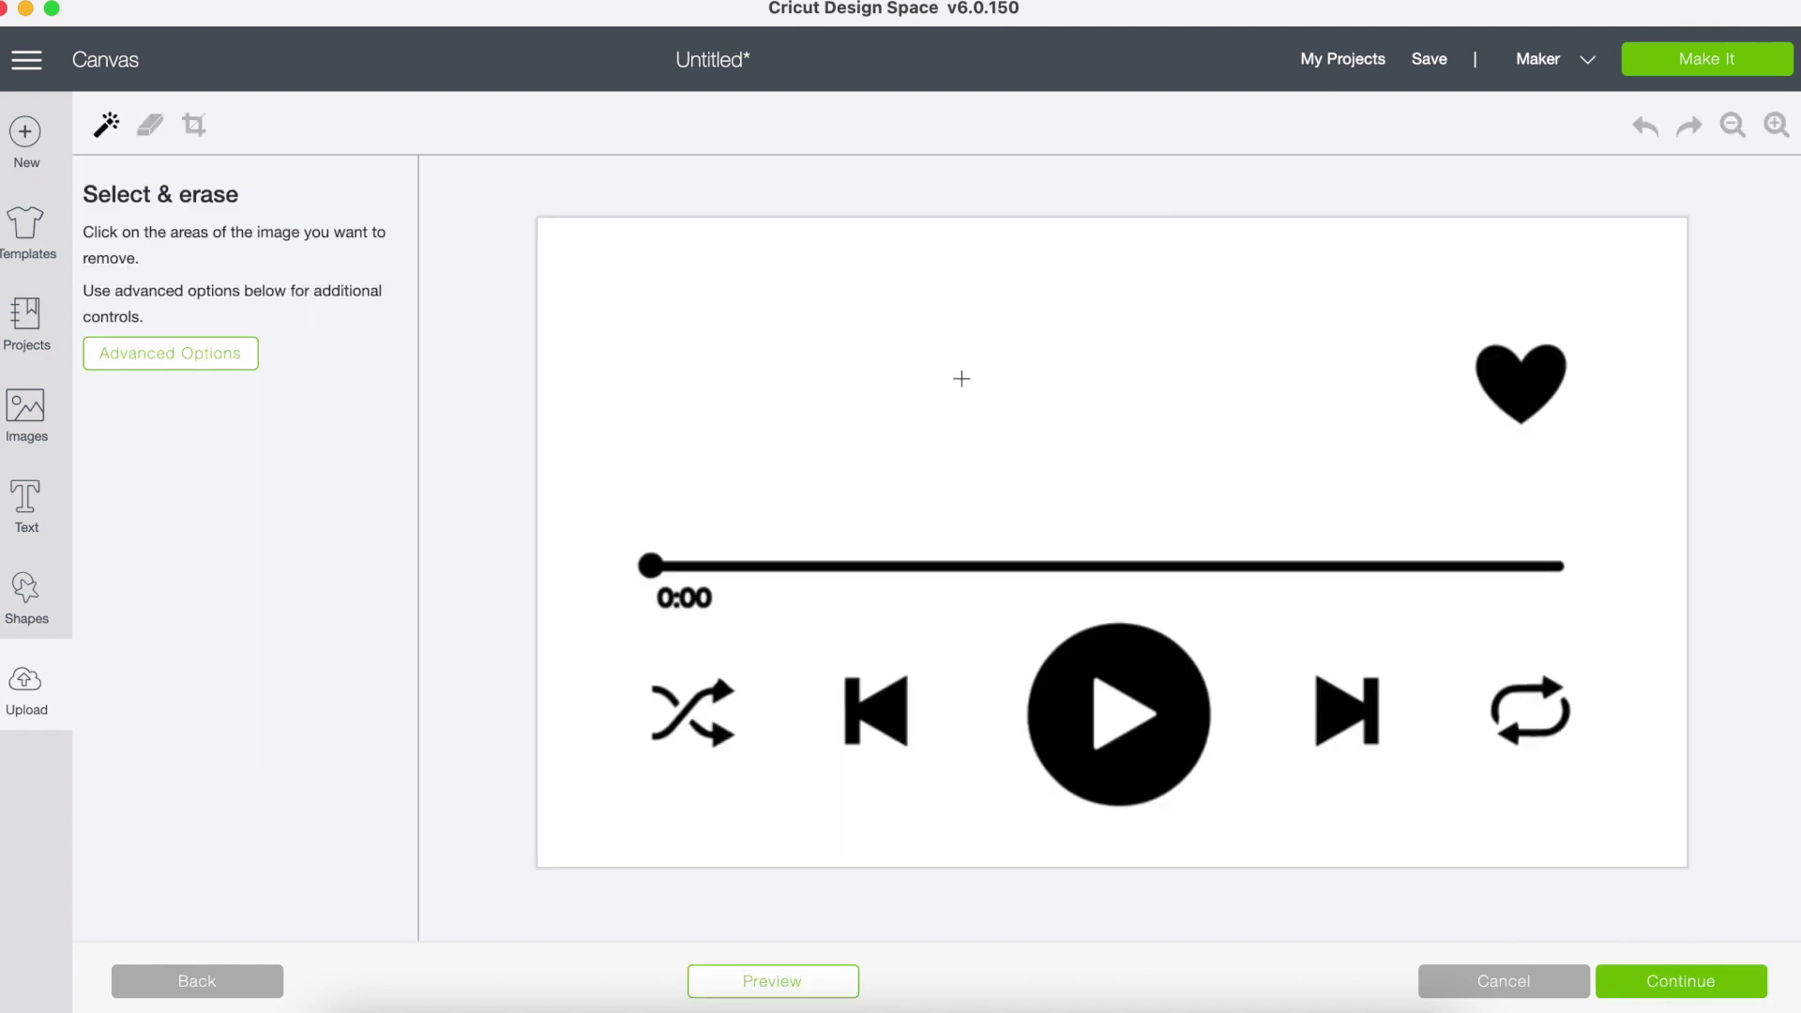
left_click(961, 377)
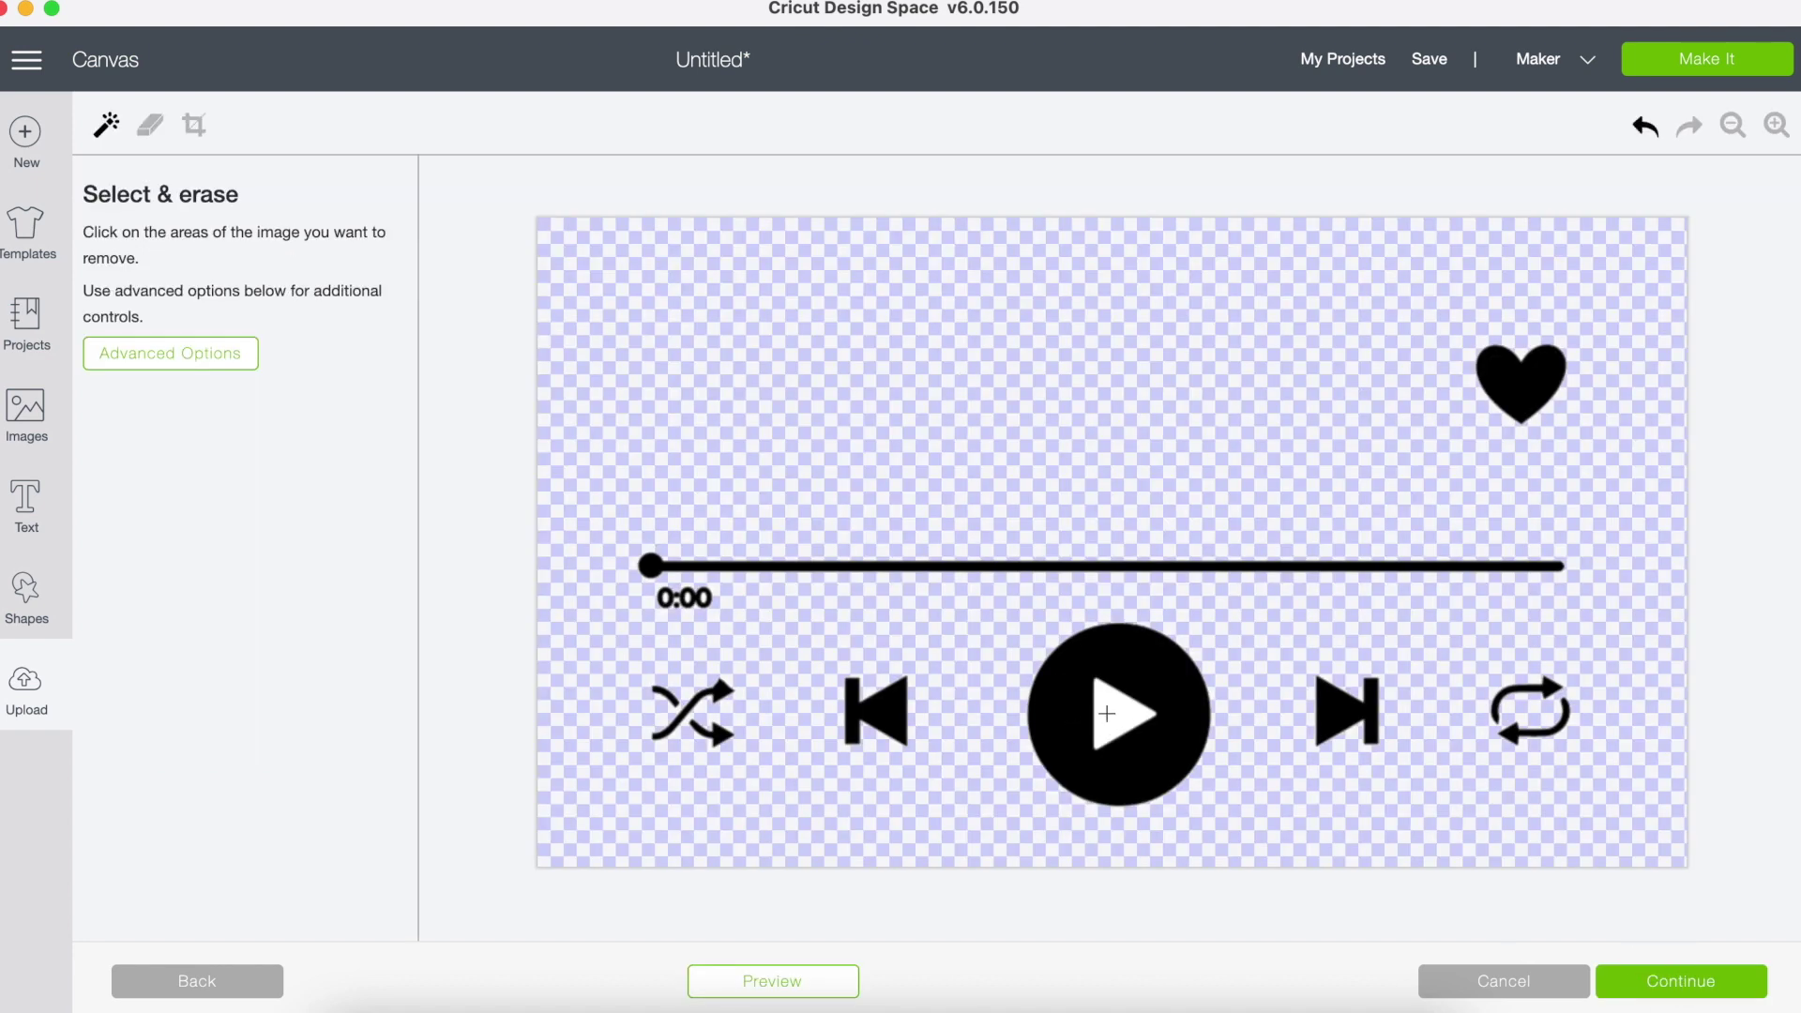
left_click(1121, 718)
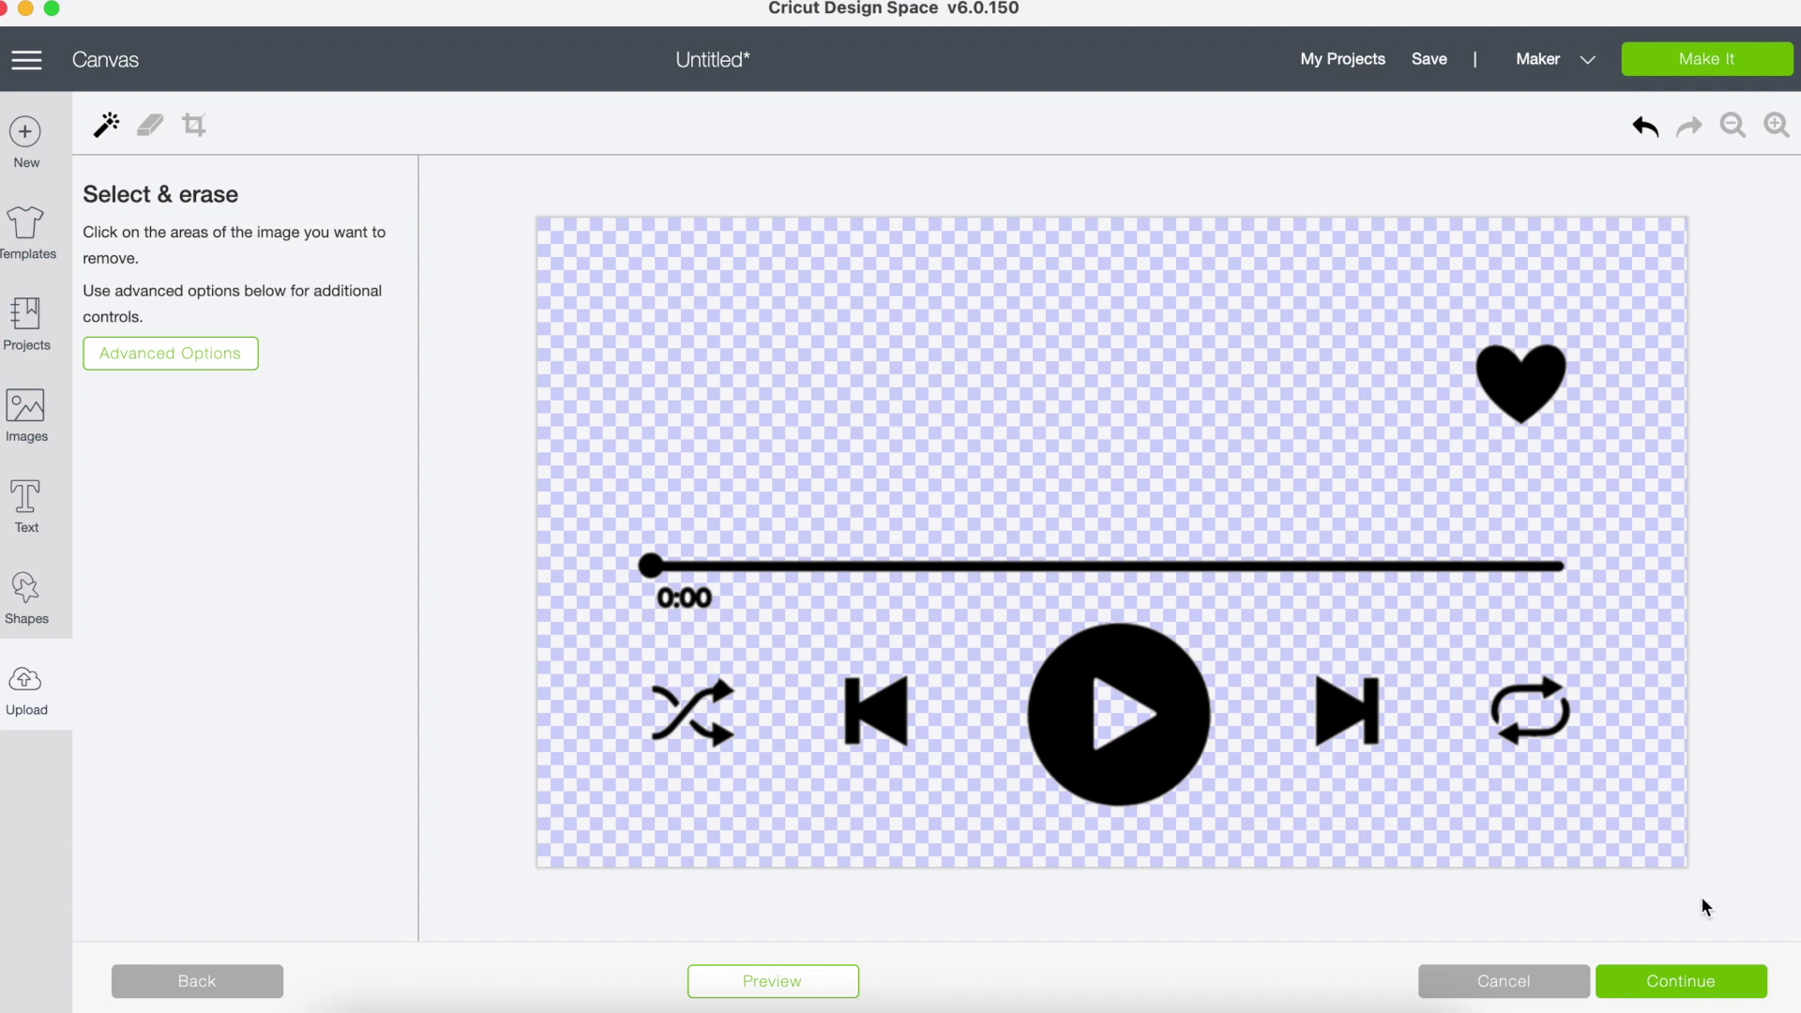
left_click(1669, 992)
left_click(1114, 531)
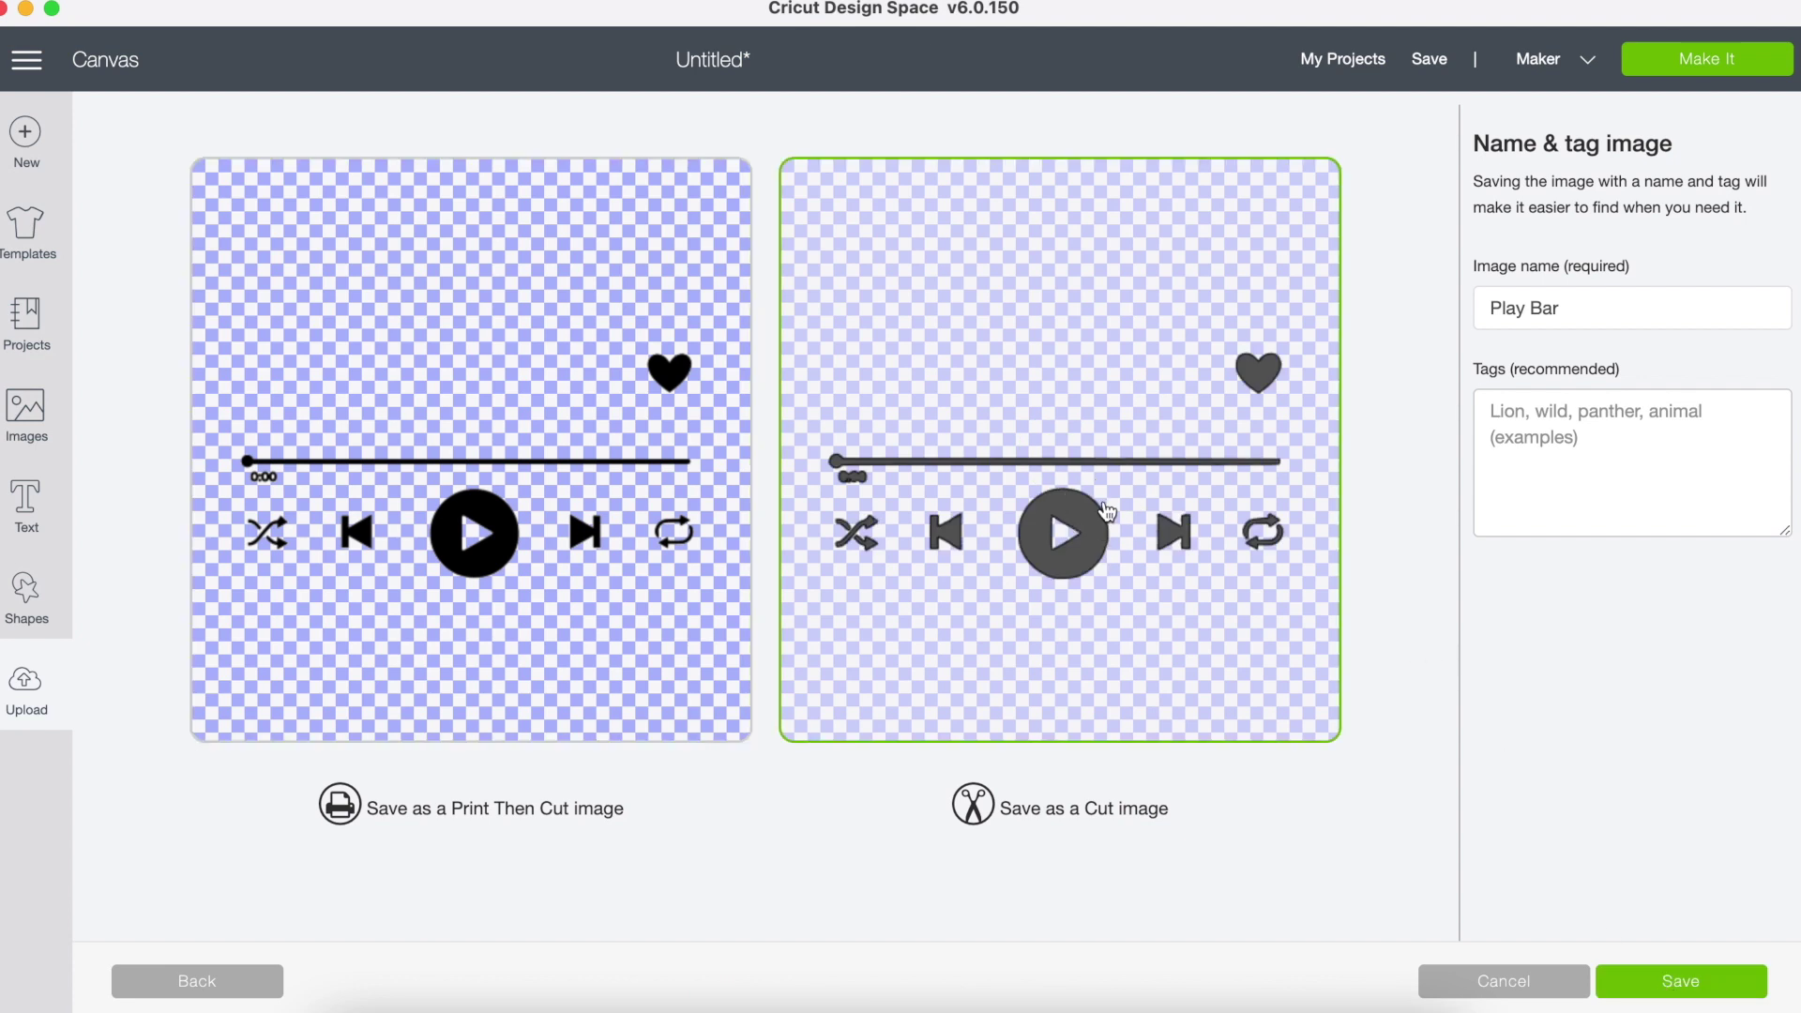
left_click(1699, 982)
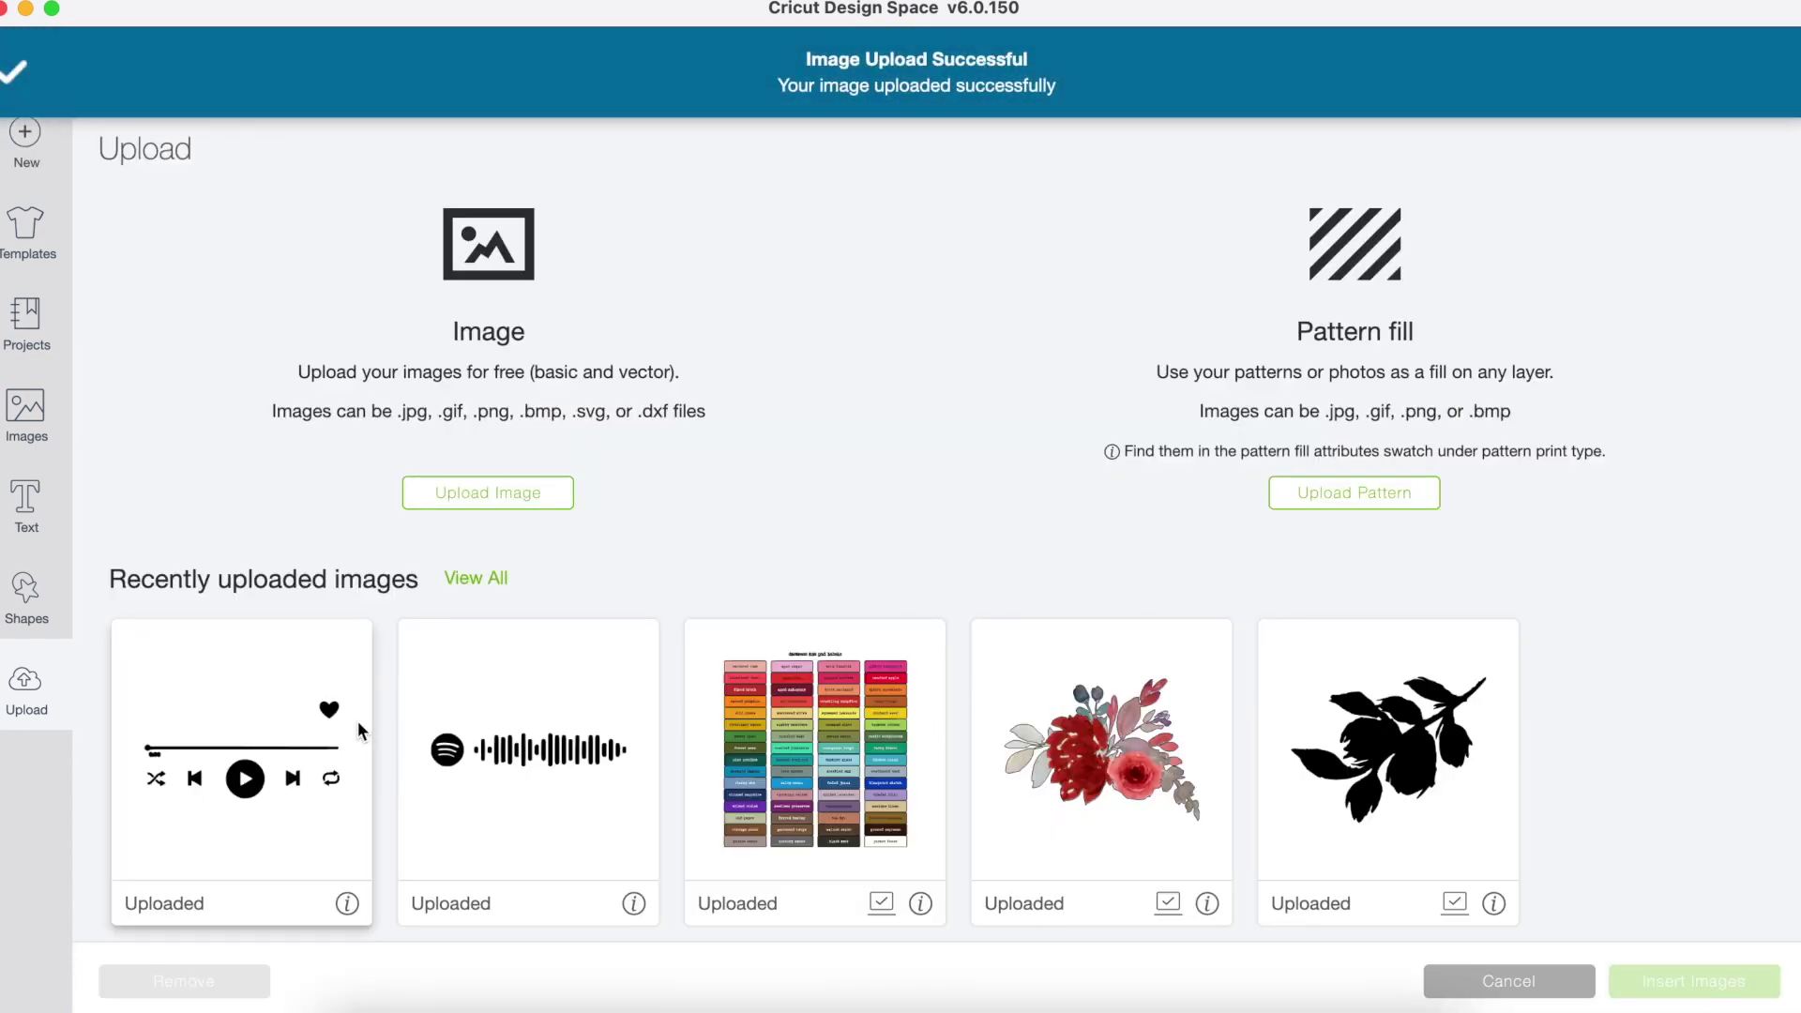
left_click(319, 715)
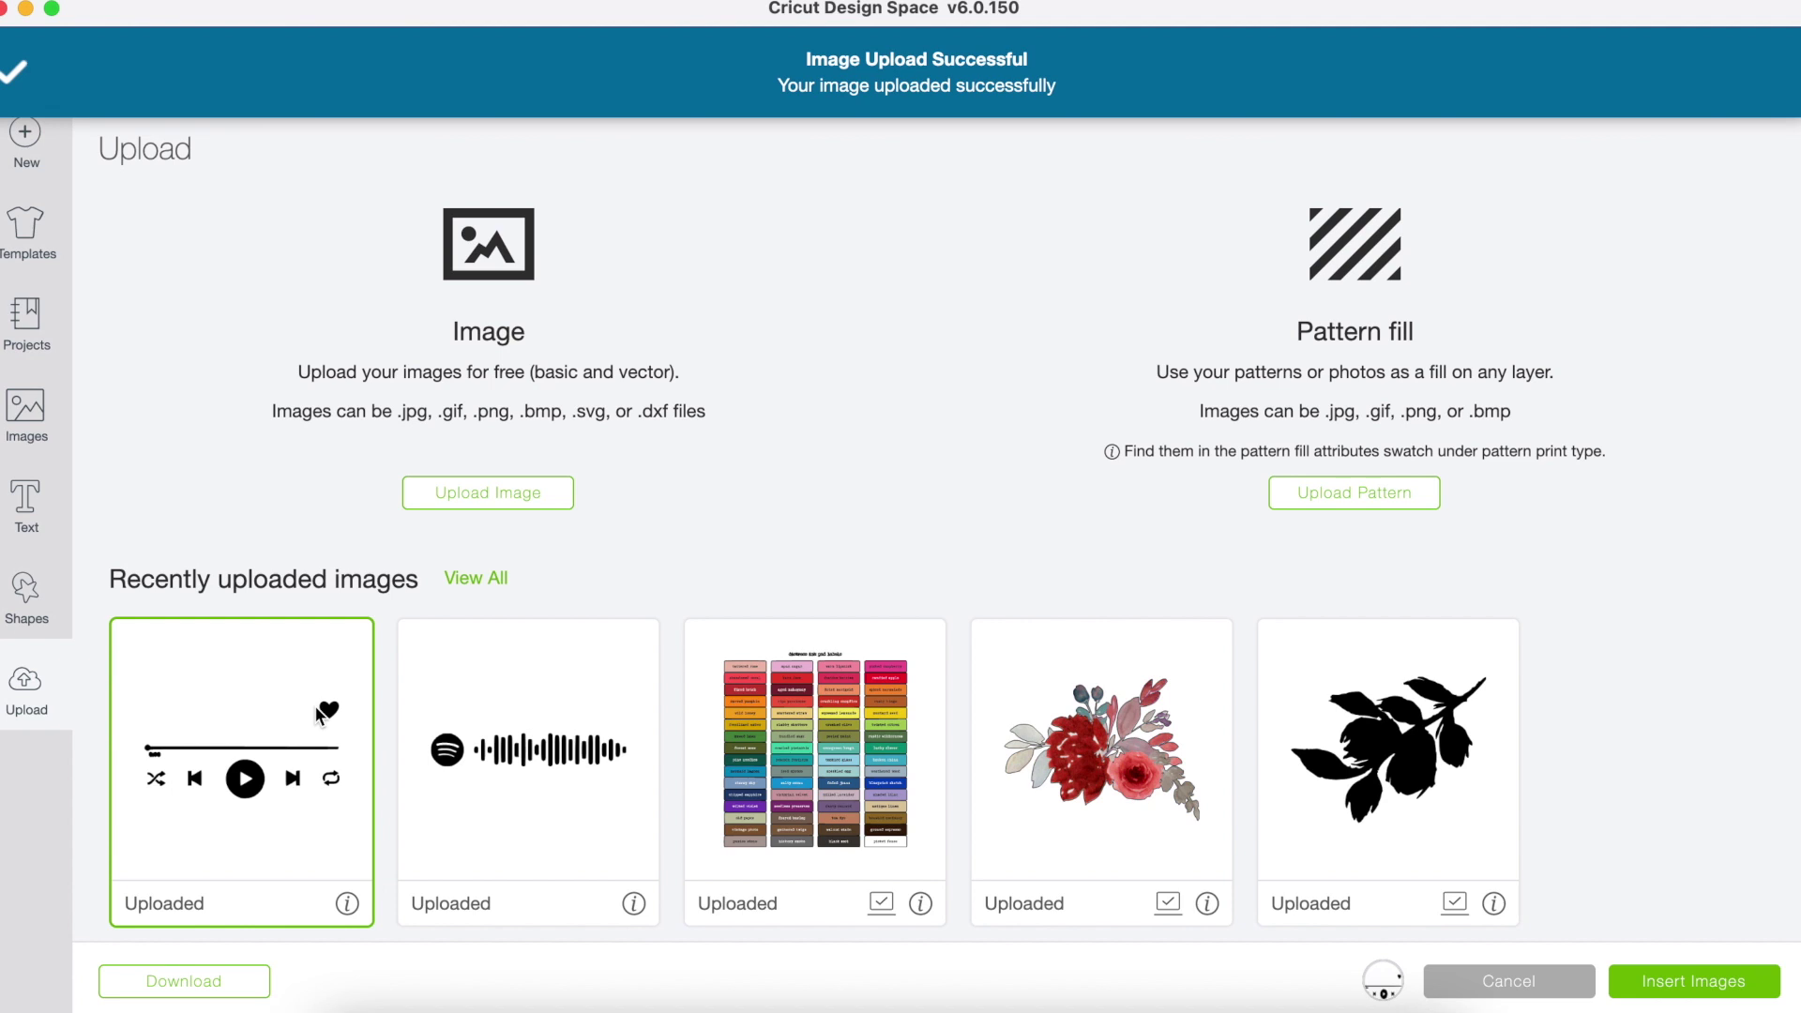
Insert the Play Bar onto the canvas and shrink it to about 2.5 inches wide.
left_click(1665, 983)
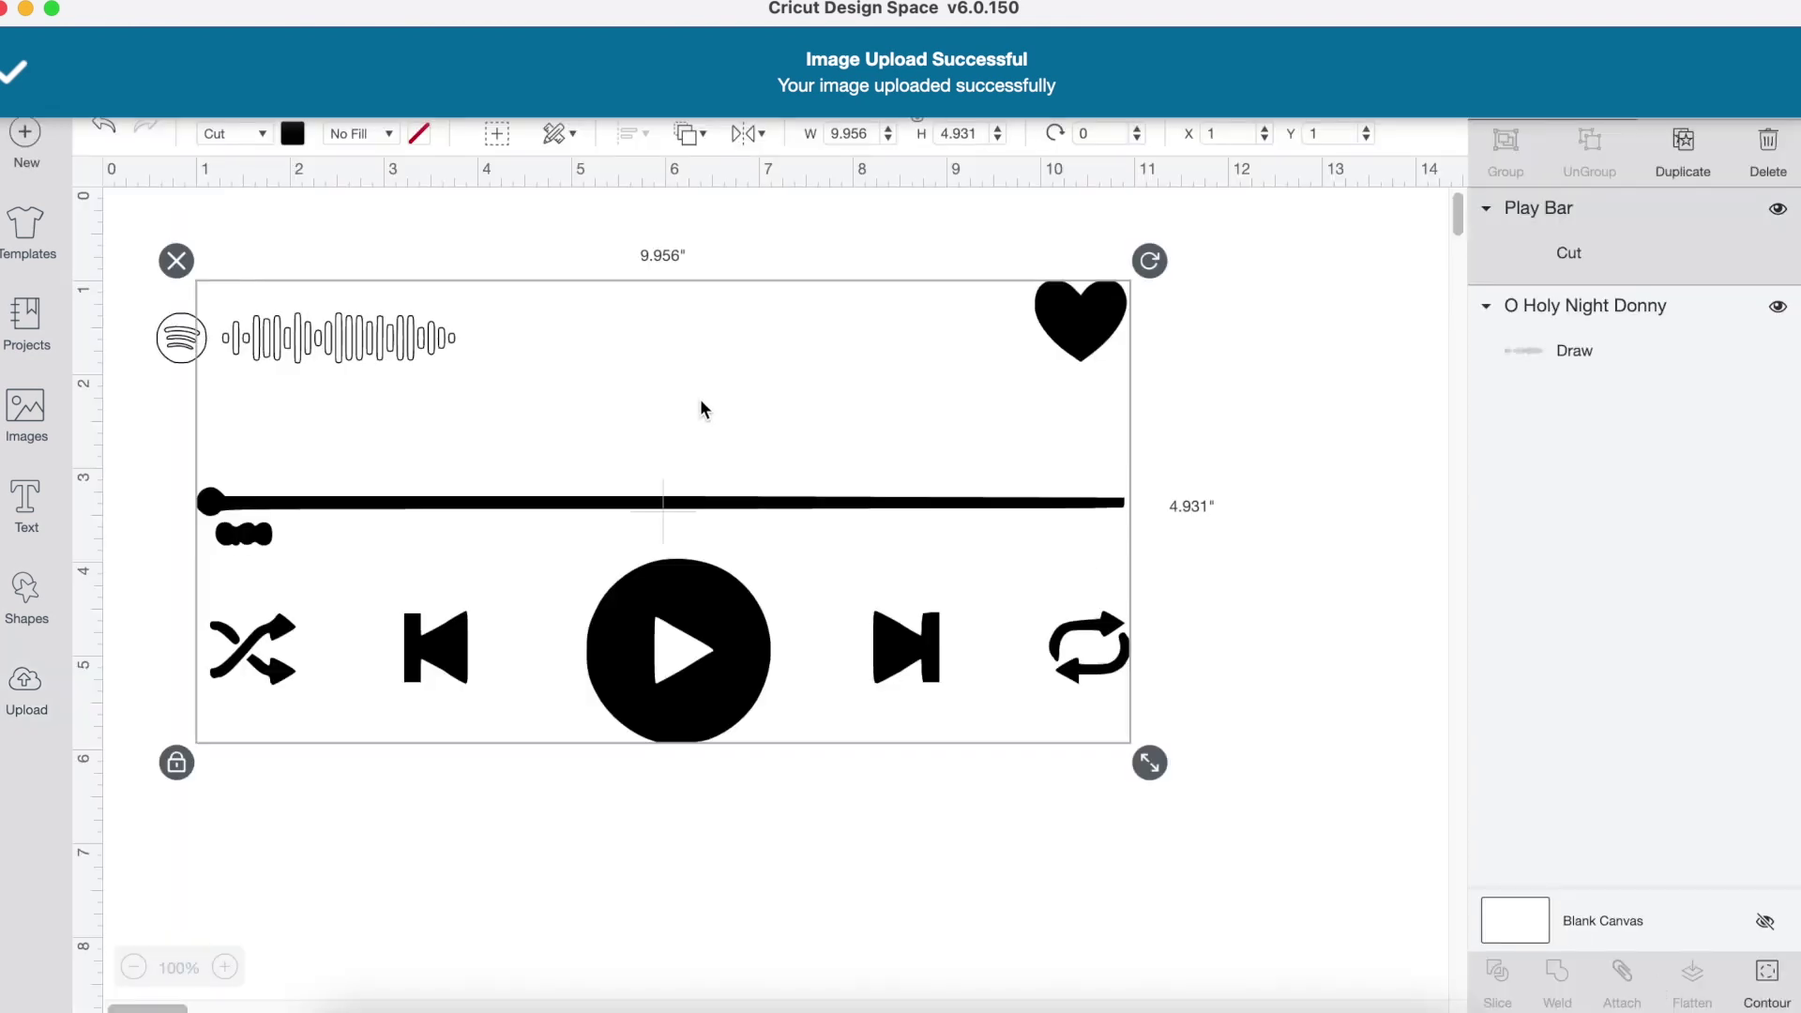
left_click_drag(1148, 760, 500, 499)
left_click_drag(647, 514, 381, 451)
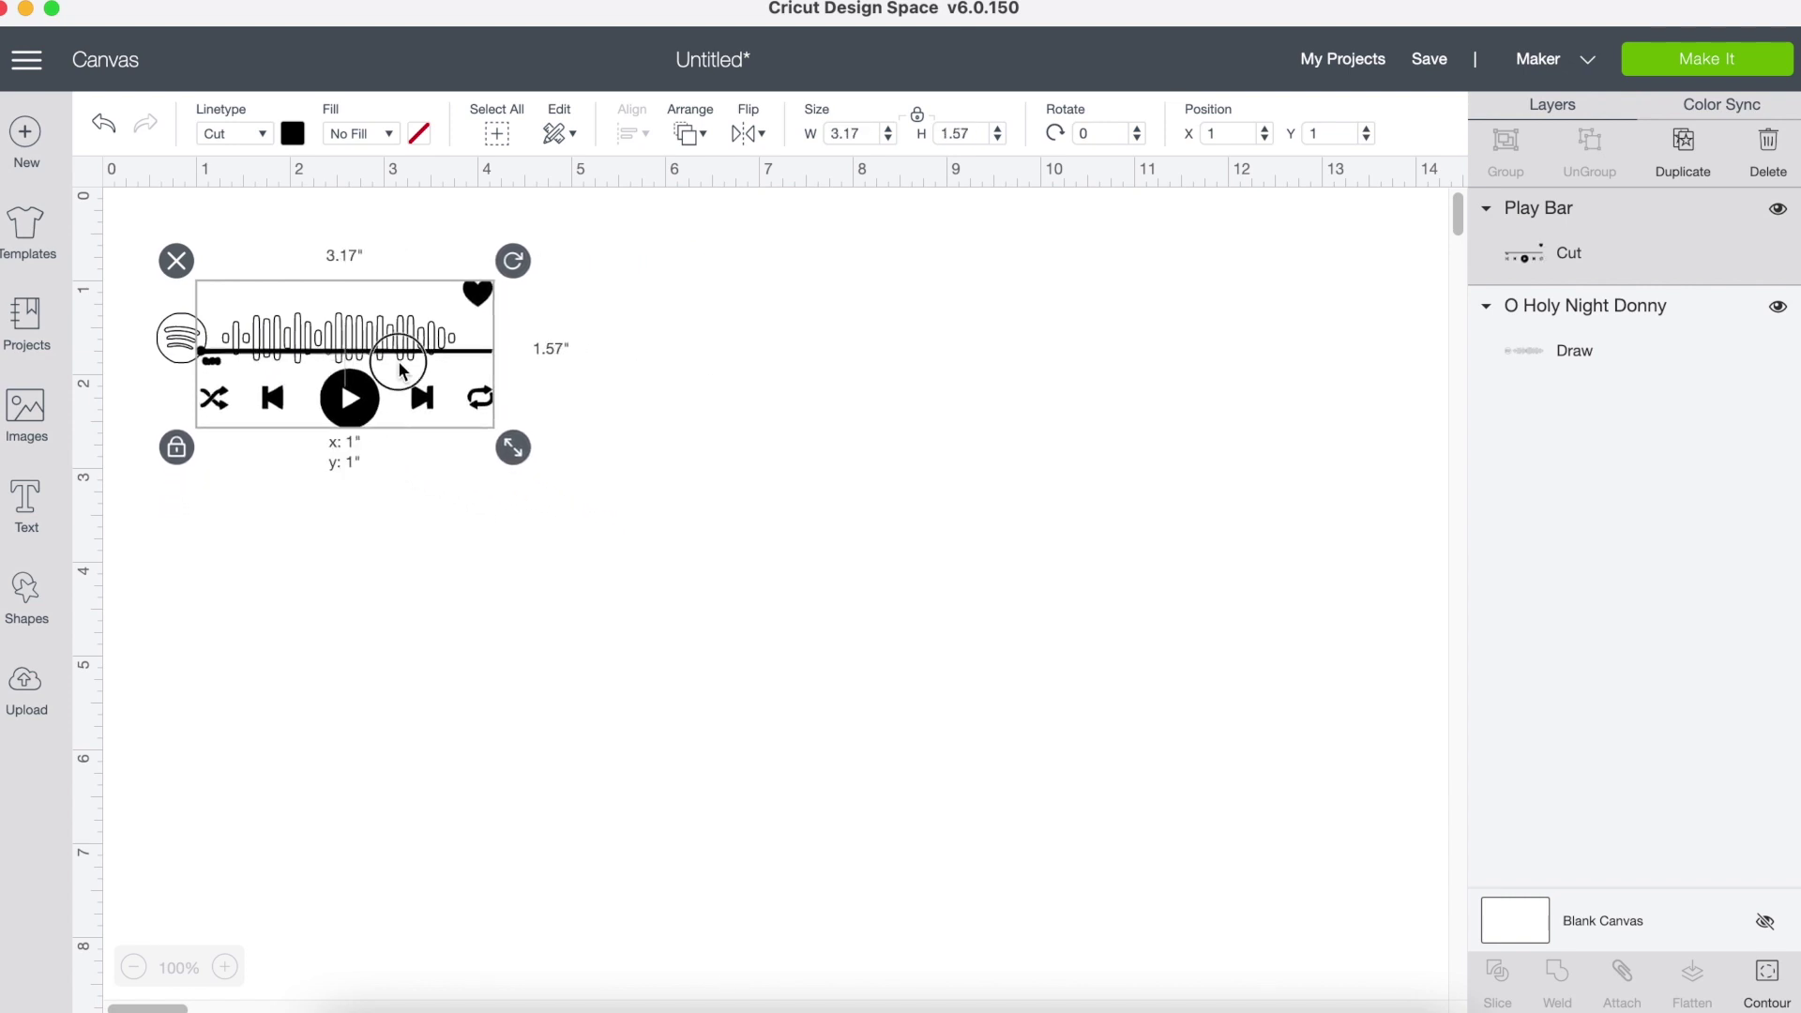
left_click_drag(400, 366, 362, 424)
left_click_drag(473, 527, 413, 502)
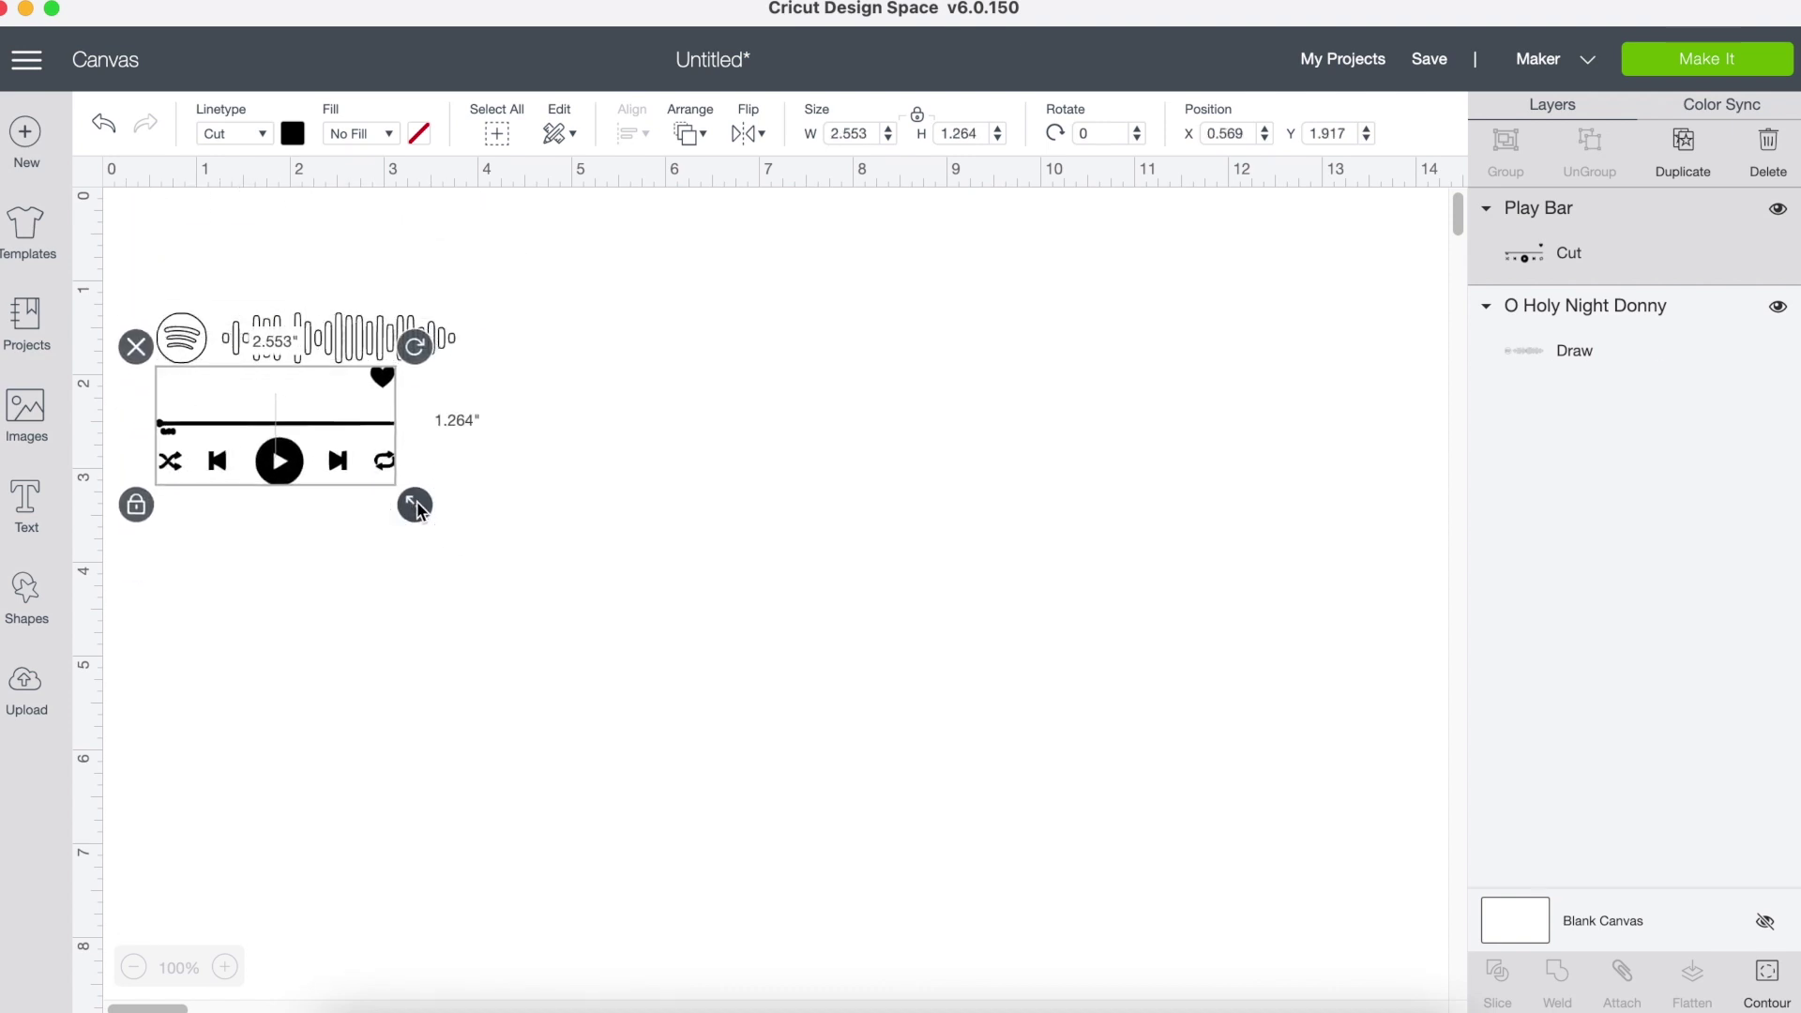
left_click_drag(309, 418, 315, 245)
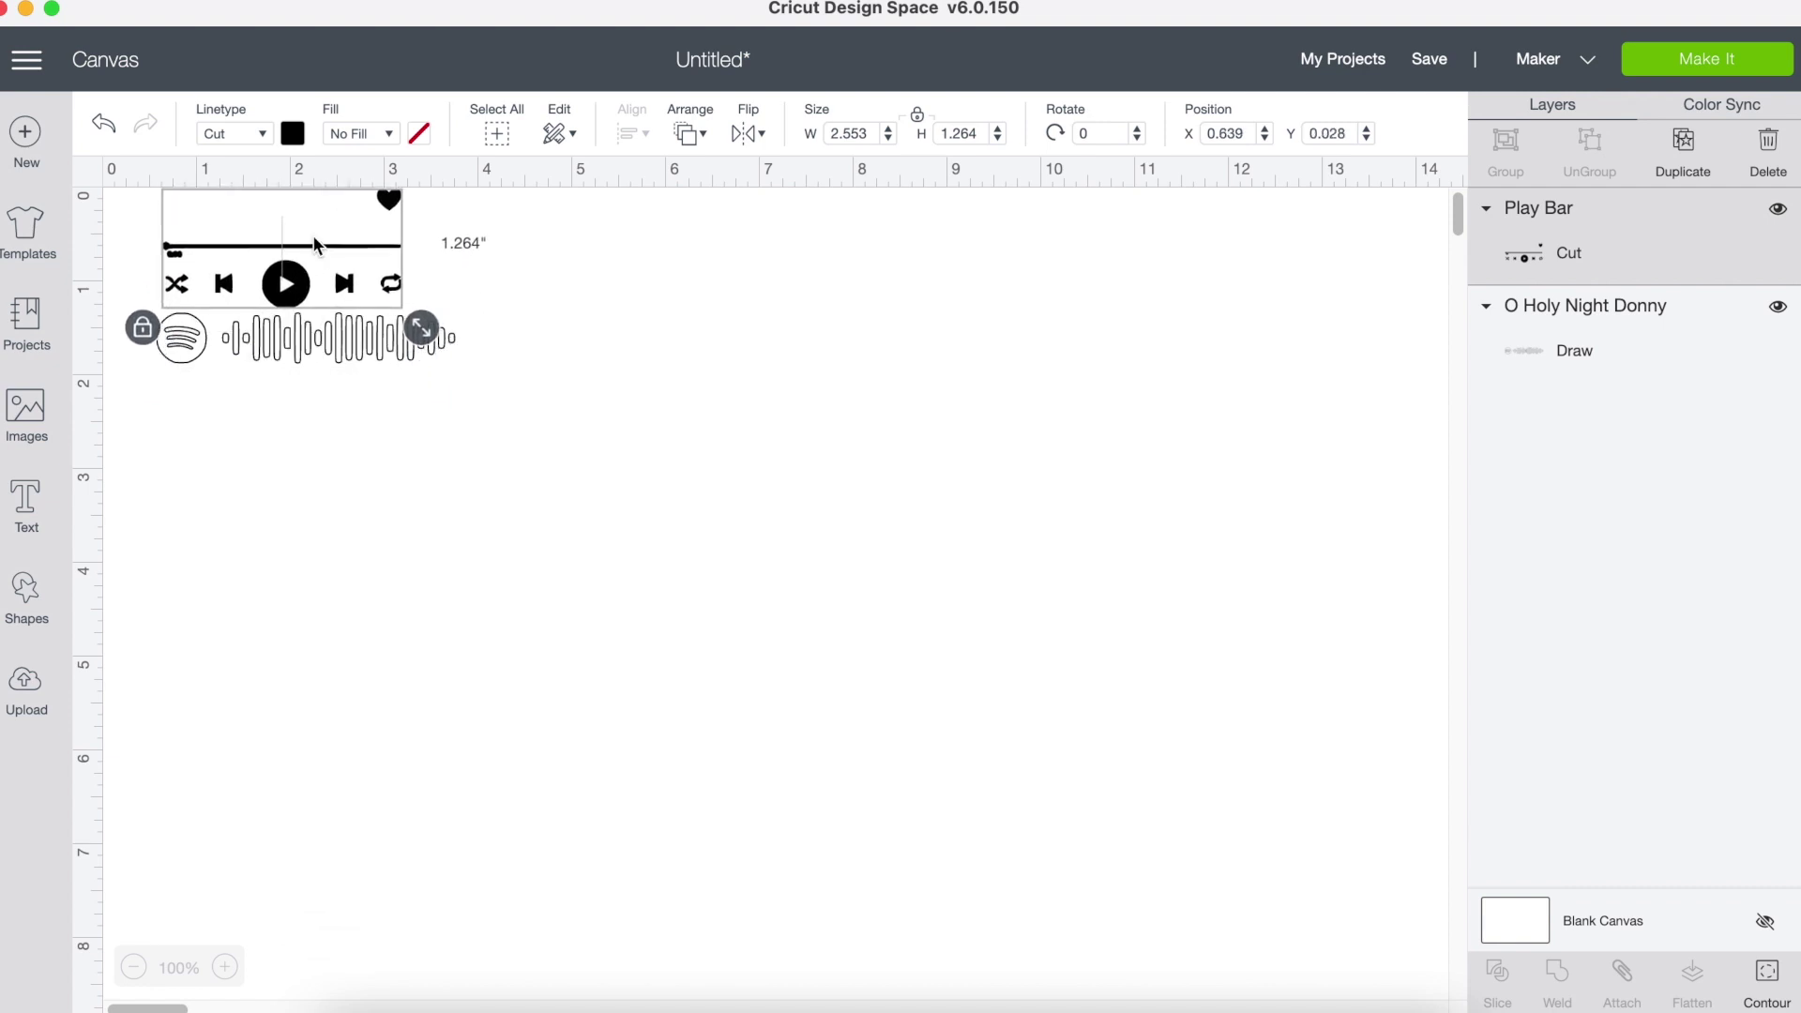
Move the code lower and place the slightly enlarged play bar just above it.
left_click(352, 422)
left_click_drag(352, 354, 347, 416)
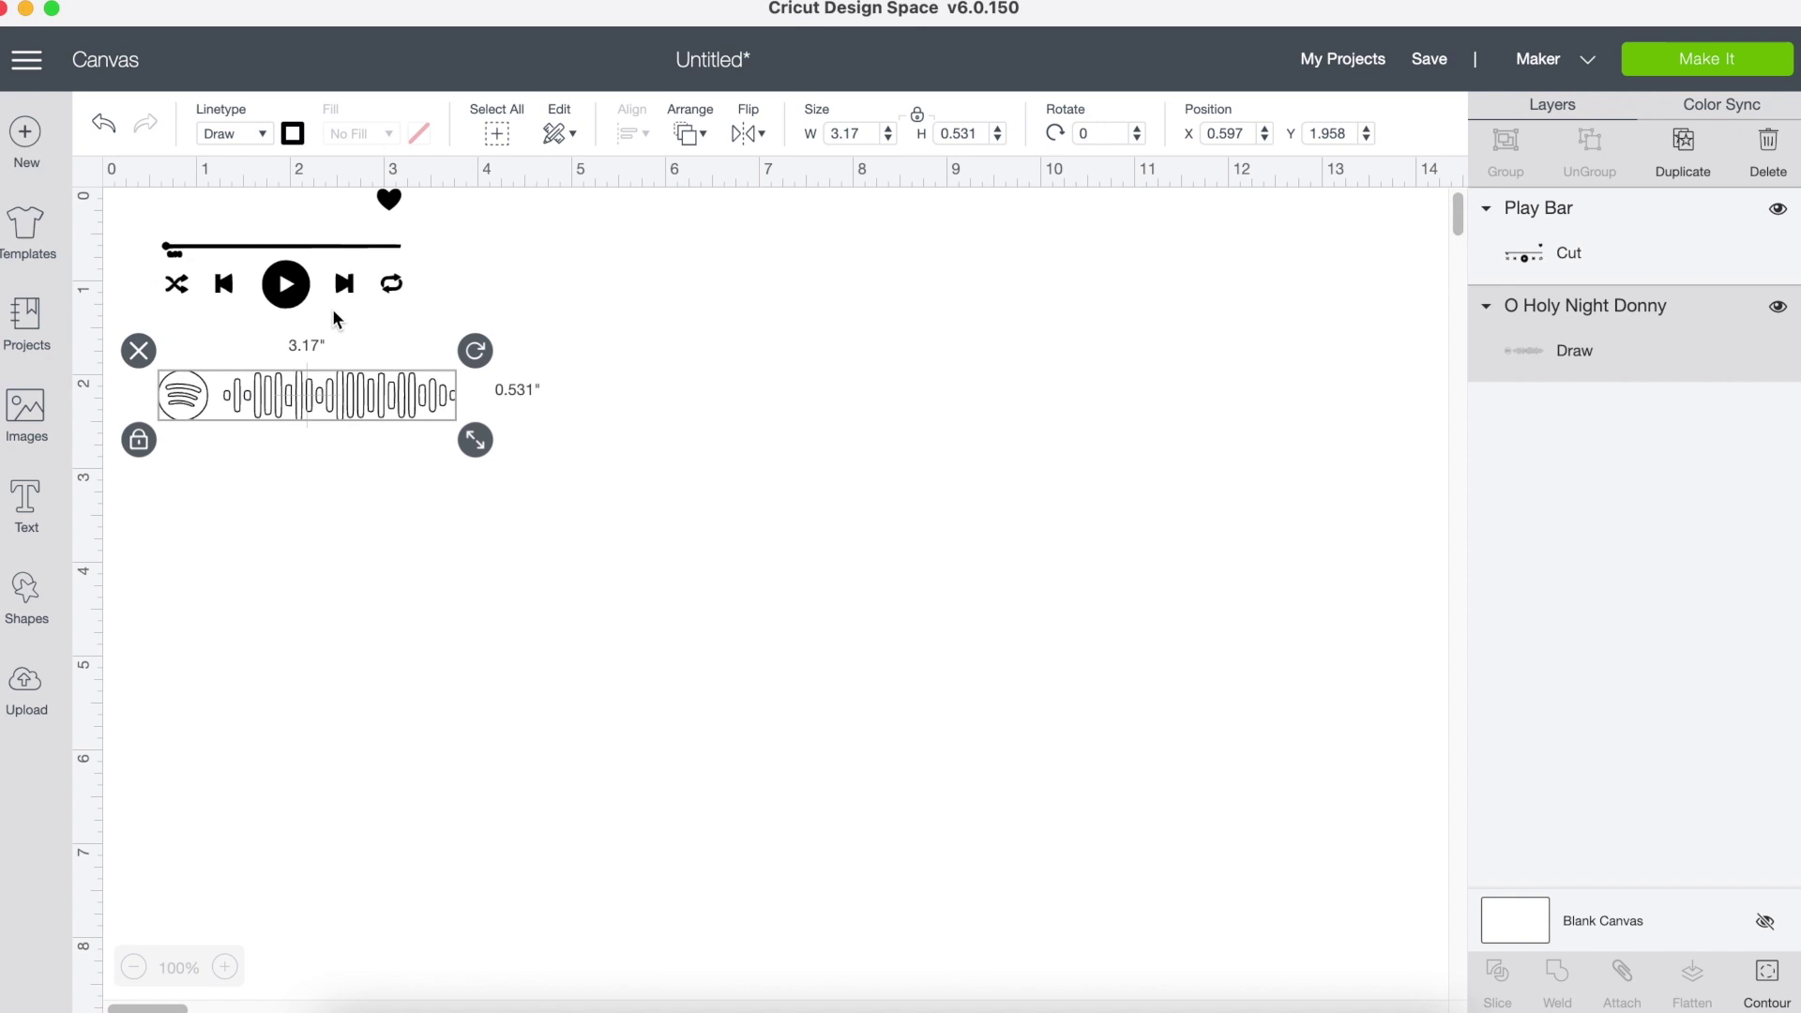
left_click_drag(336, 283, 333, 335)
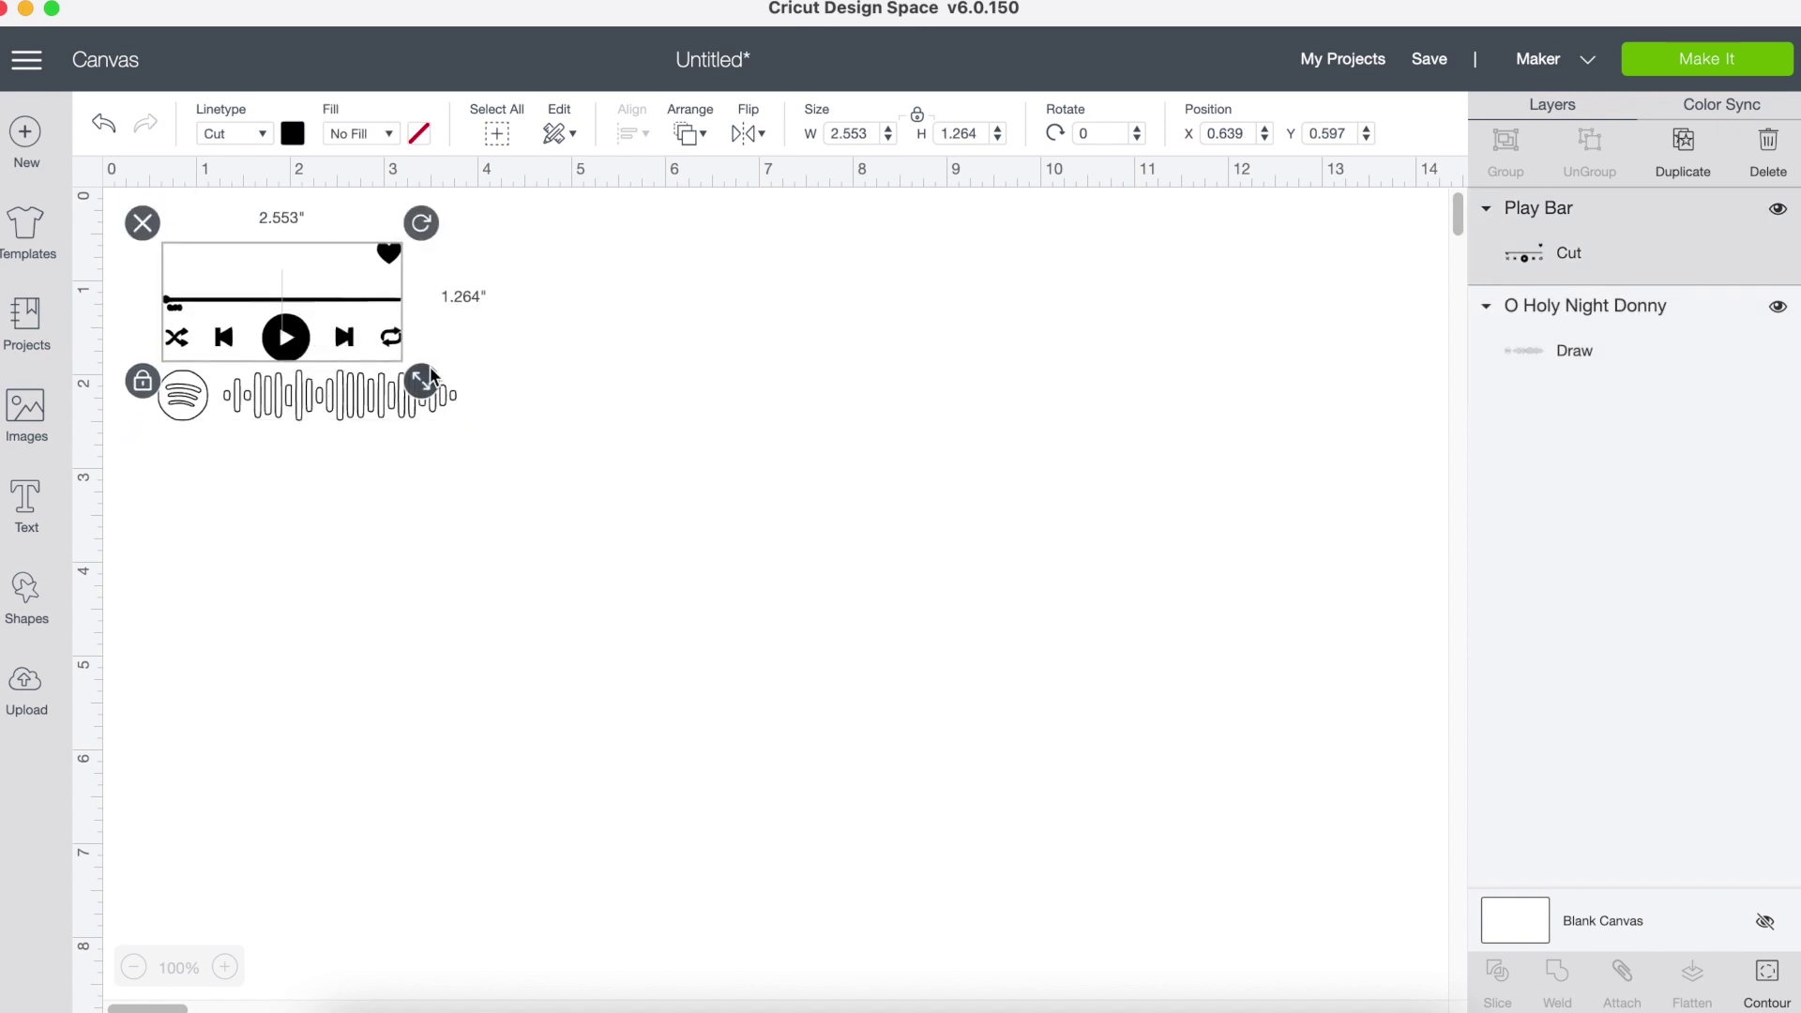
left_click_drag(421, 382, 437, 389)
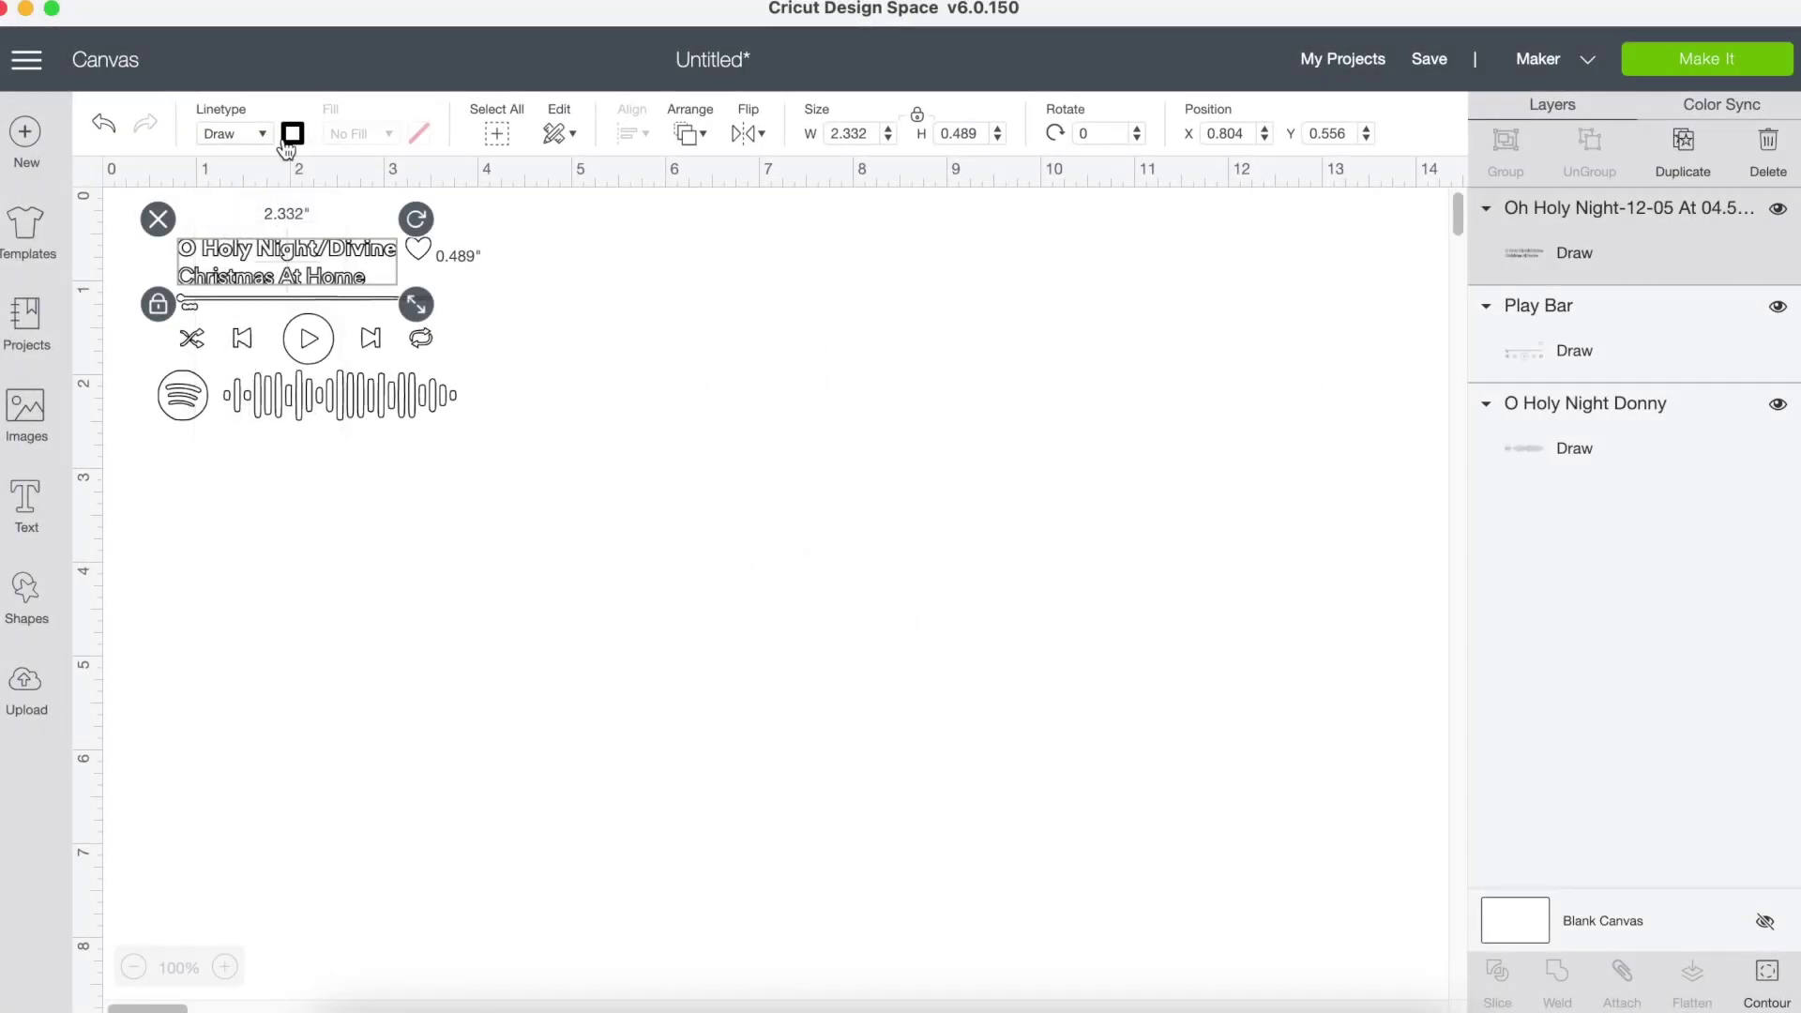
Switch the layers to Draw using the M - Marker (1mm) pen in Black (Infusible Ink).
left_click(292, 133)
left_click(366, 222)
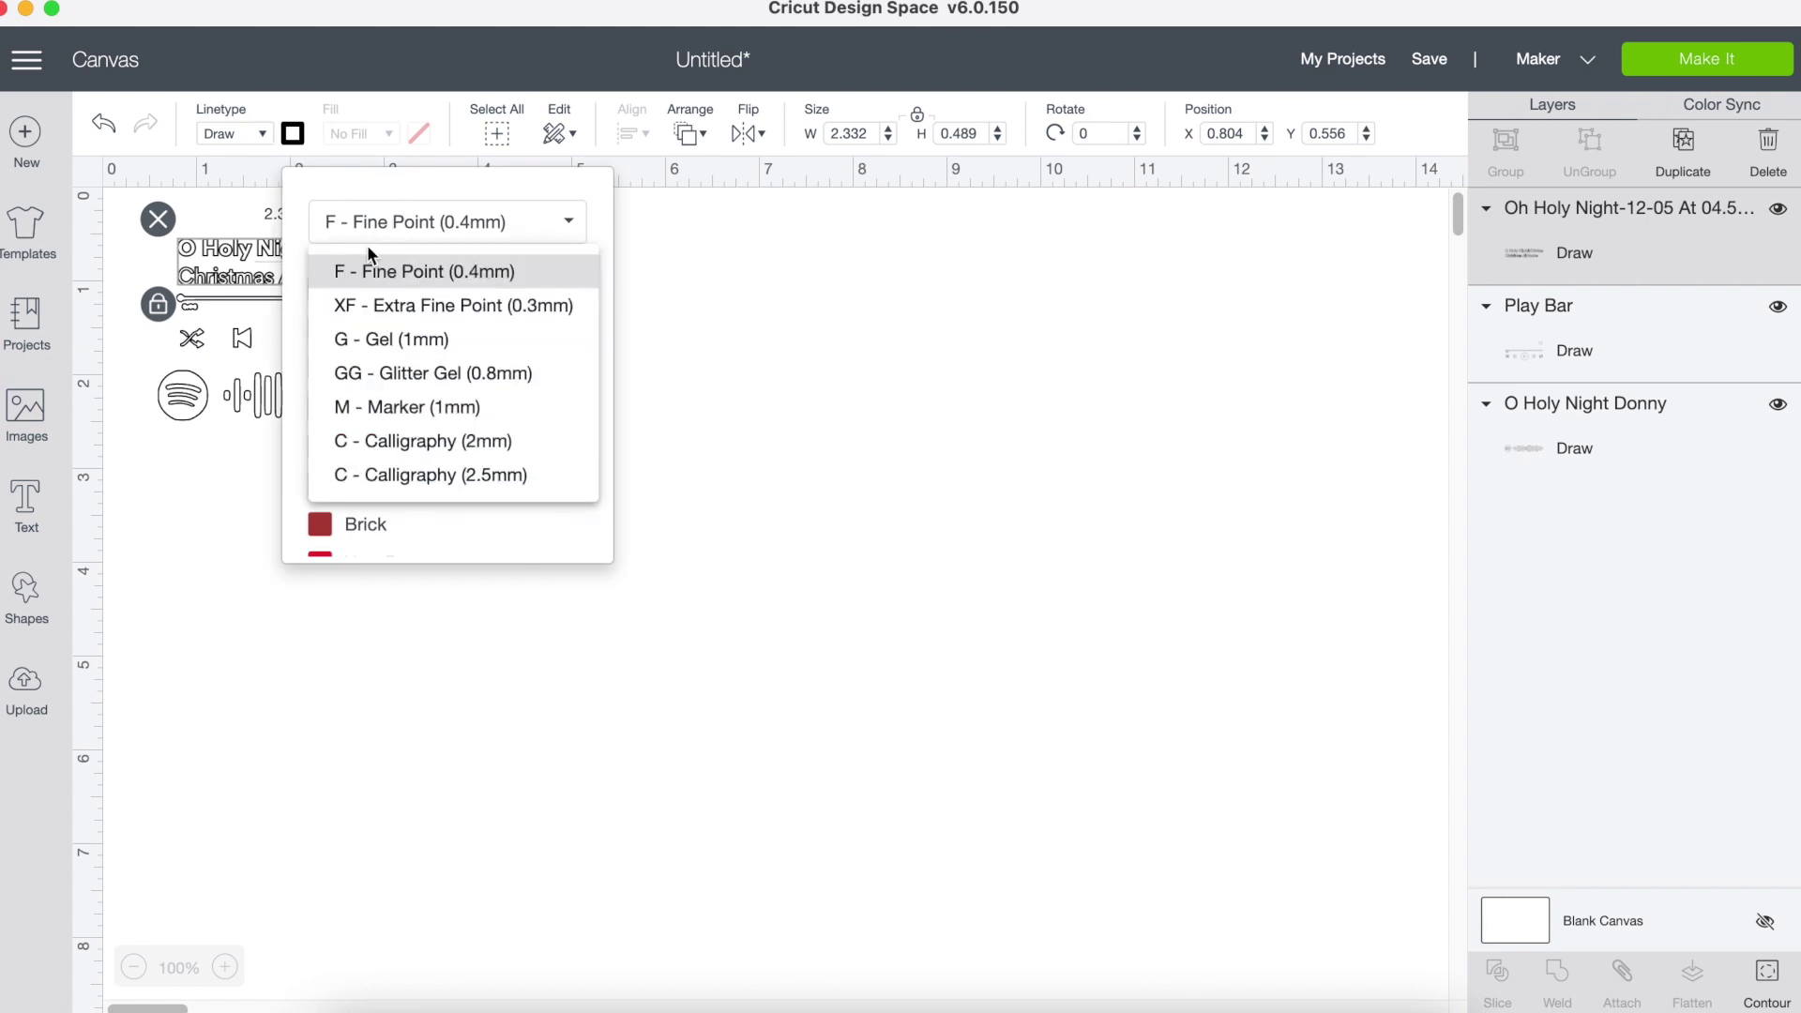
left_click(394, 406)
scroll(406, 413, "down", 3)
scroll(403, 414, "down", 2)
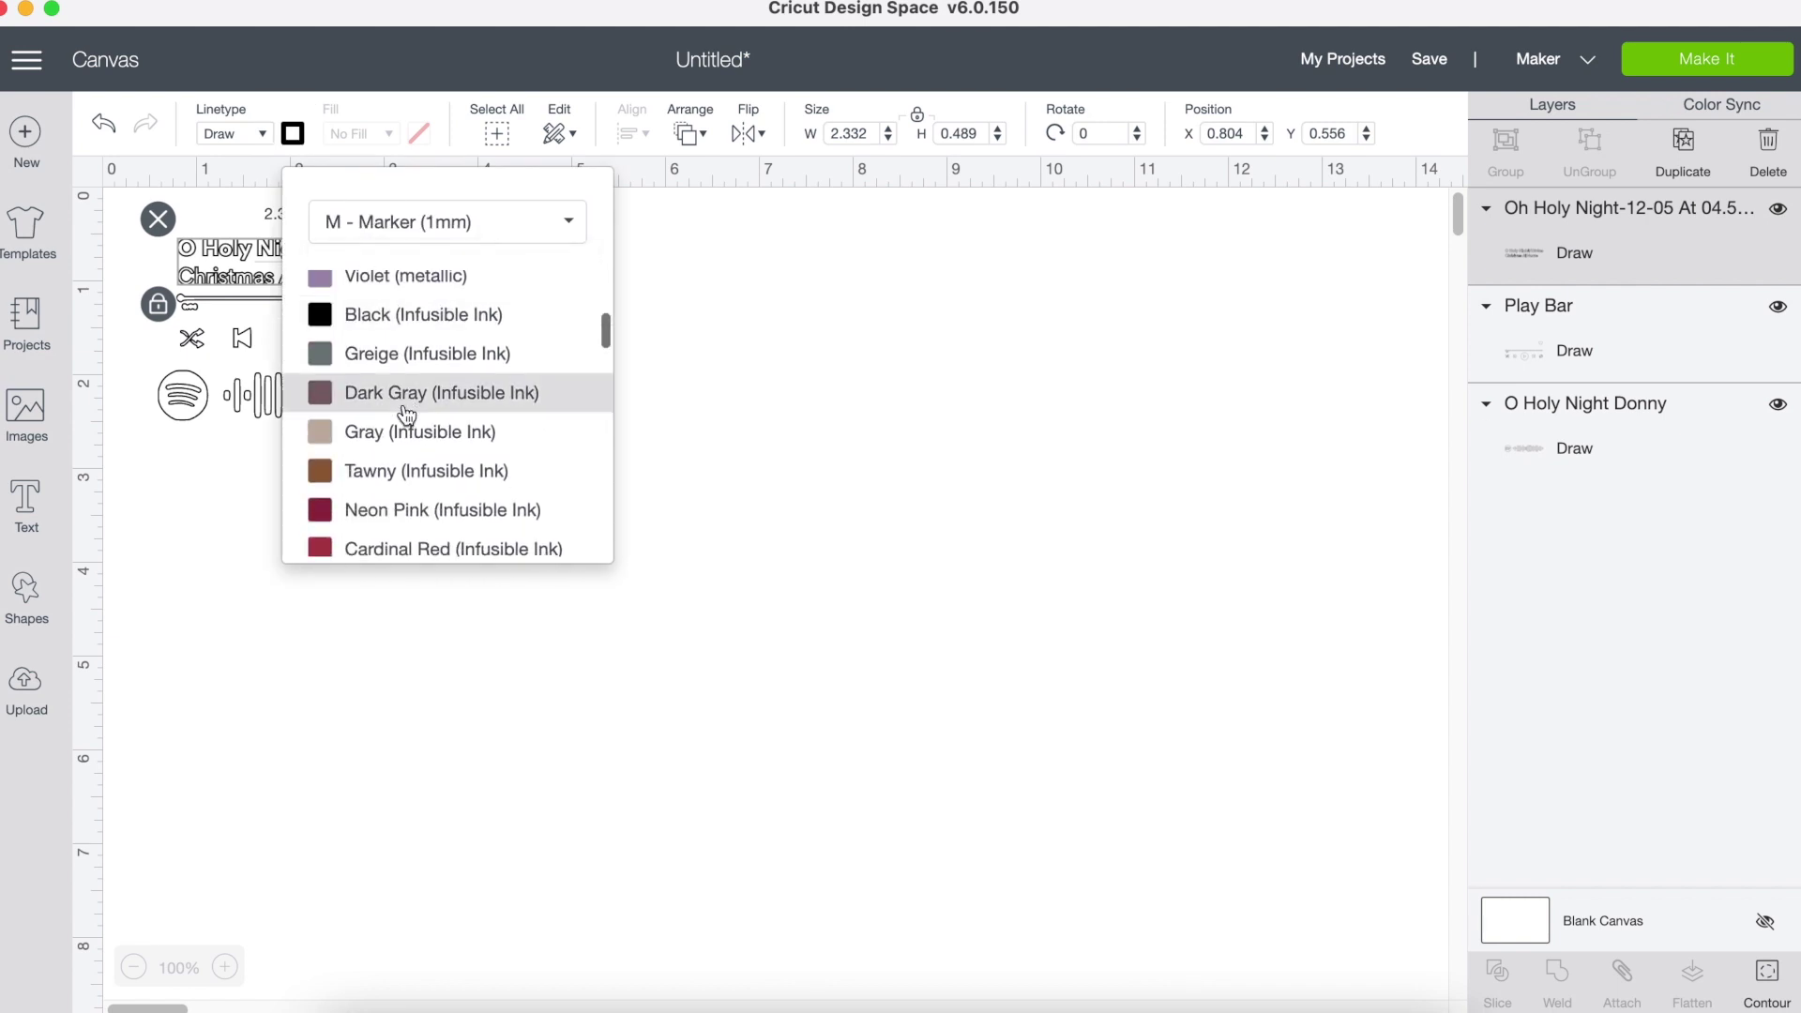
scroll(393, 375, "up", 1)
left_click(390, 366)
left_click(702, 344)
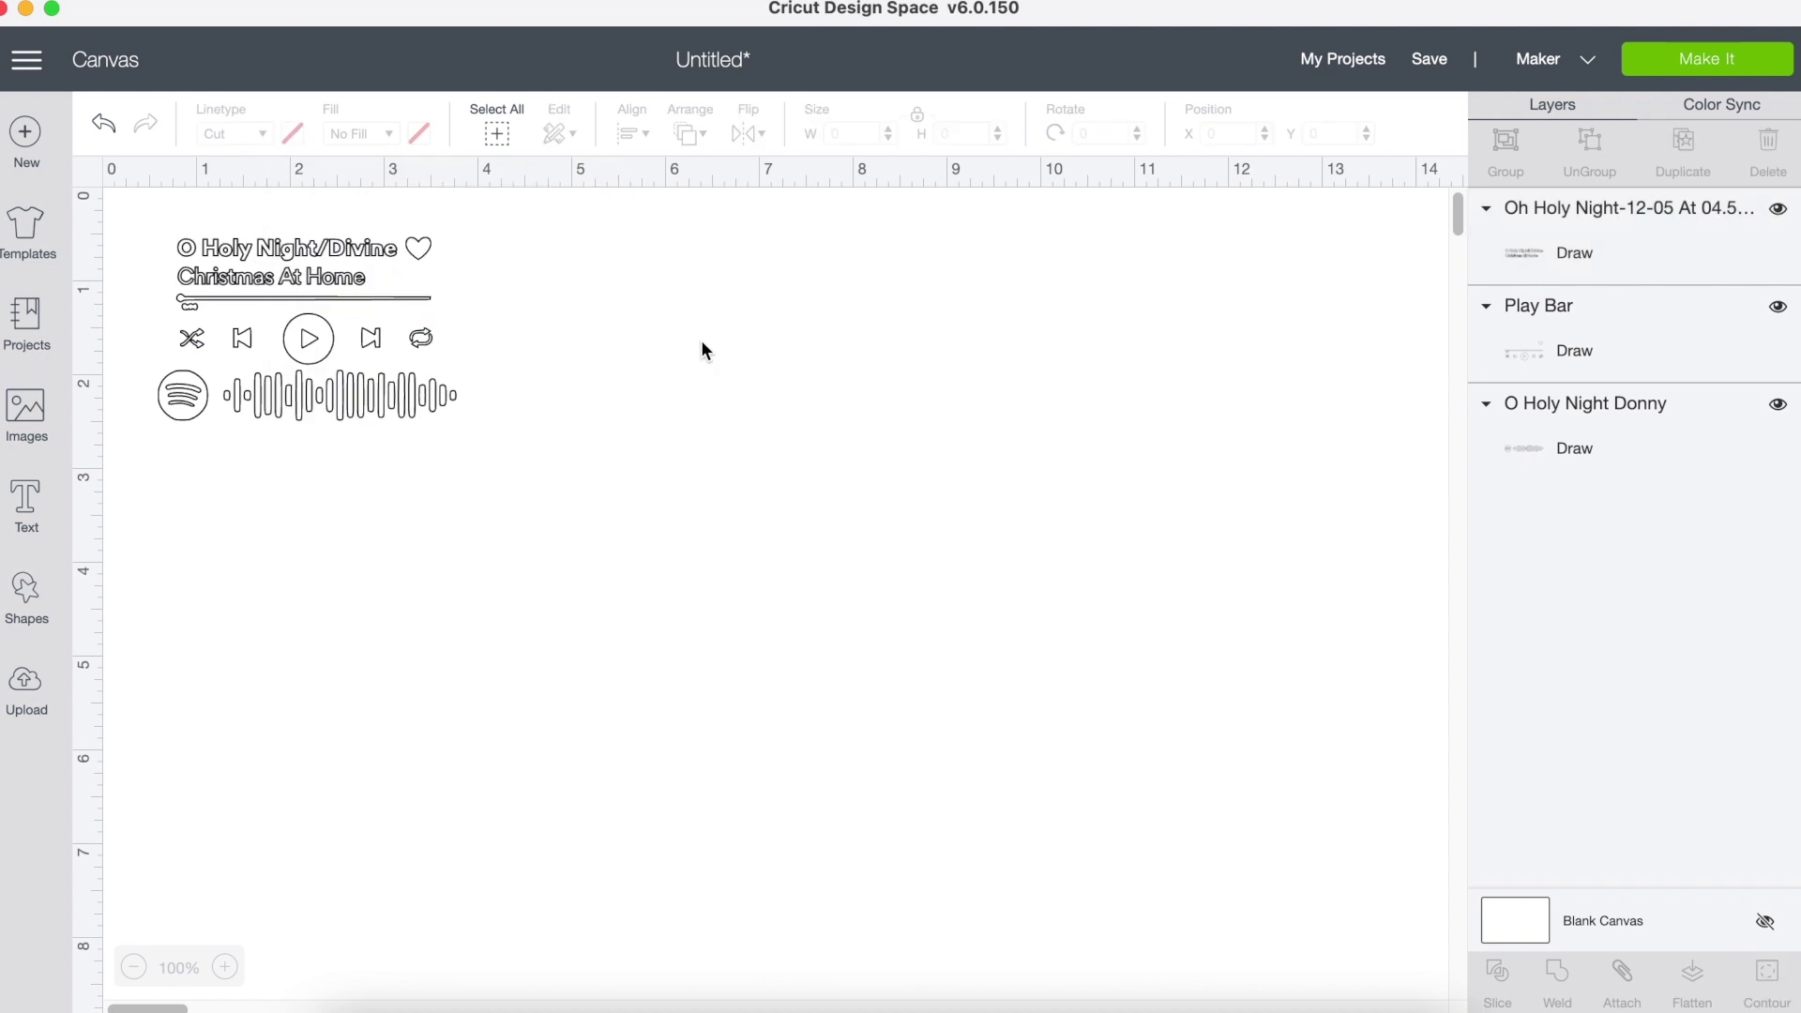
left_click_drag(517, 443, 147, 219)
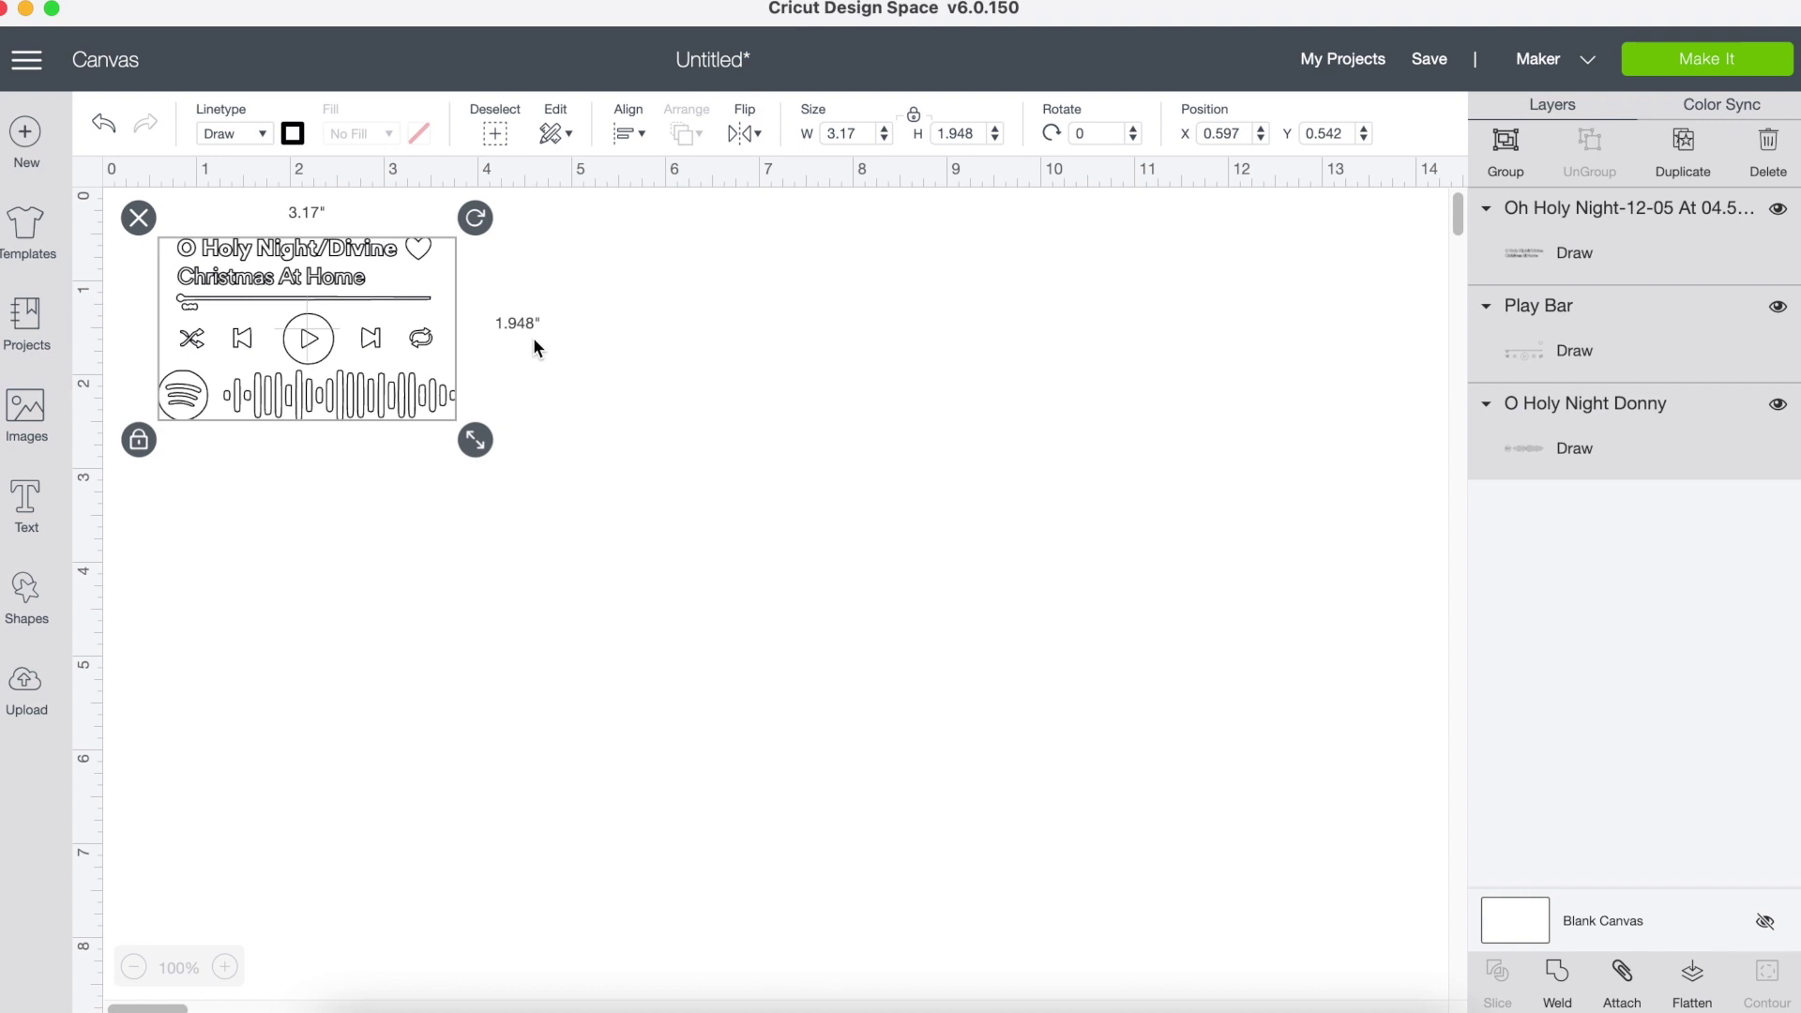
left_click(656, 423)
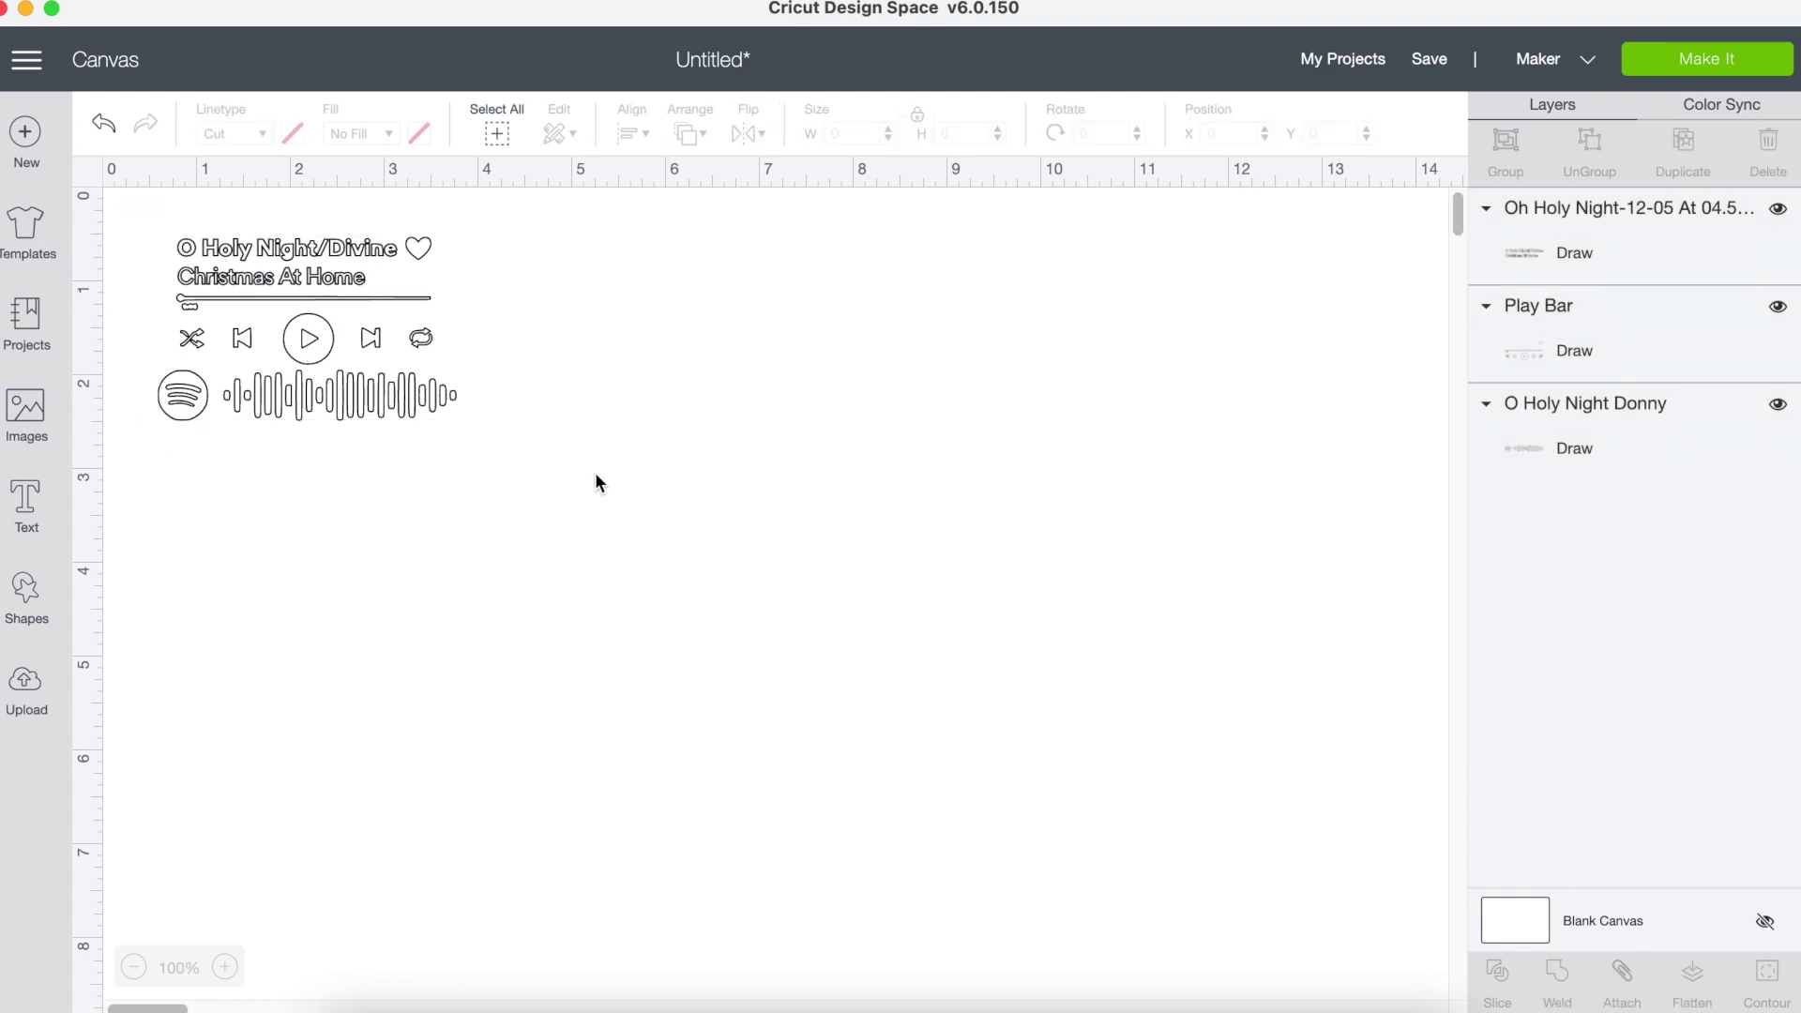
Save the project as 'Spotify Christmas Ornament 2020'.
left_click(1430, 60)
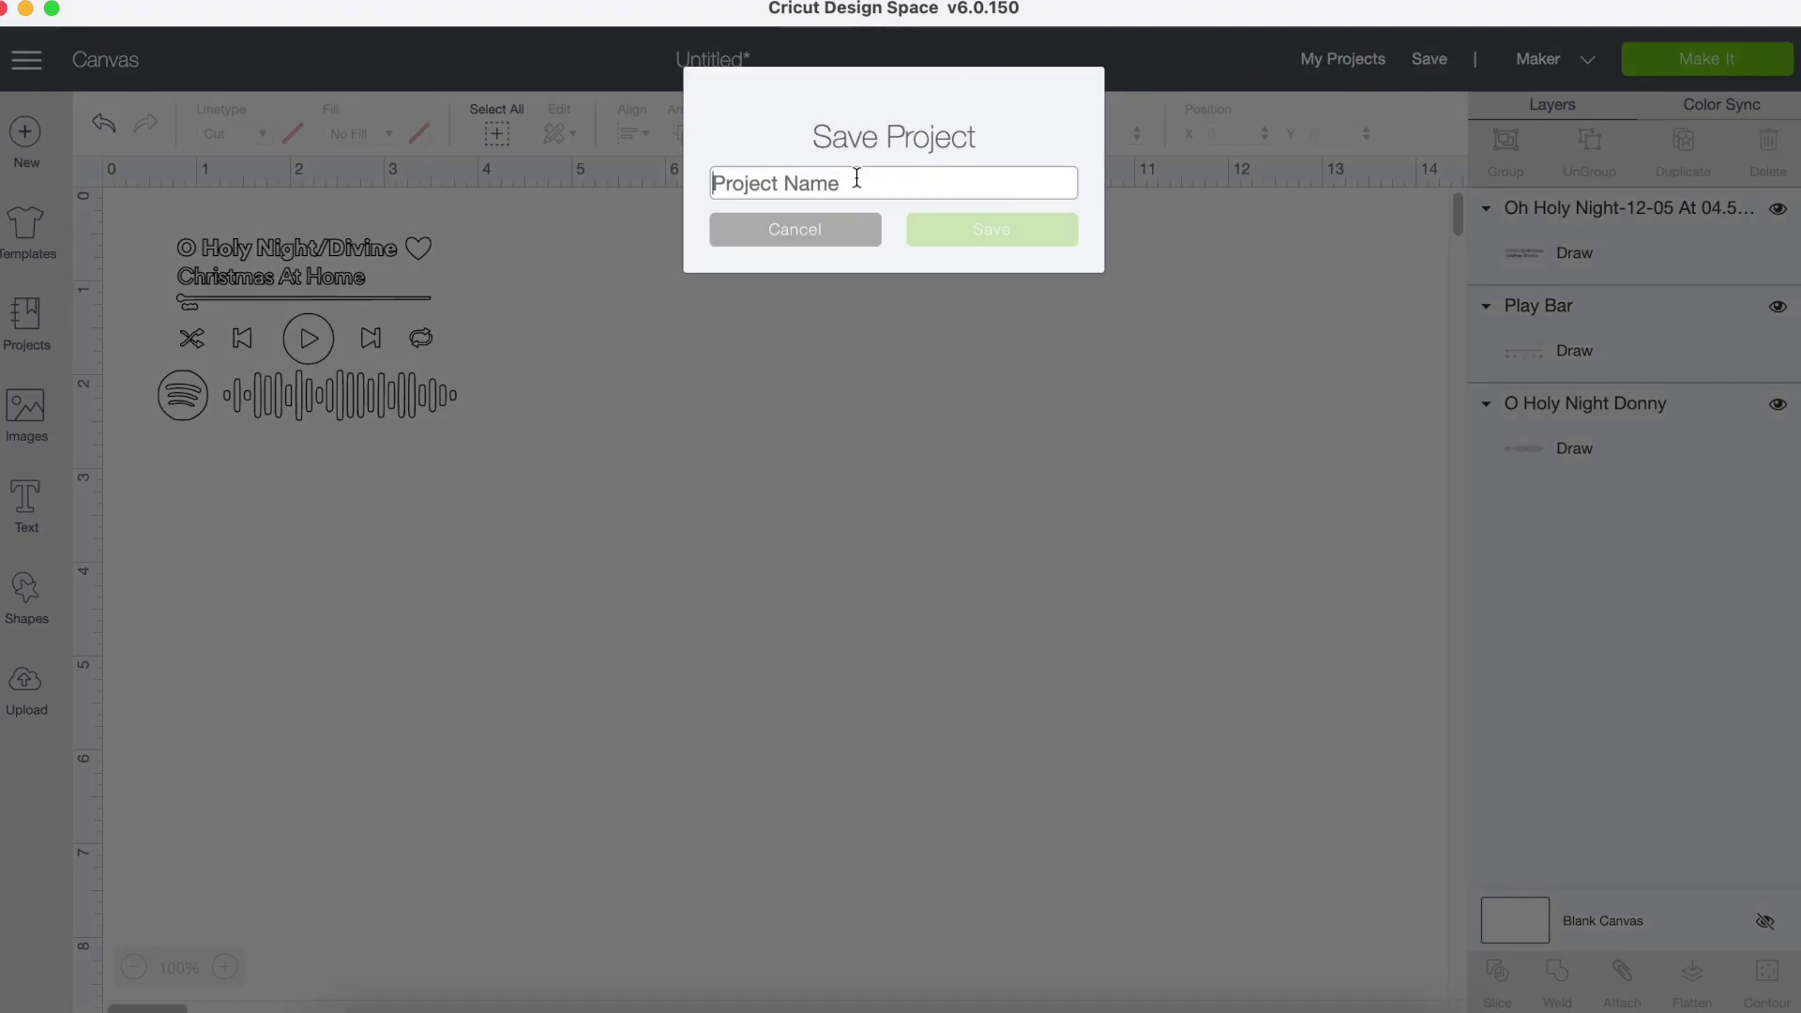
type("Sporit")
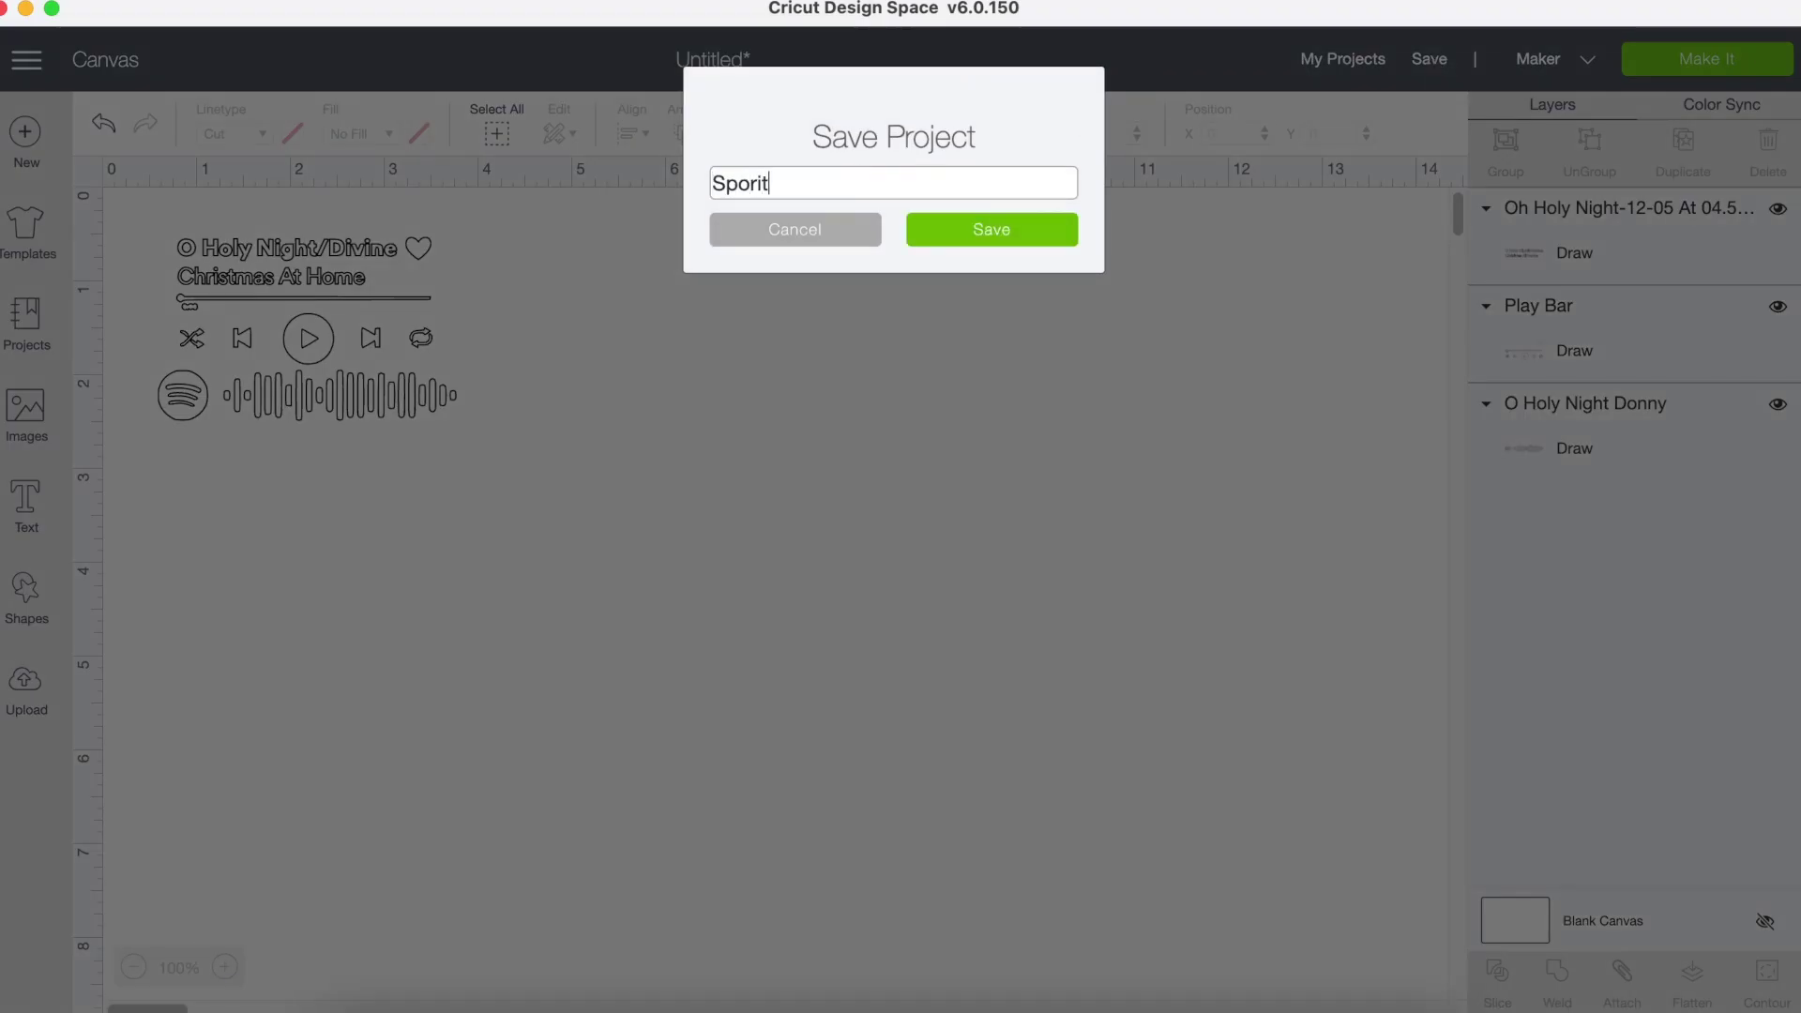
key("BackSpace")
key("BackSpace")
key("BackSpace")
type("tify Christmas Ornament ")
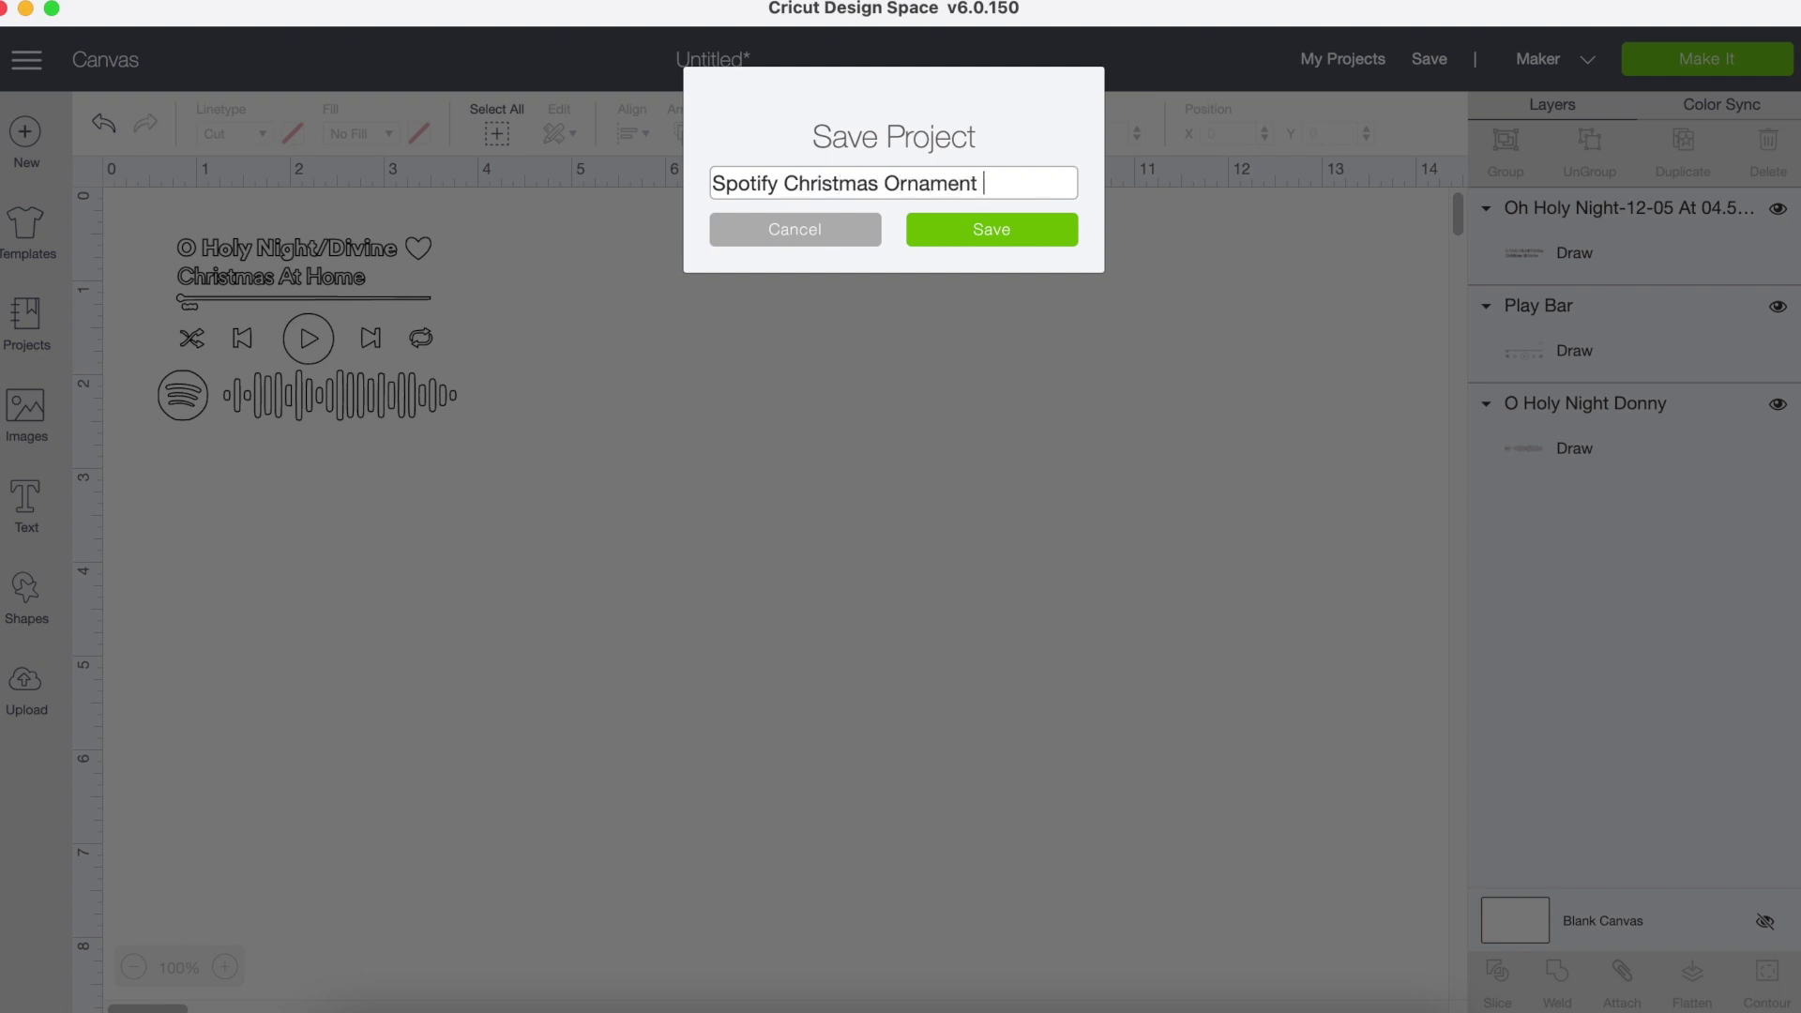
type("2020")
left_click(1005, 240)
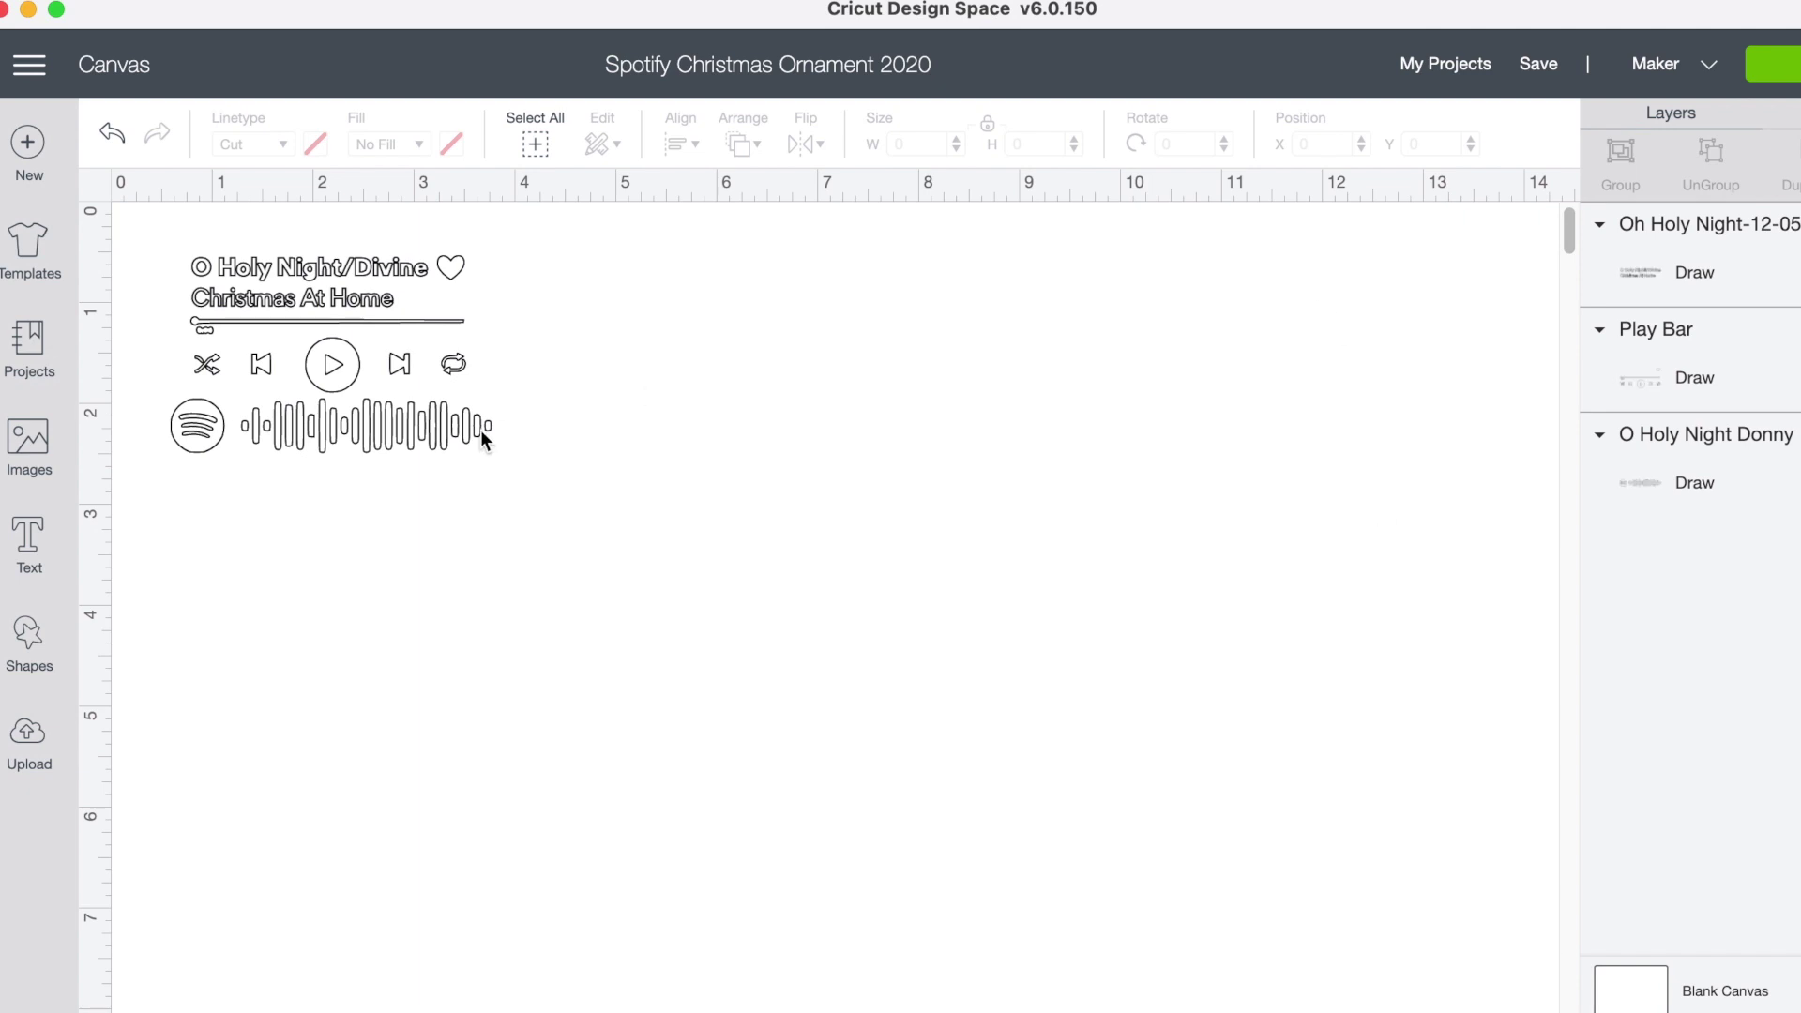
Select all three layers and send the design to Make It.
left_click_drag(576, 518, 110, 228)
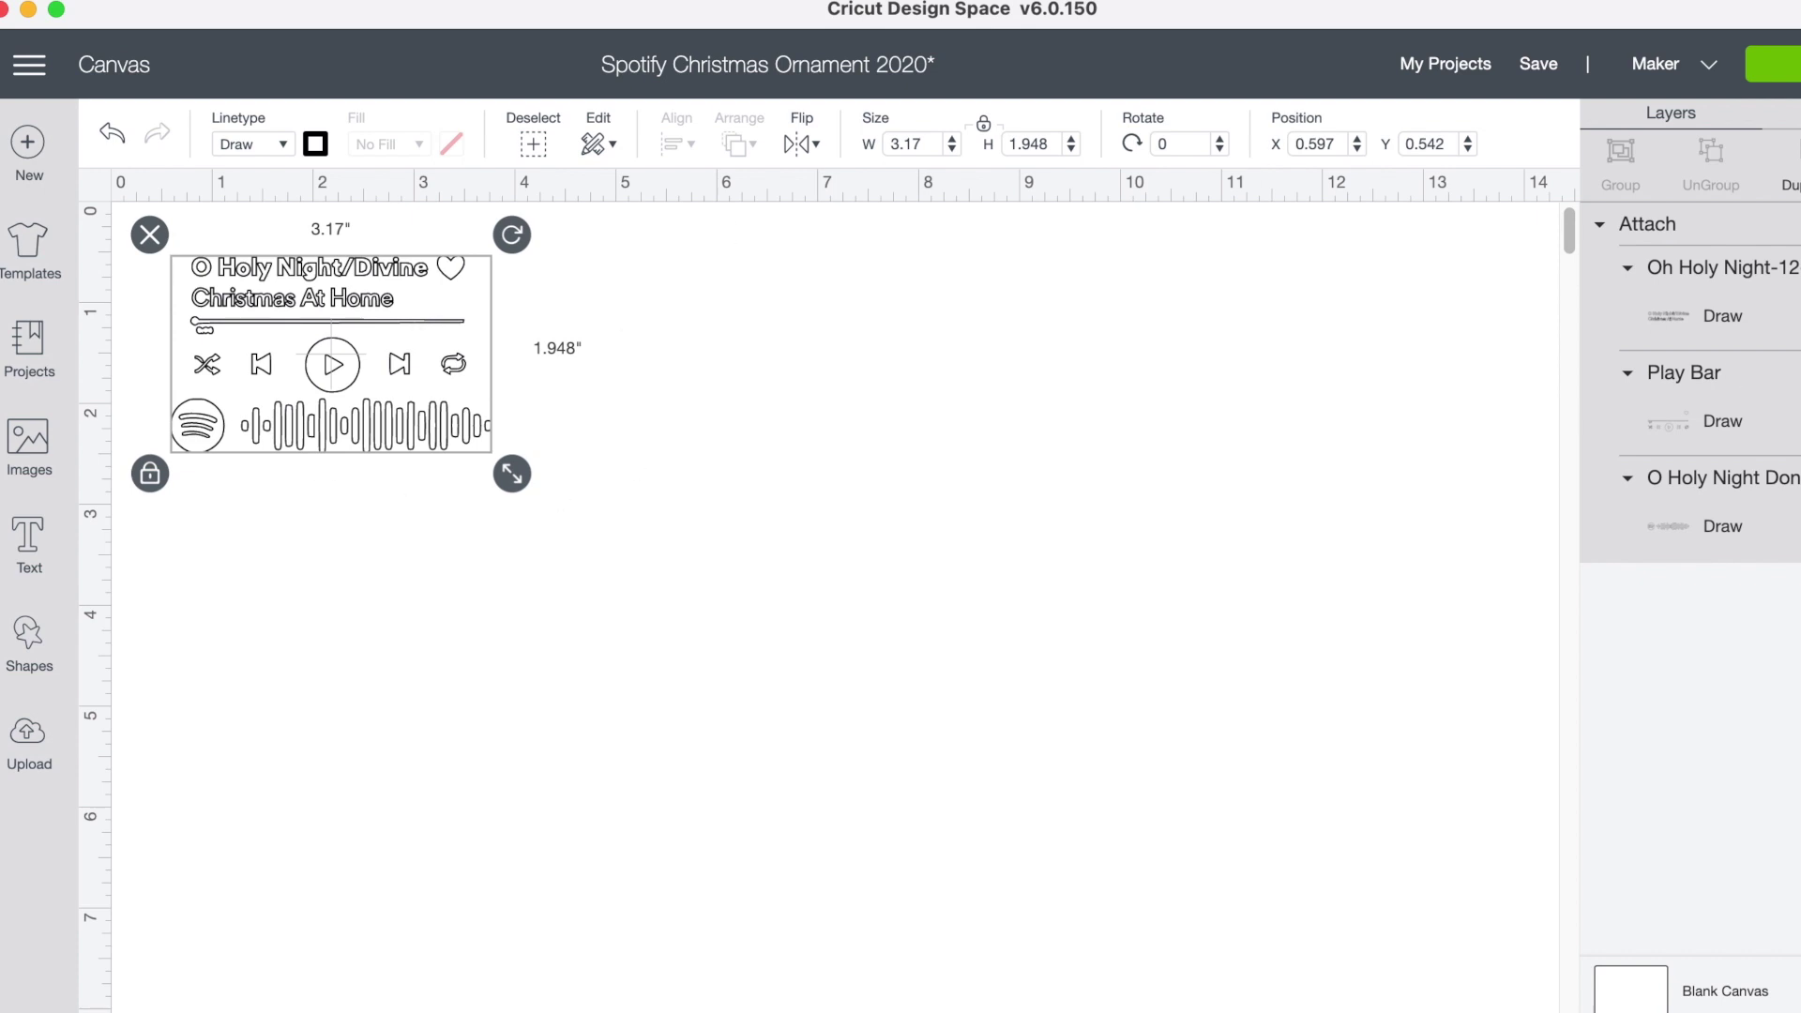
left_click(1777, 63)
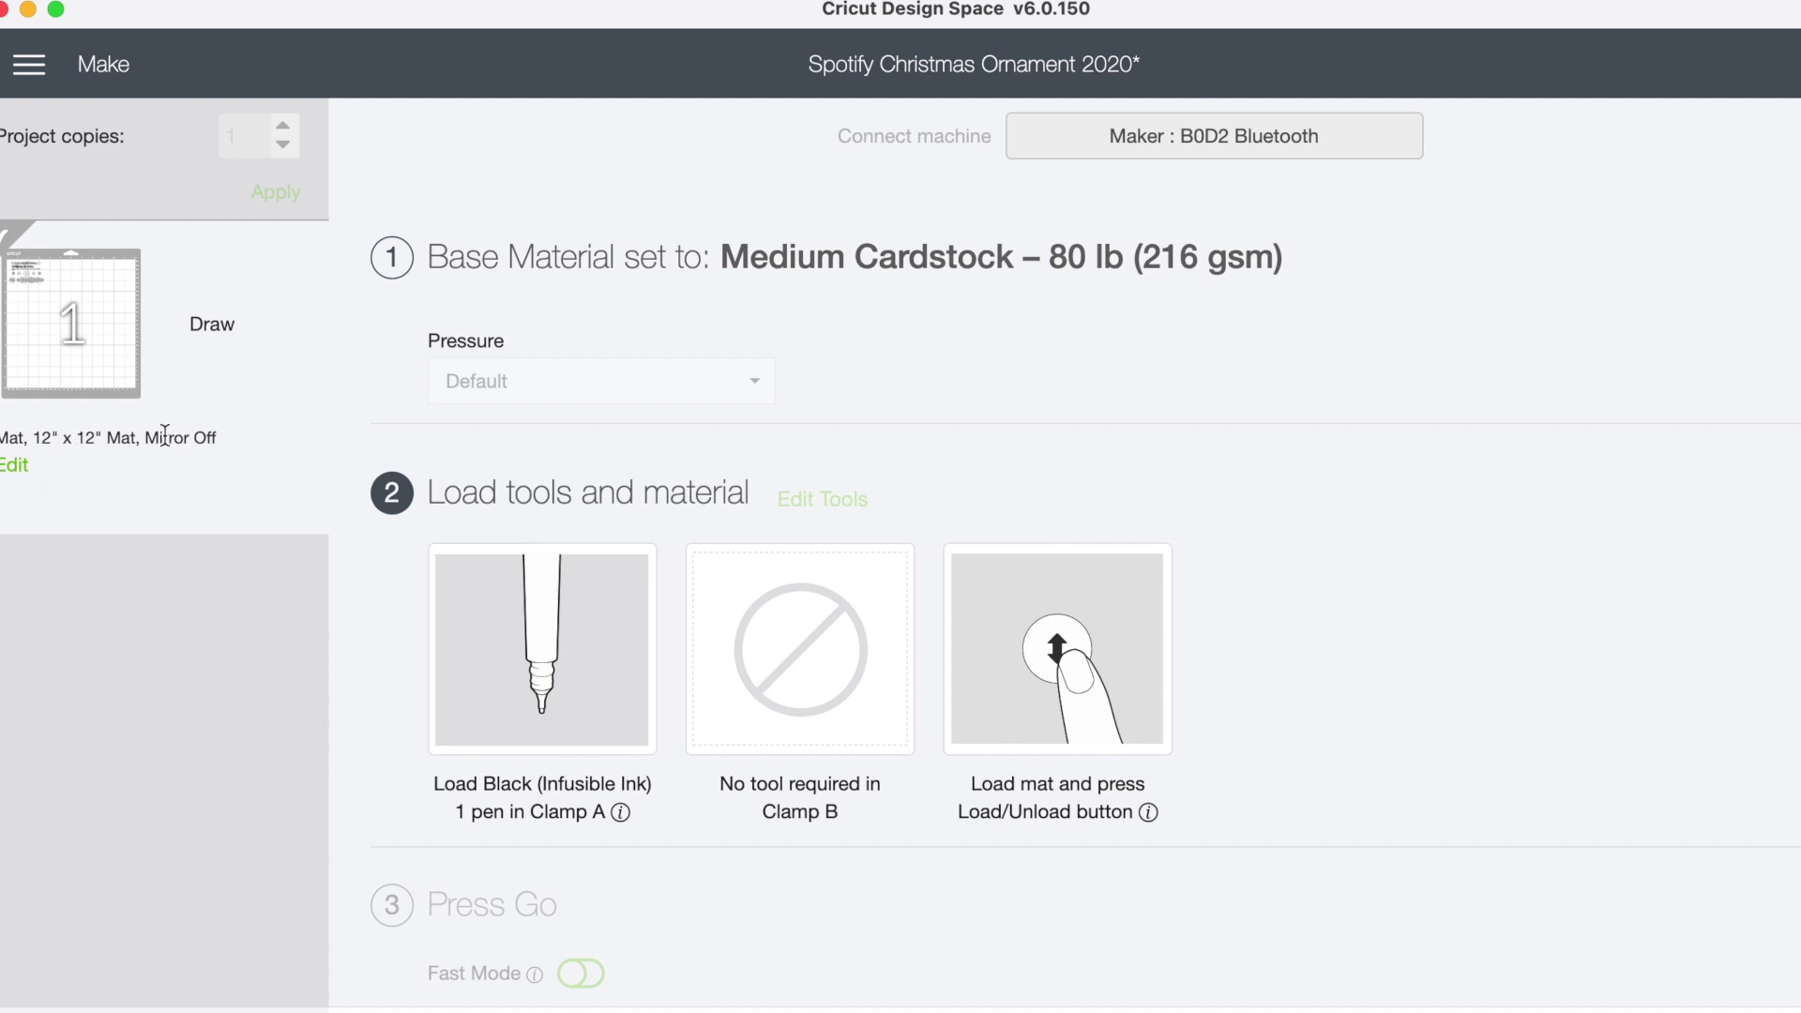
Turn on Mirror for the Draw mat so the design is flipped horizontally.
left_click(15, 466)
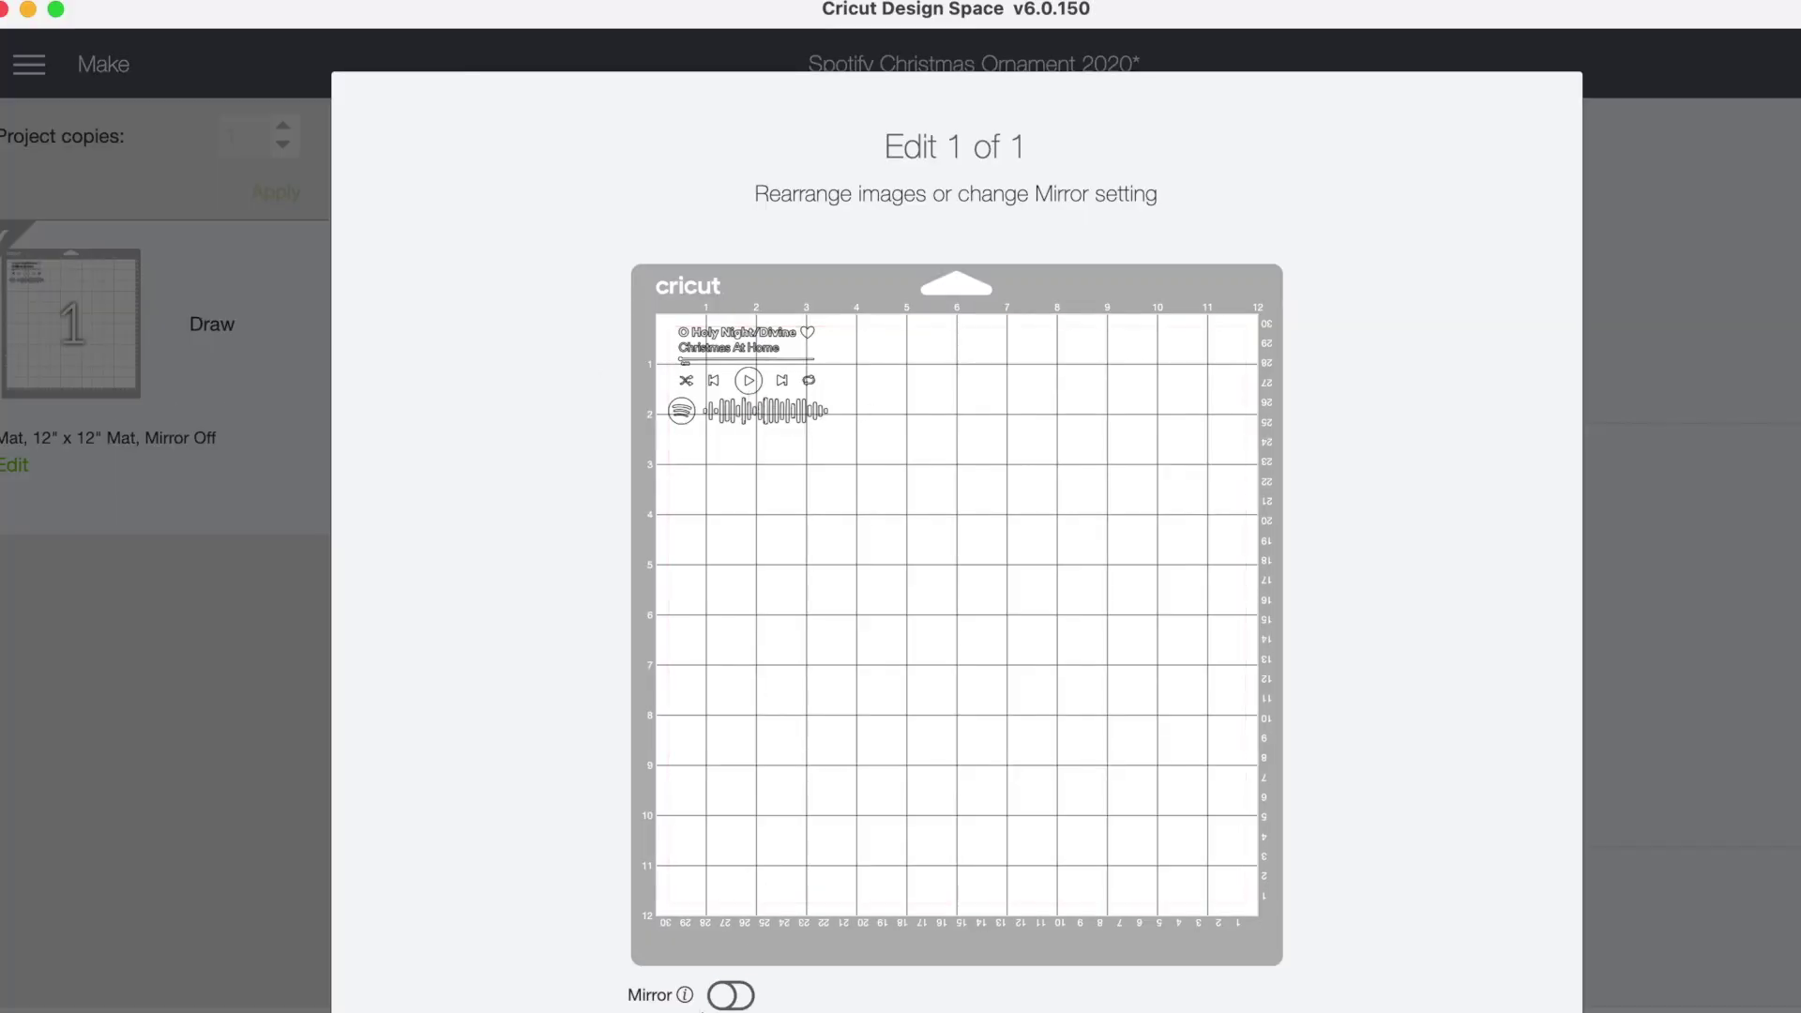
left_click(730, 995)
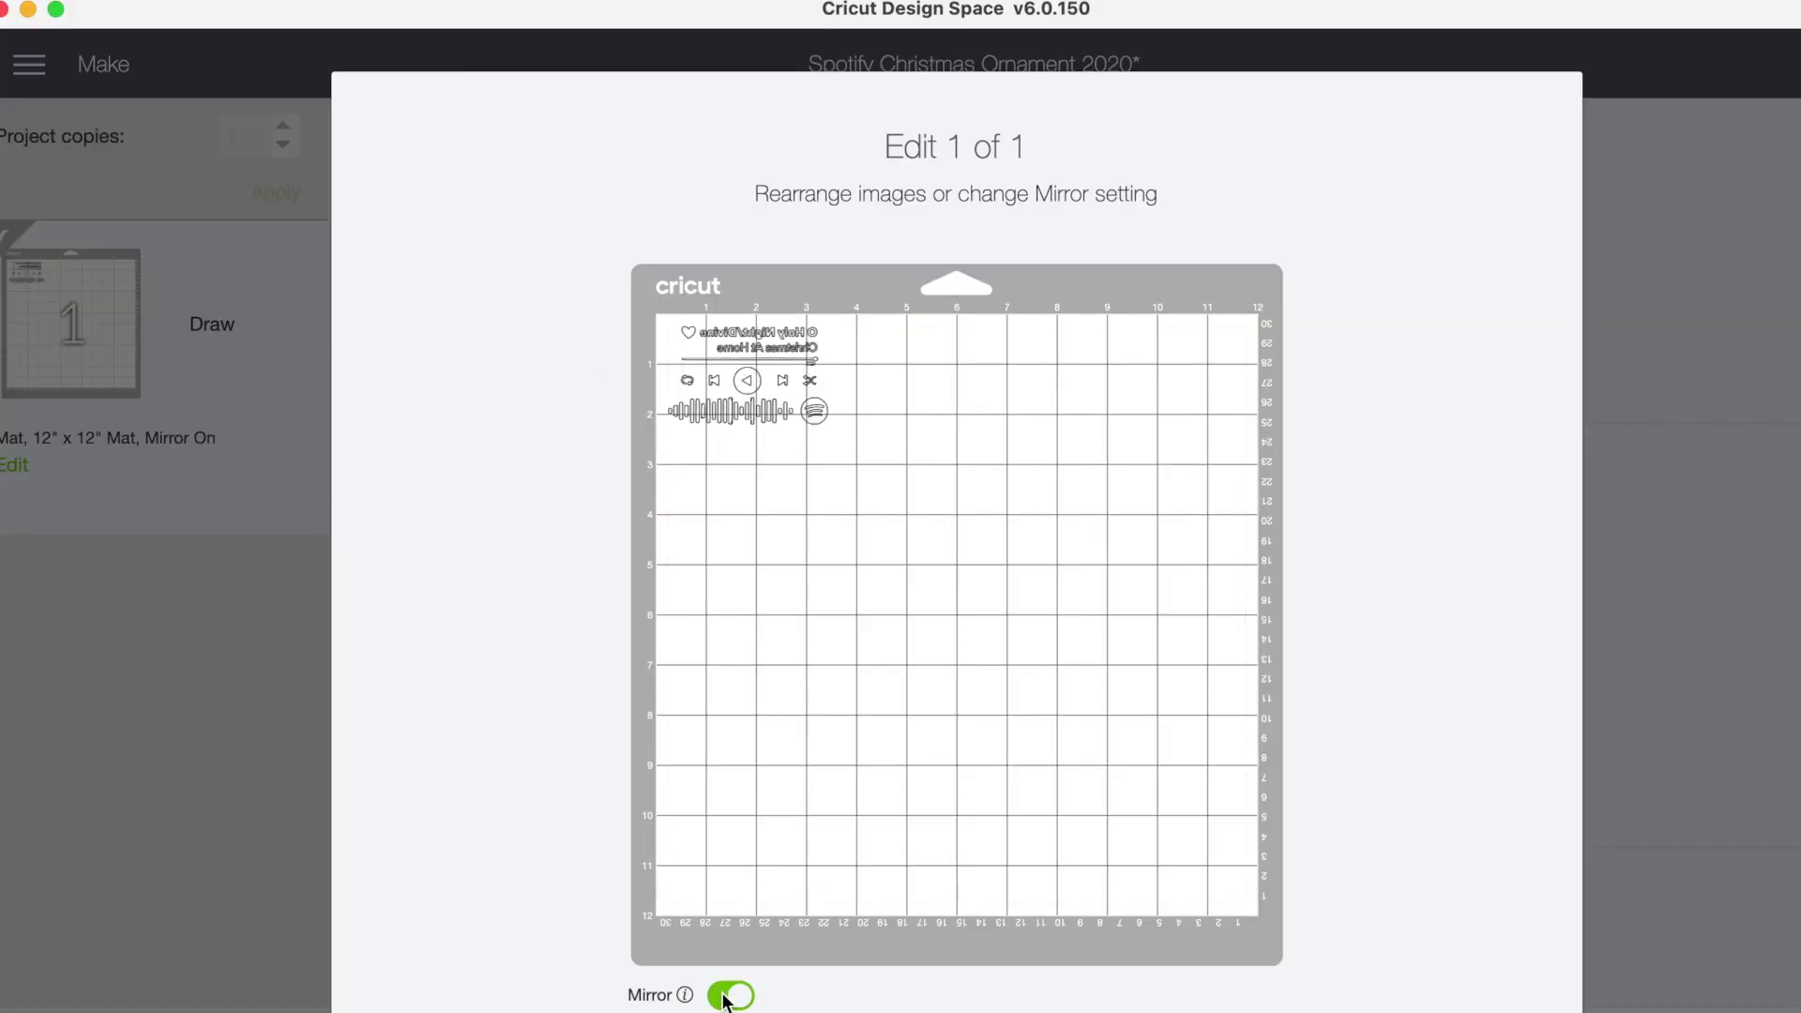
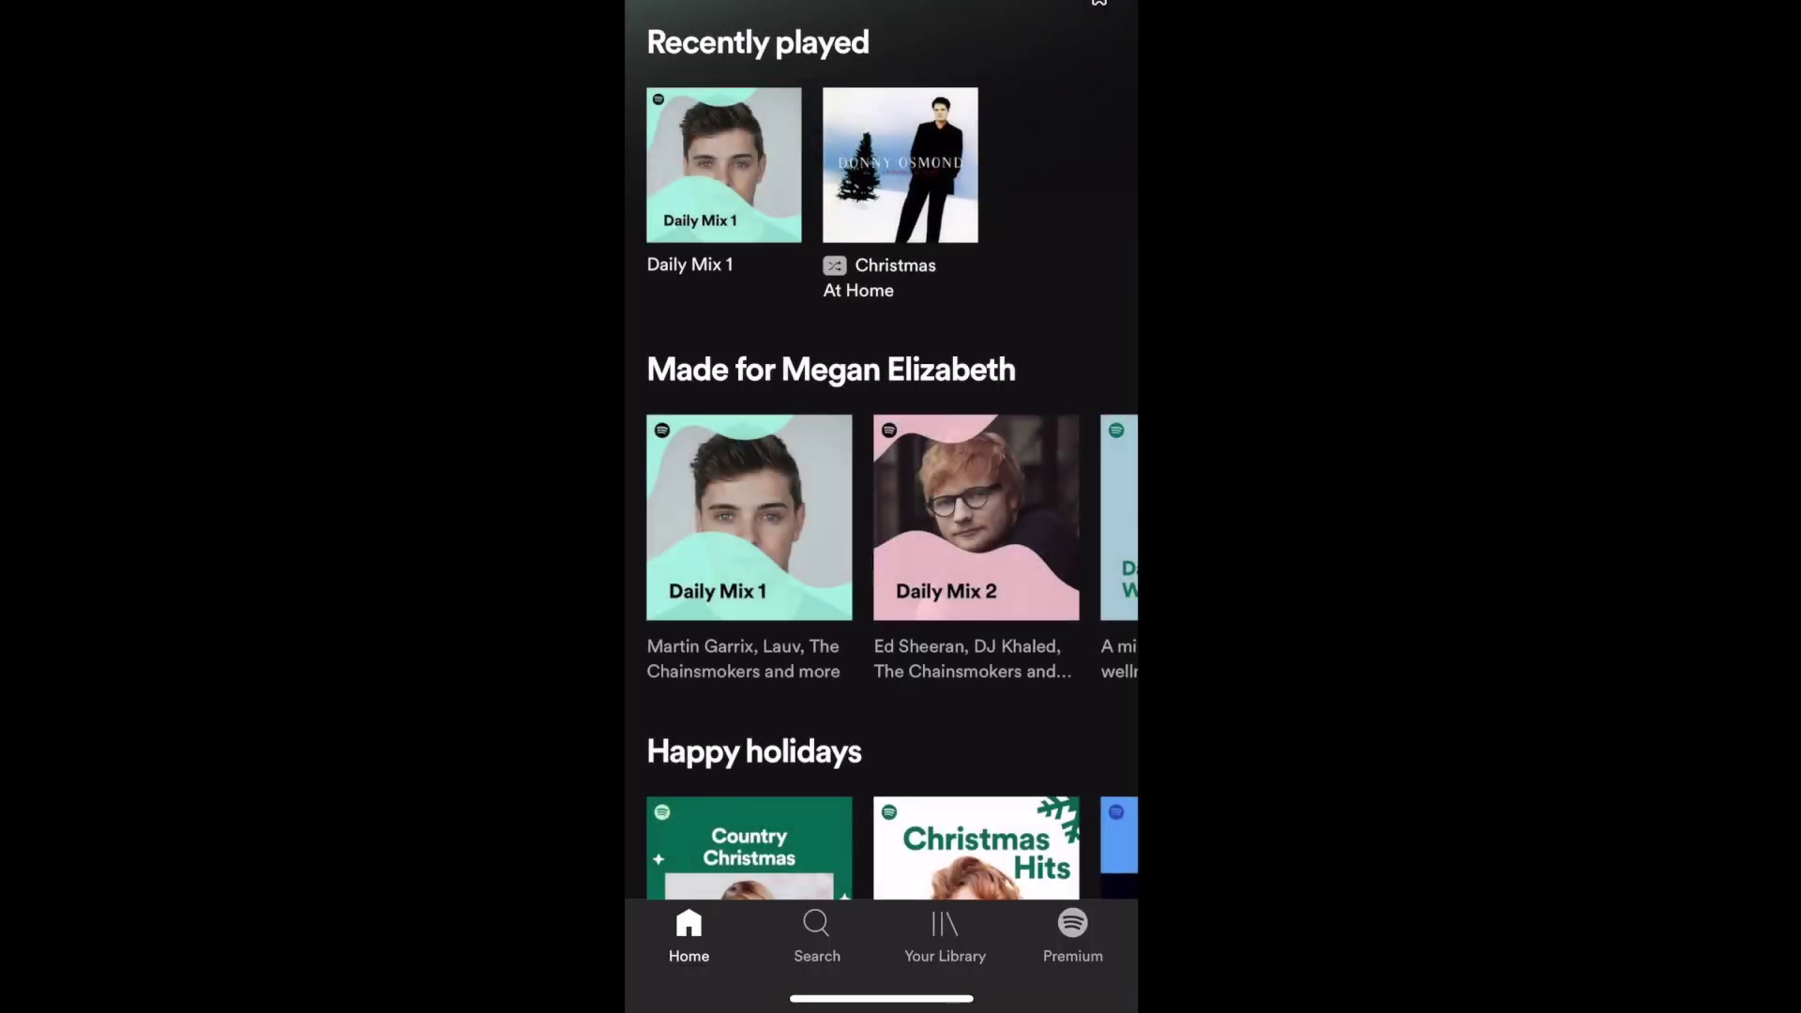
Go to the Search page and activate the empty 'Artists, songs, or podcasts' search field.
left_click(816, 933)
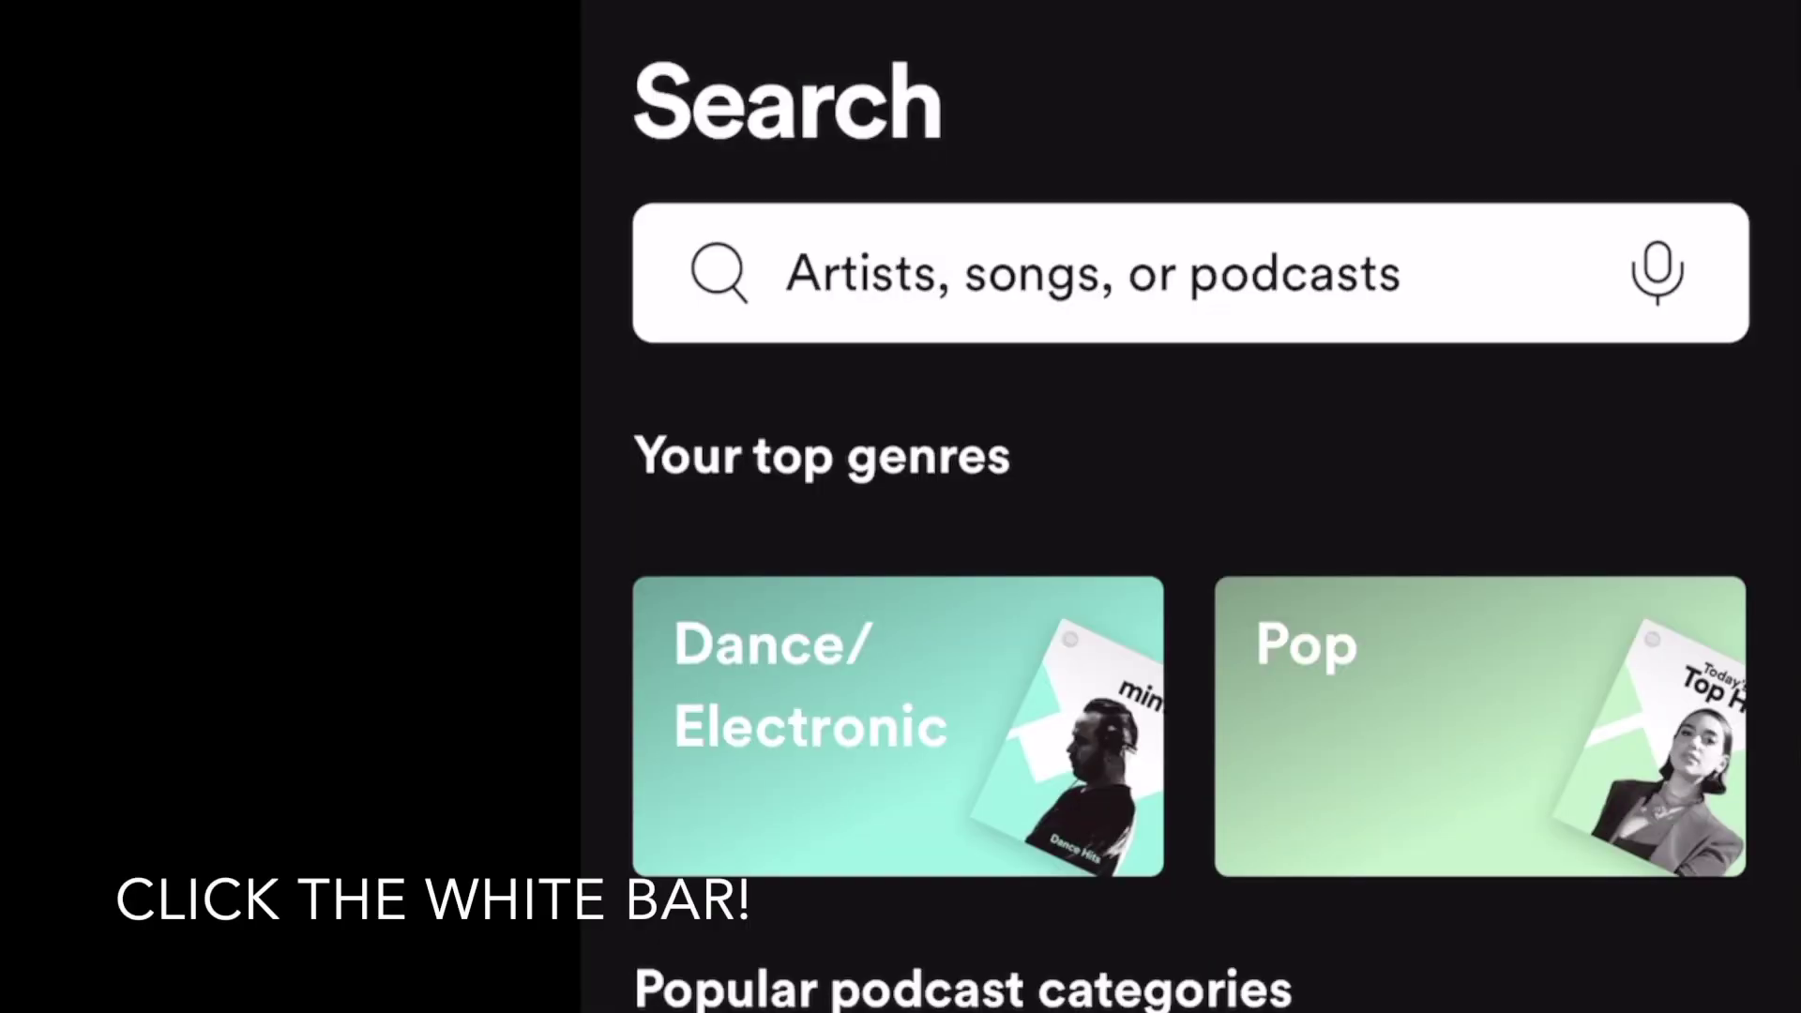
scroll(1187, 562, "down", 5)
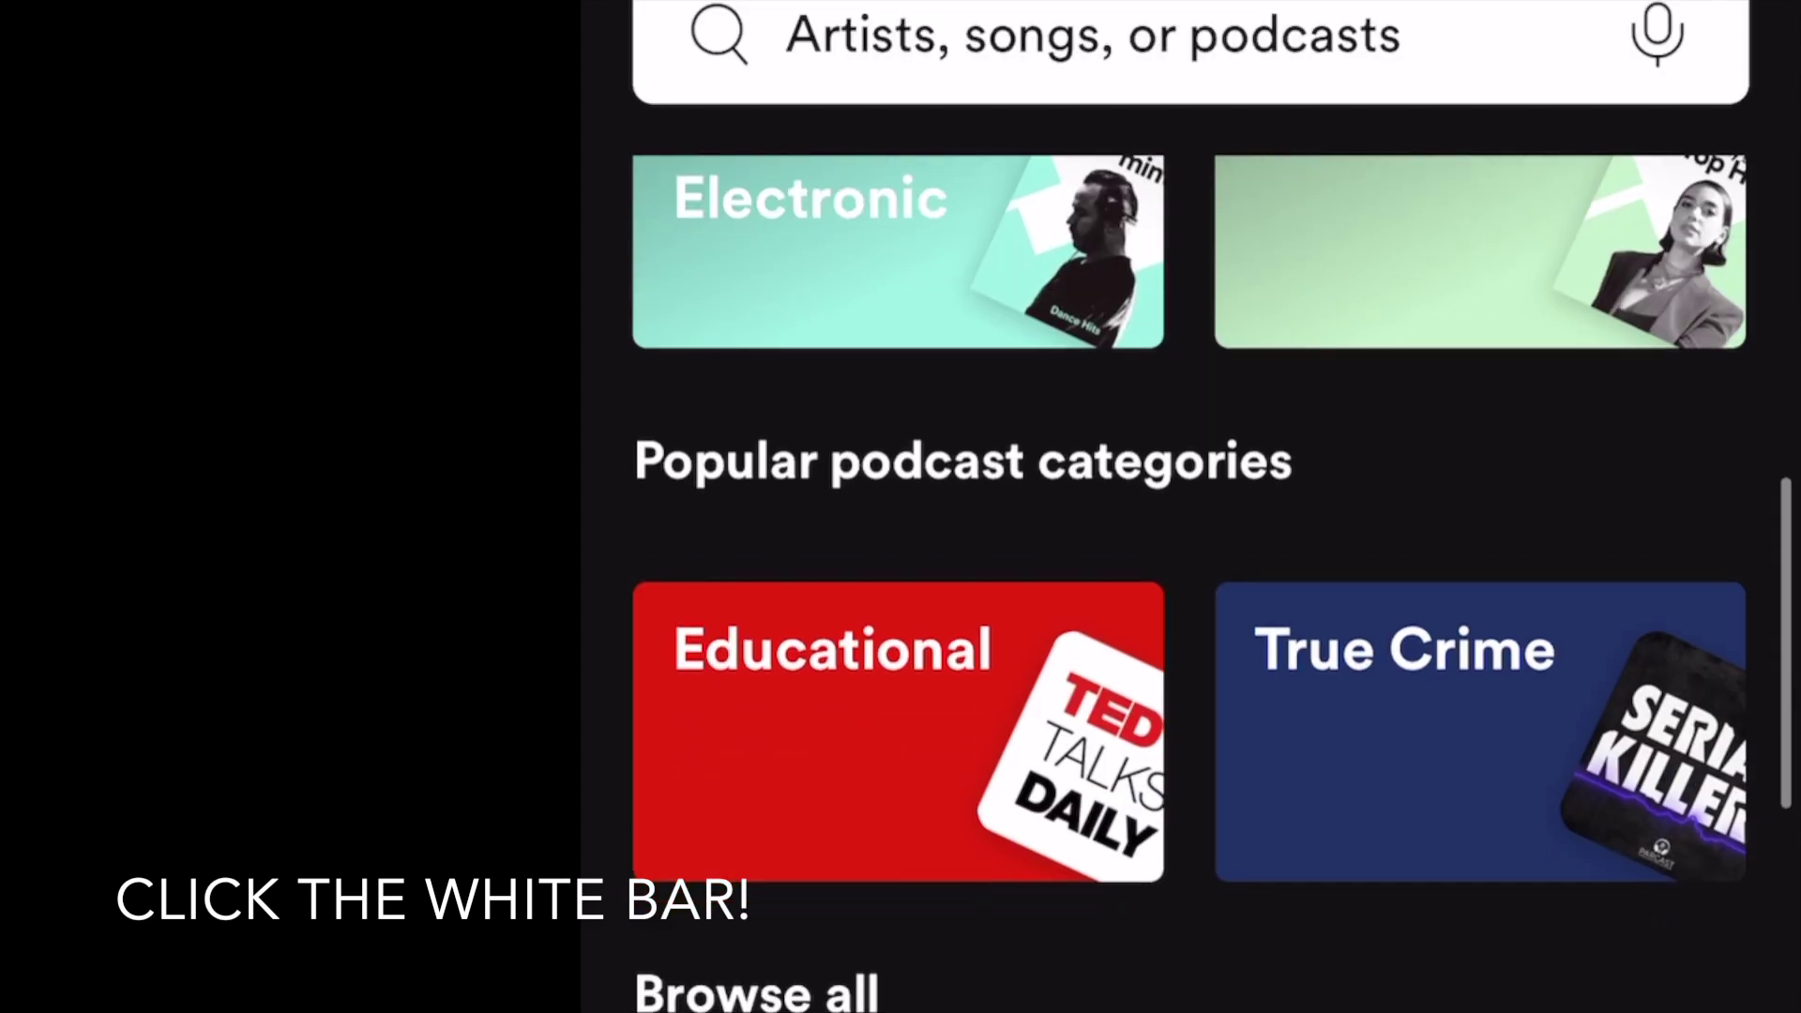
scroll(1188, 563, "up", 5)
left_click(1125, 301)
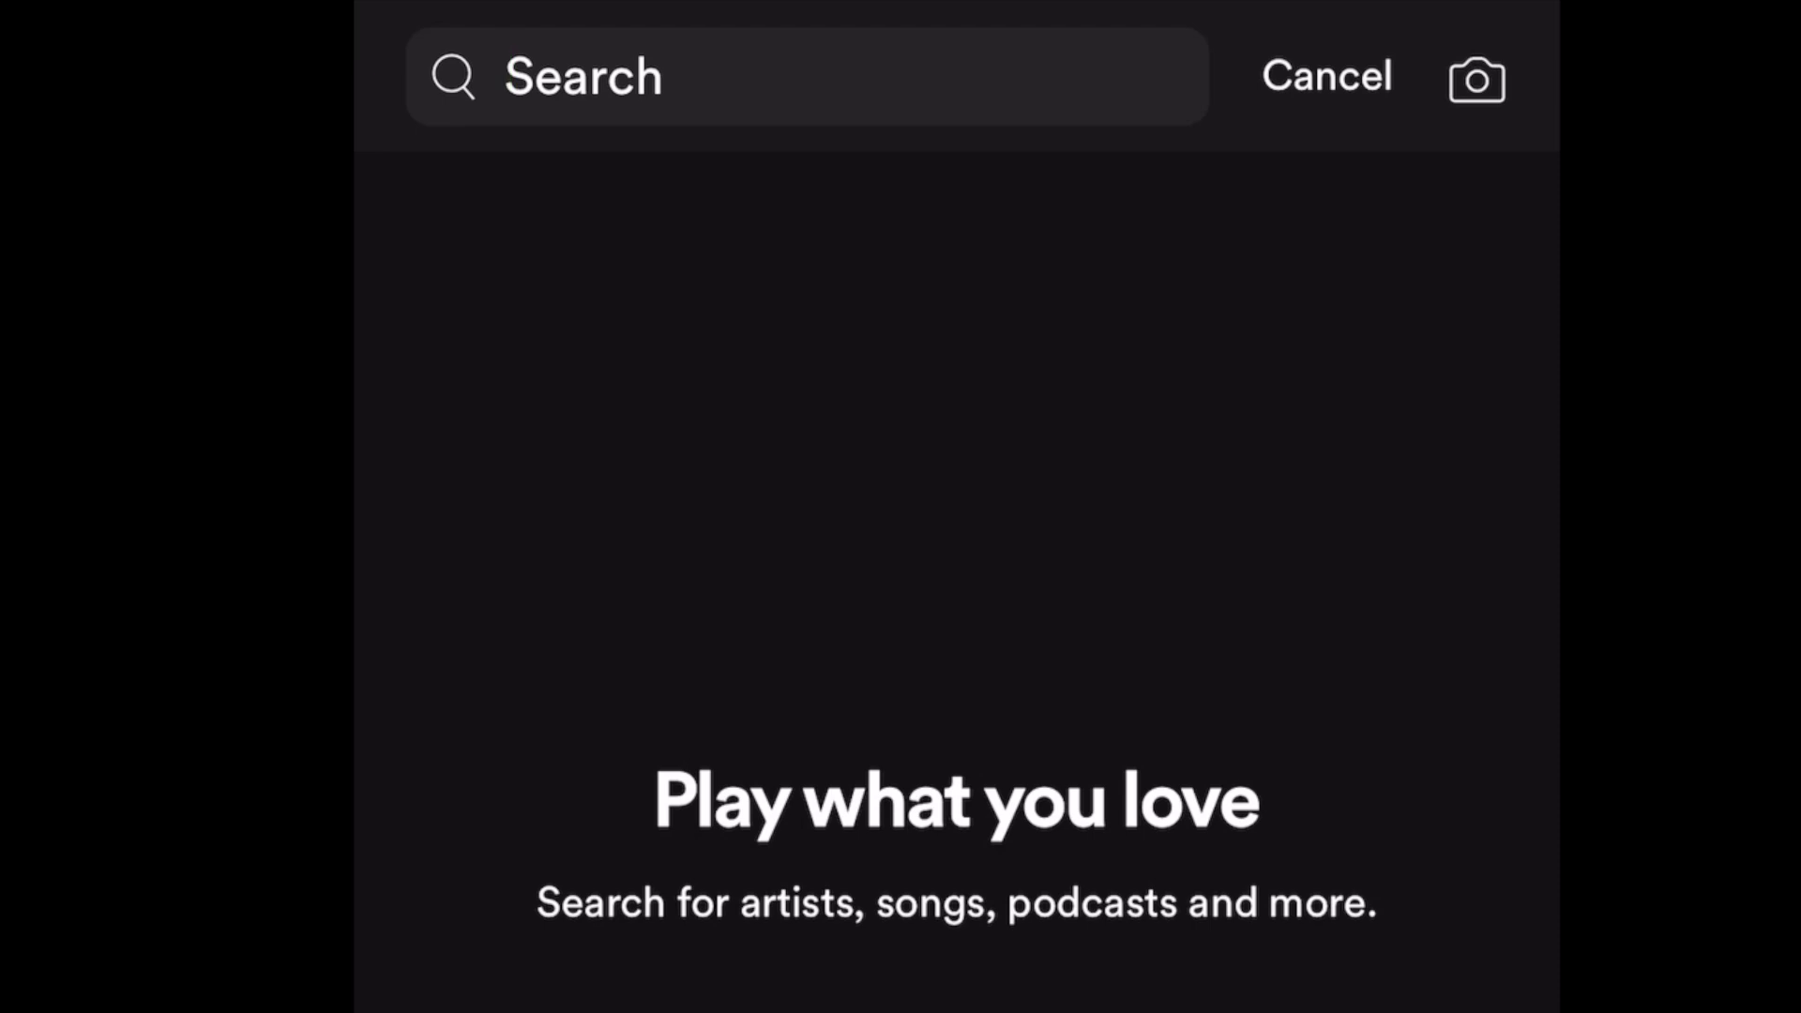
Open the Spotify code scanner, then close it to return to the empty search screen.
left_click(1477, 80)
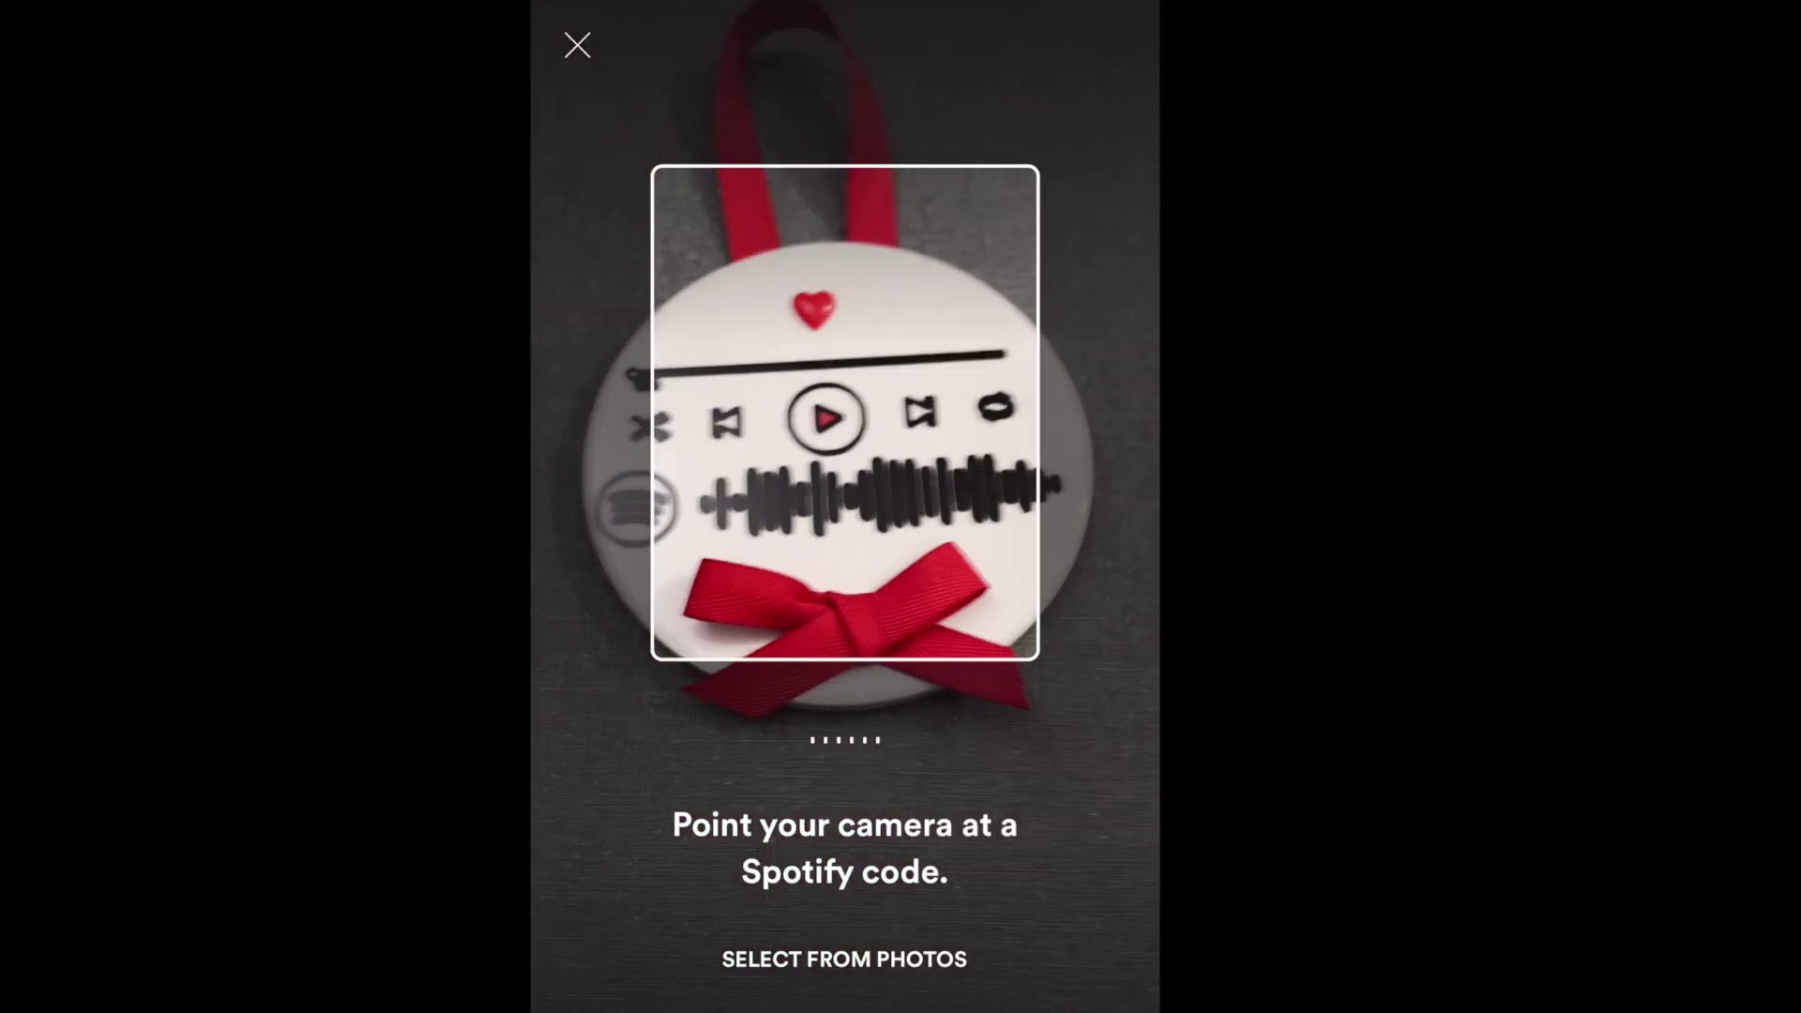
left_click(577, 45)
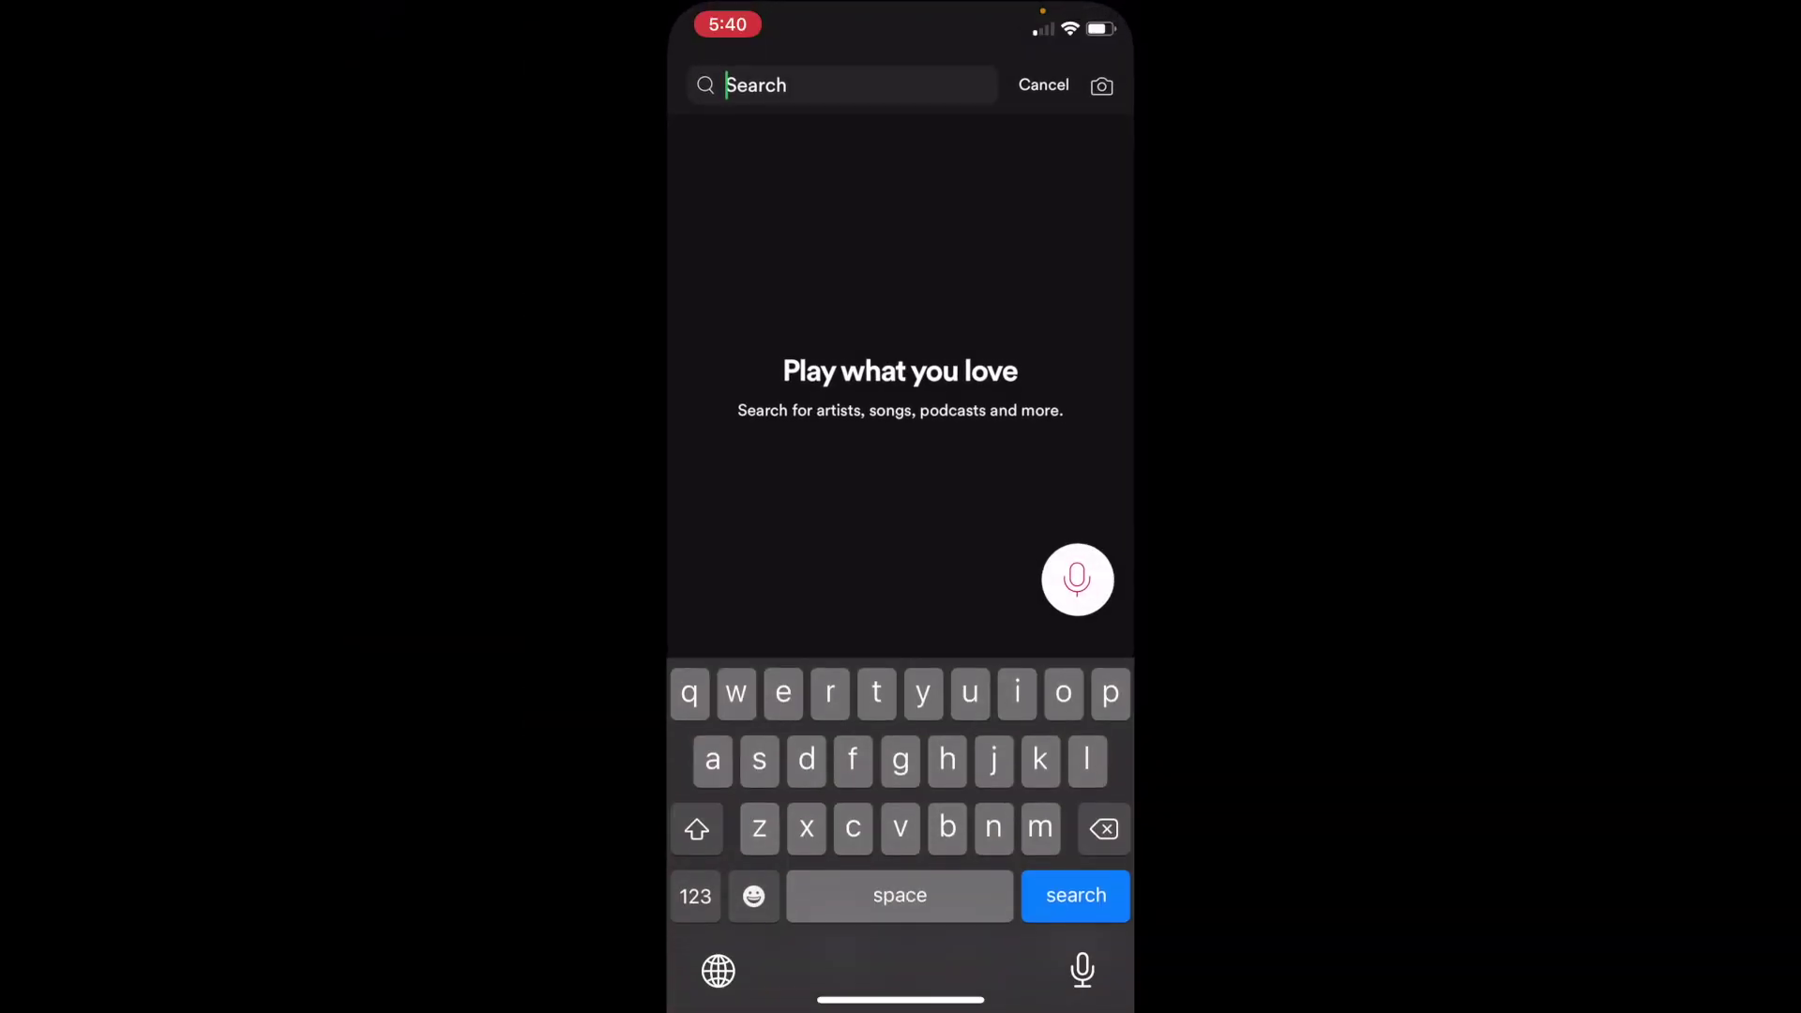